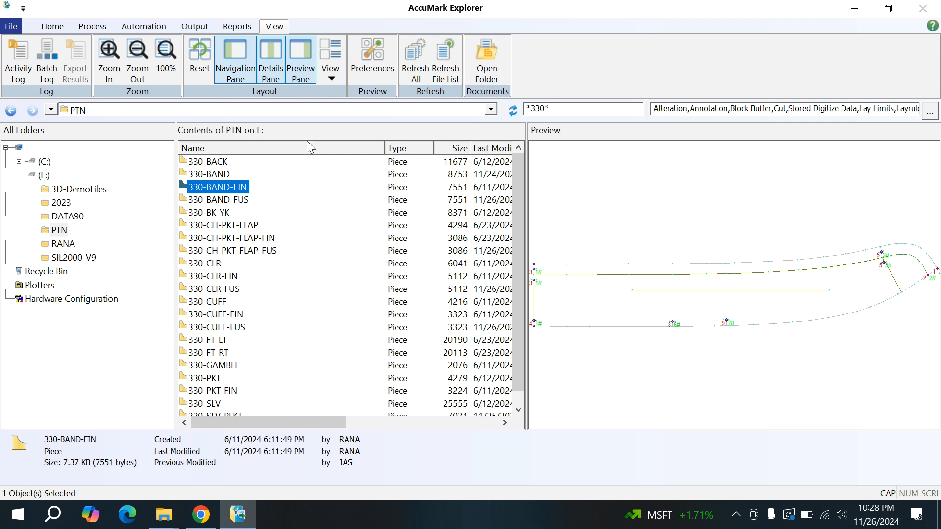
Step: Preview the 330-BACK and 330-BAND pieces and look through the list of 330 pieces in the PTN folder
left_click(199, 162)
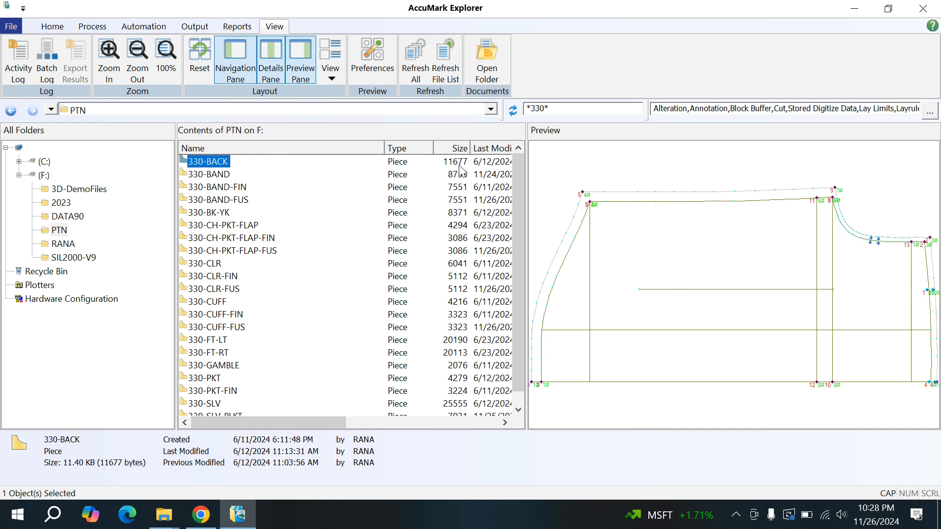
left_click(526, 109)
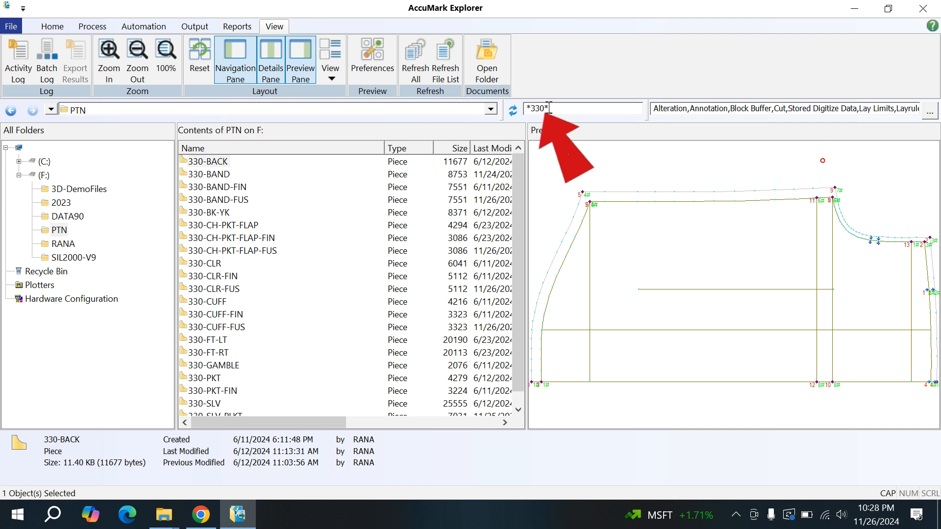
left_click(207, 173)
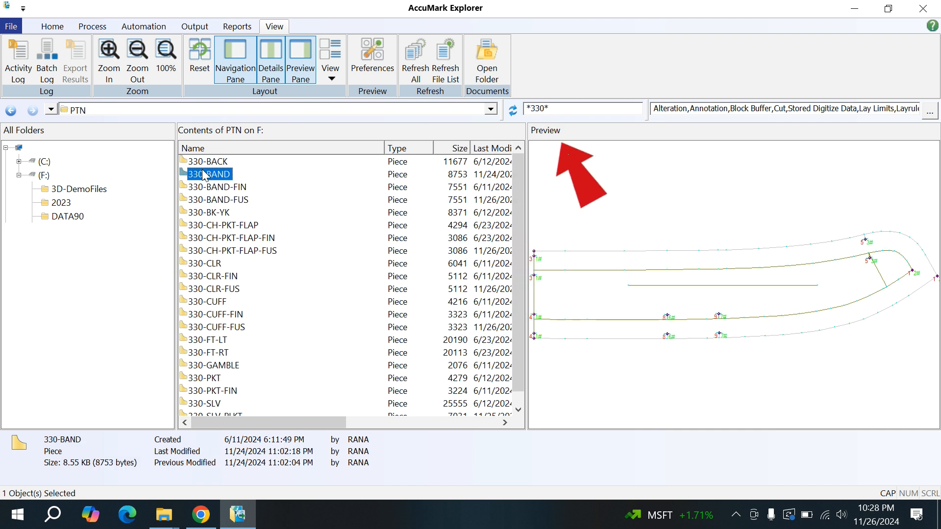
left_click(202, 161)
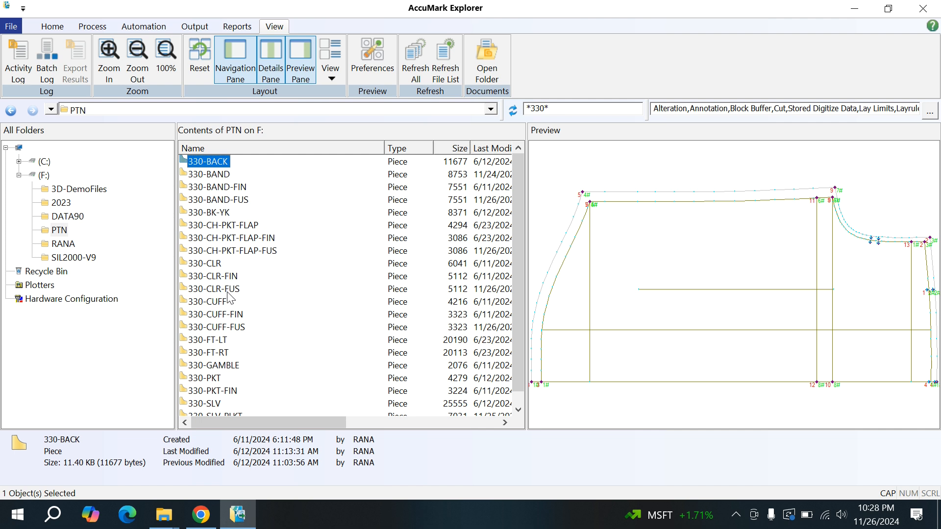
scroll(229, 316, "down", 1)
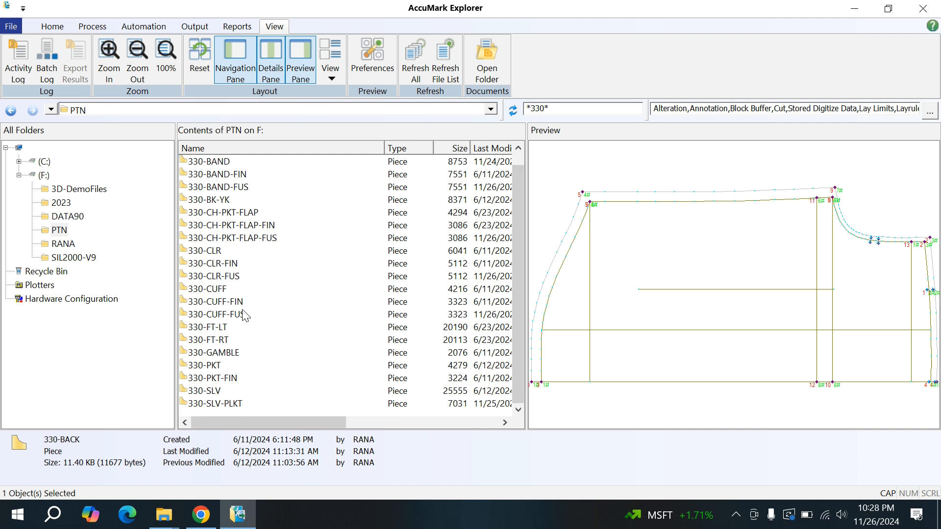
scroll(246, 318, "up", 1)
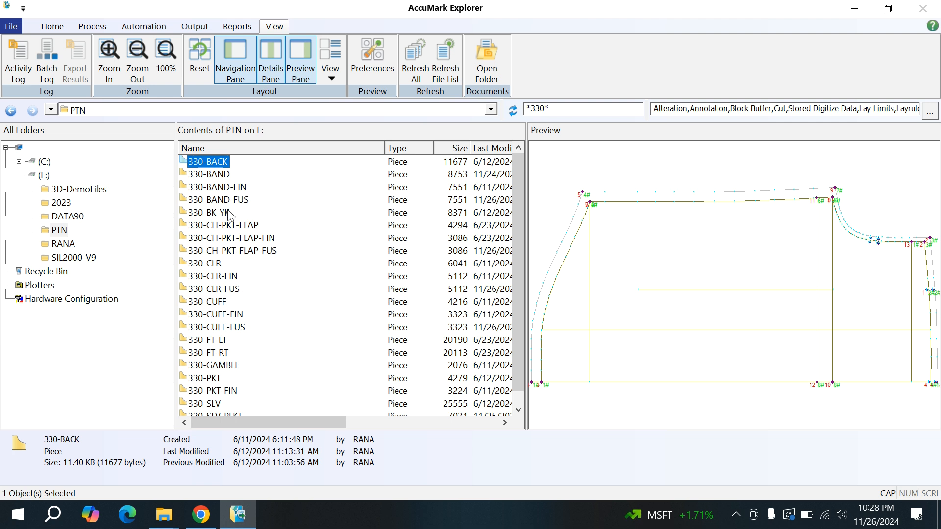
Step: Open all the listed 330 pieces from the PTN folder together in Model Editor
key("ctrl+a")
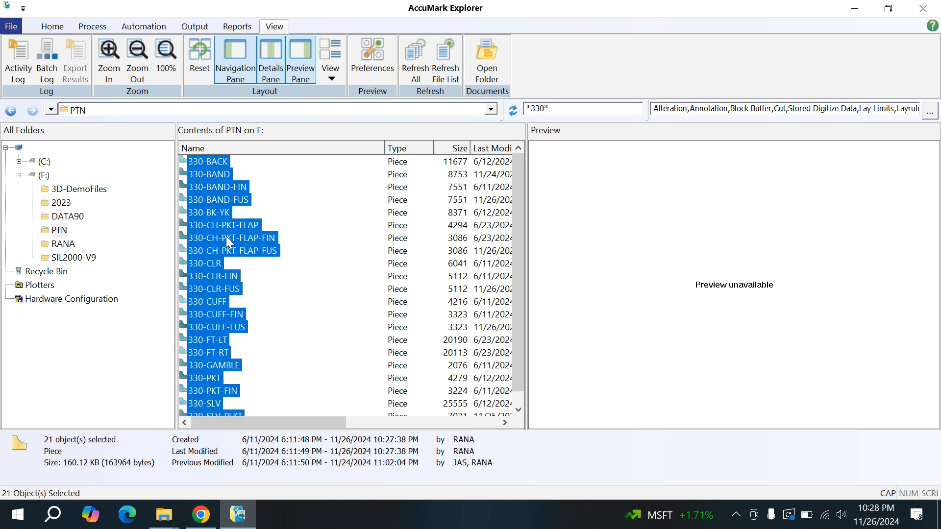
right_click(213, 189)
mouse_move(276, 200)
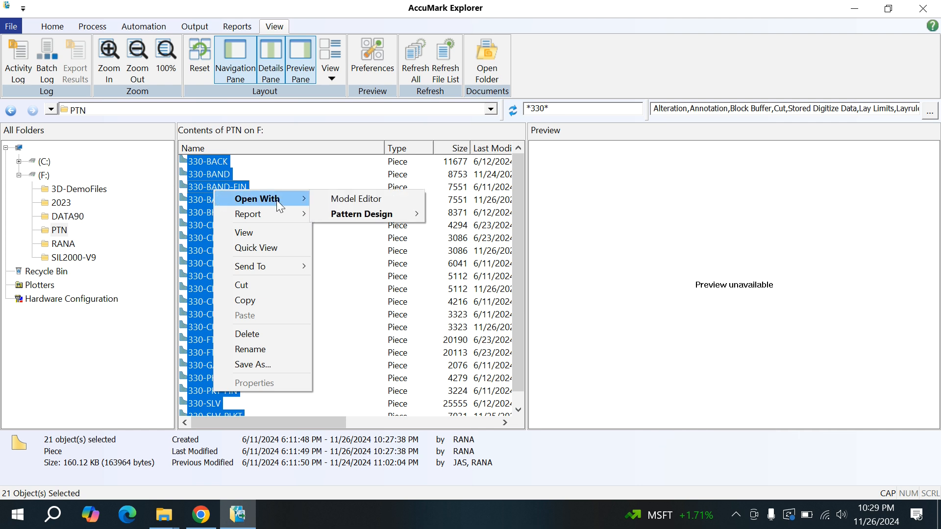
left_click(366, 199)
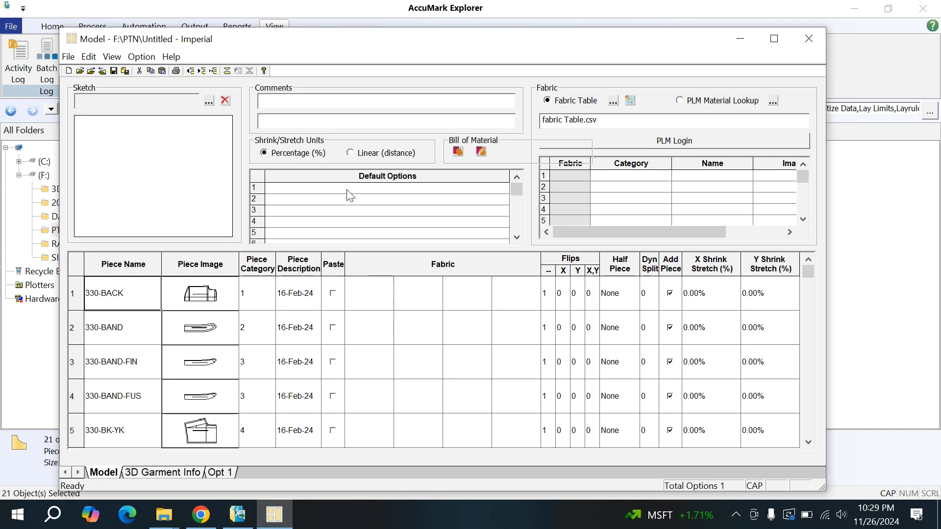
Step: Maximize the new model's window and widen the Piece Name column of the piece table
left_click(773, 38)
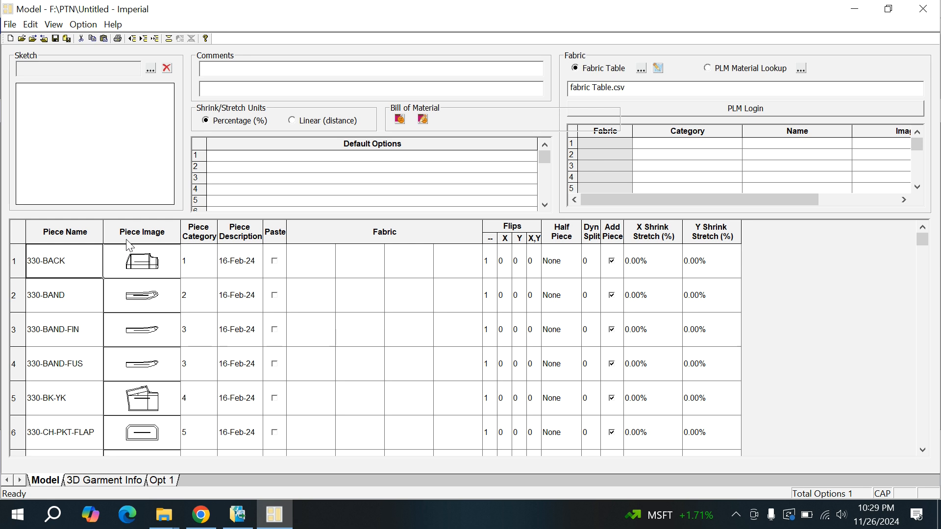
left_click_drag(103, 232, 117, 232)
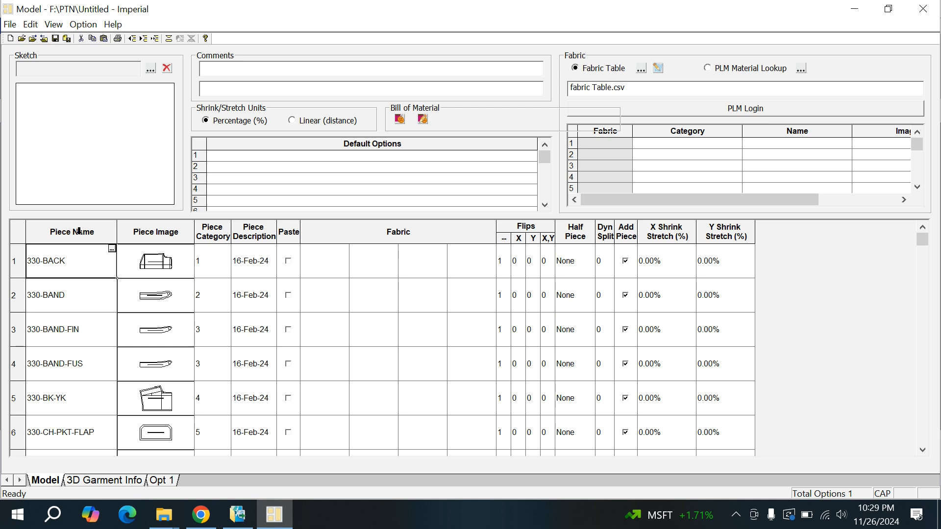
left_click_drag(84, 232, 147, 240)
left_click(145, 233)
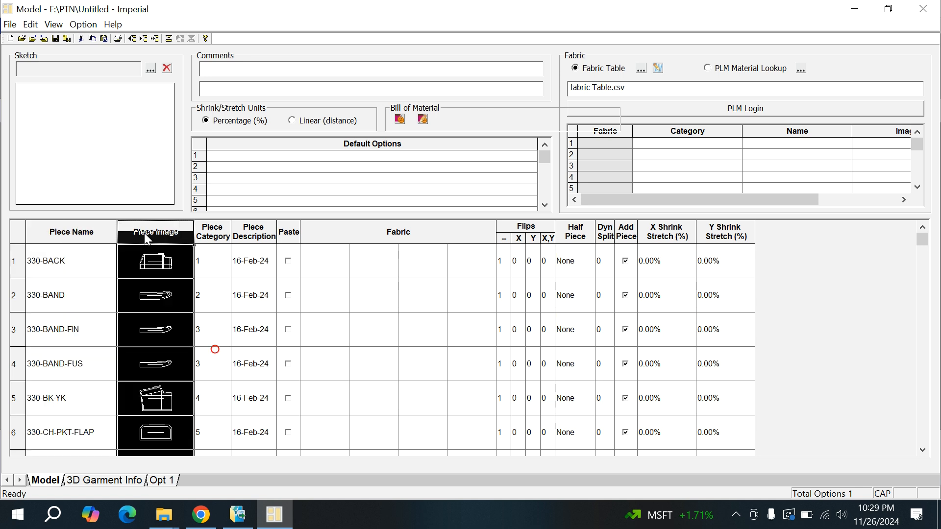
left_click(211, 233)
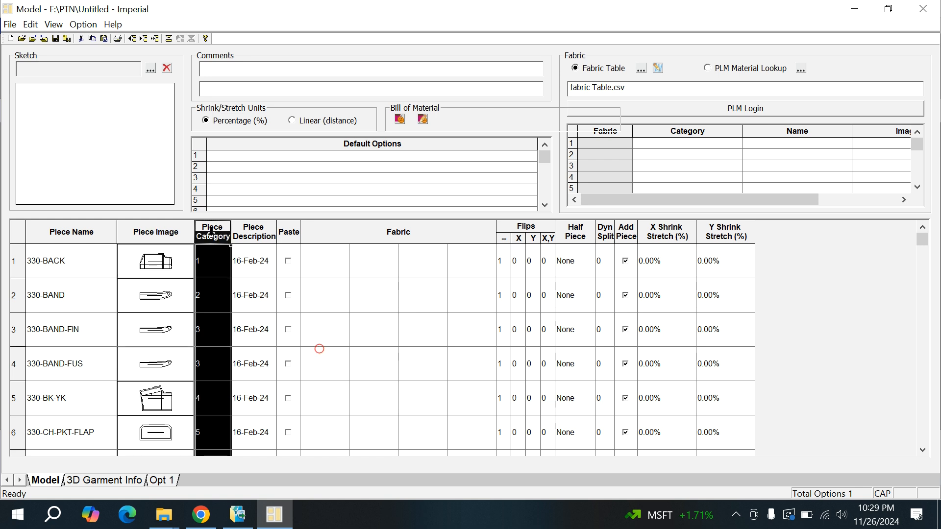
left_click(360, 231)
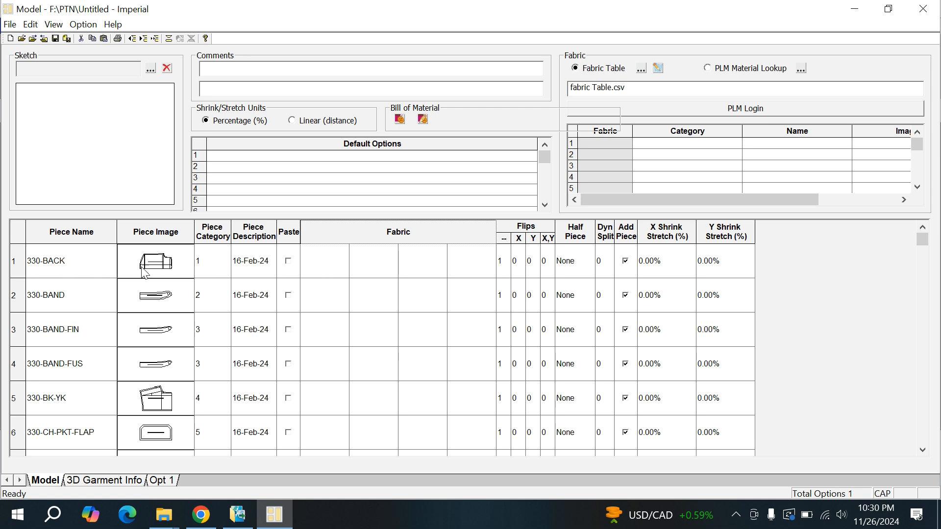
Step: Assign fabric S to the 330-BACK piece, and fabrics S and C to the 330-BAND piece
left_click(22, 258)
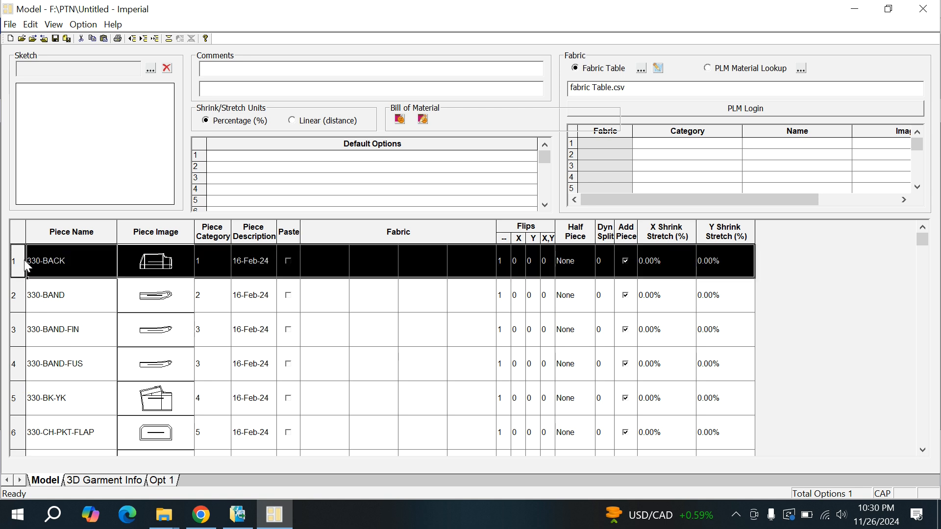
left_click(317, 270)
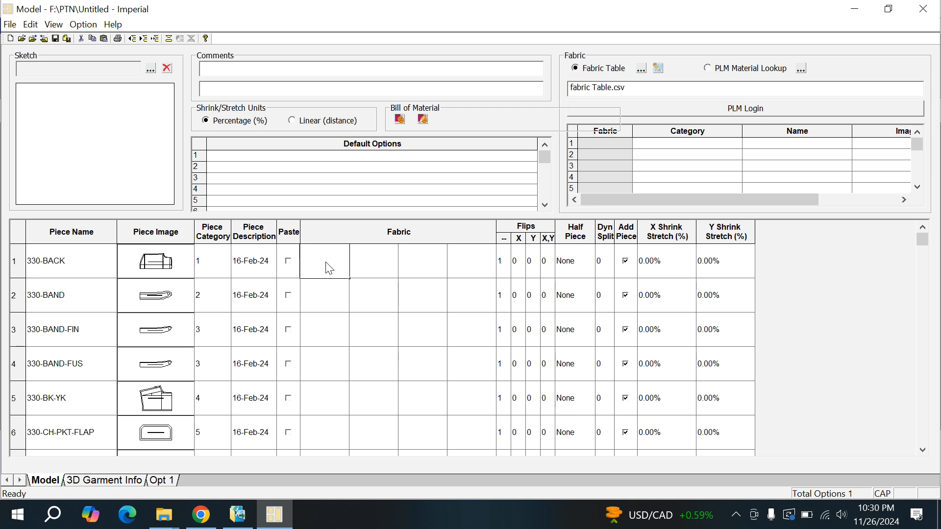
type("S")
double_click(304, 261)
left_click(19, 295)
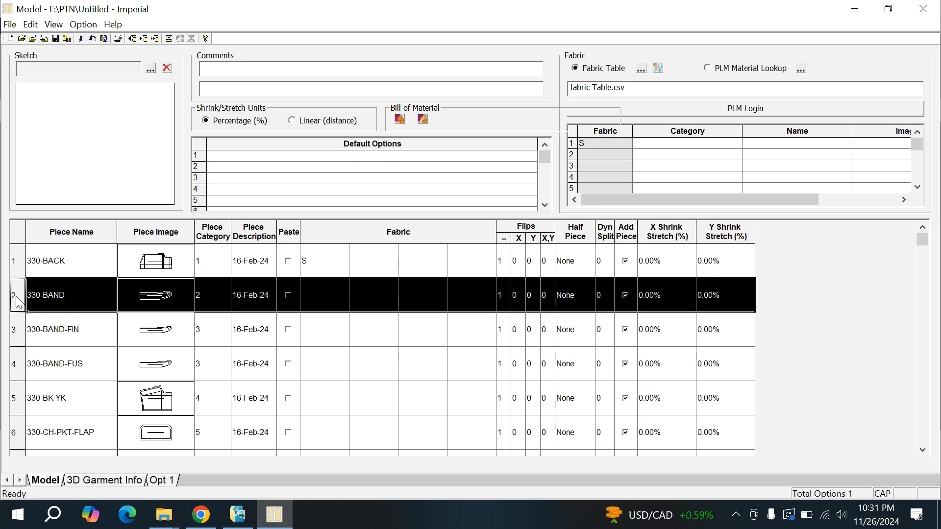
left_click(326, 299)
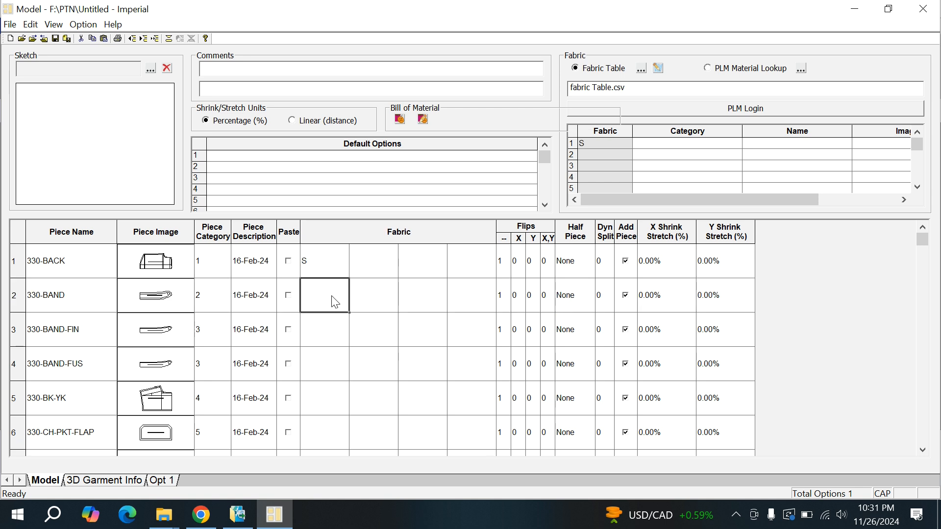
type("S")
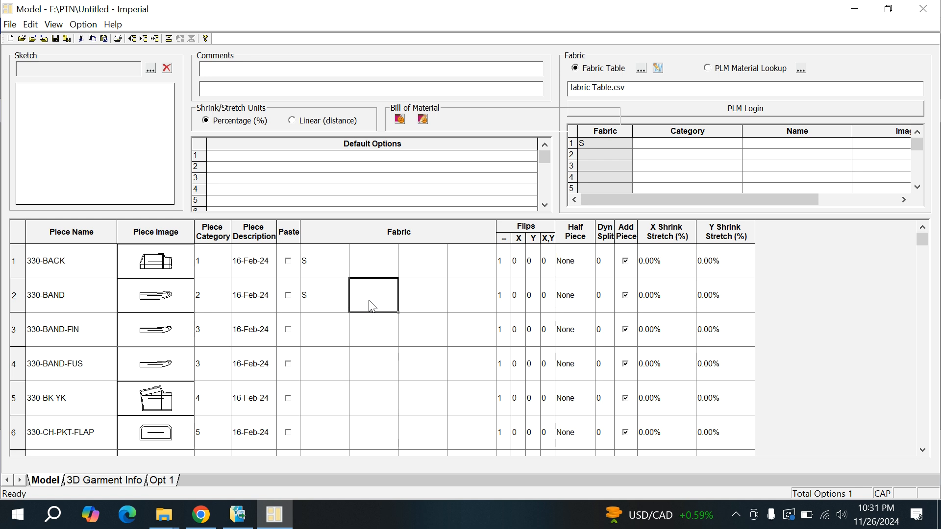
type("C")
Step: Assign fabric F to the 330-BAND-FIN piece and fabric D to the 330-BAND-FUS piece
left_click(16, 331)
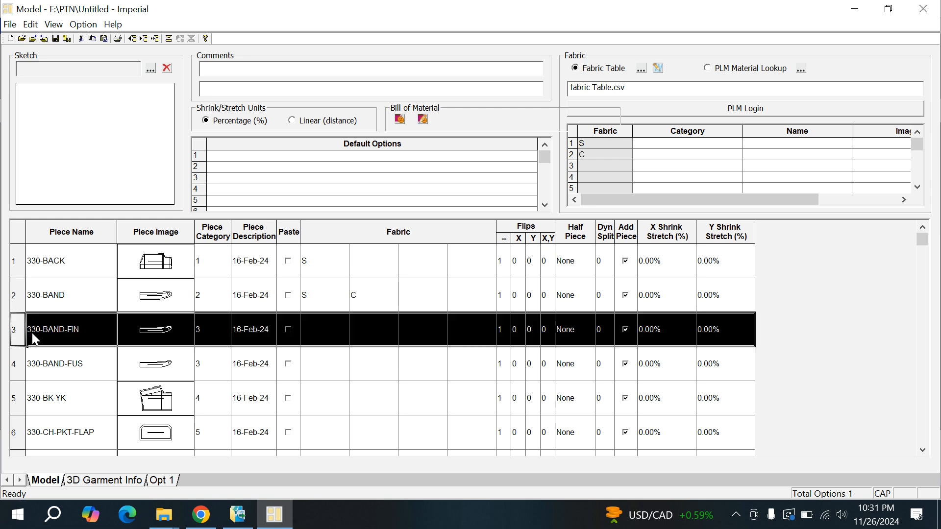
left_click(332, 340)
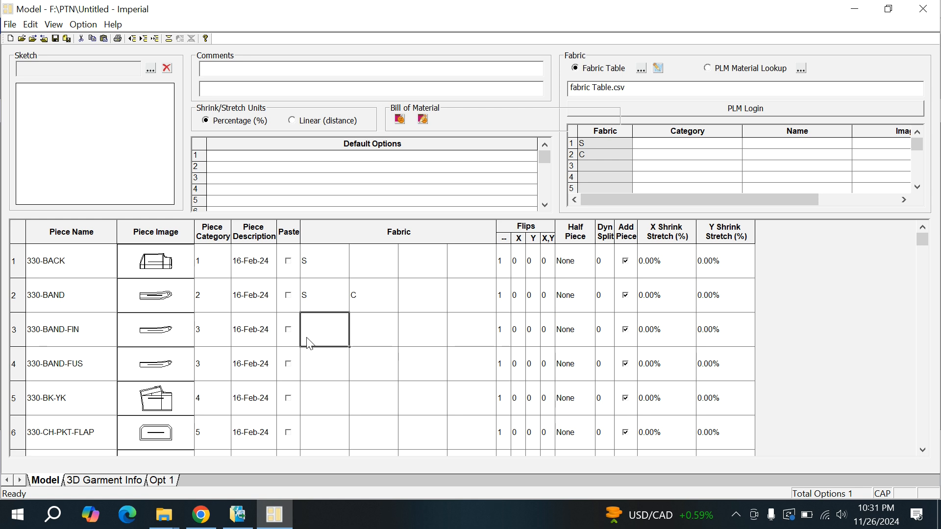
type("F")
left_click(315, 373)
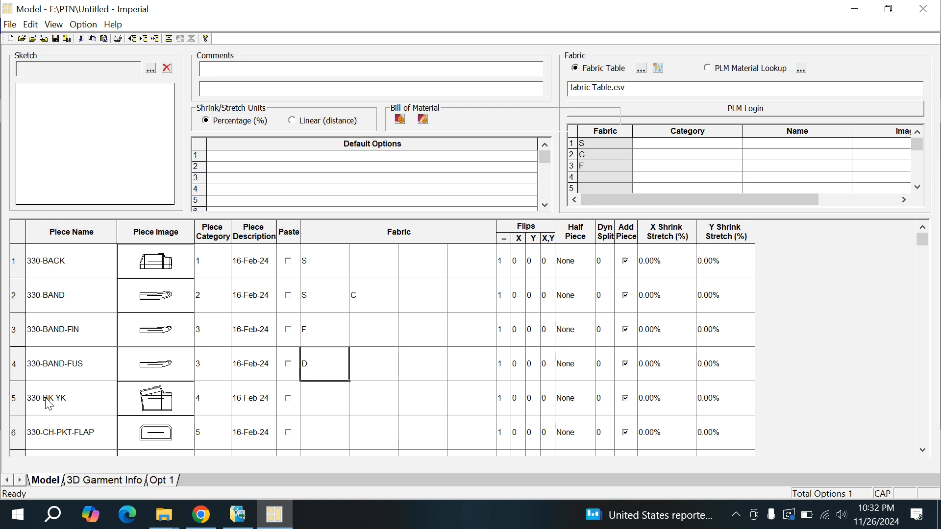
Step: Assign fabrics S and C to the 330-BK-YK piece, and fabric S to the 330-CH-PKT-FLAP piece
left_click(20, 399)
left_click(327, 406)
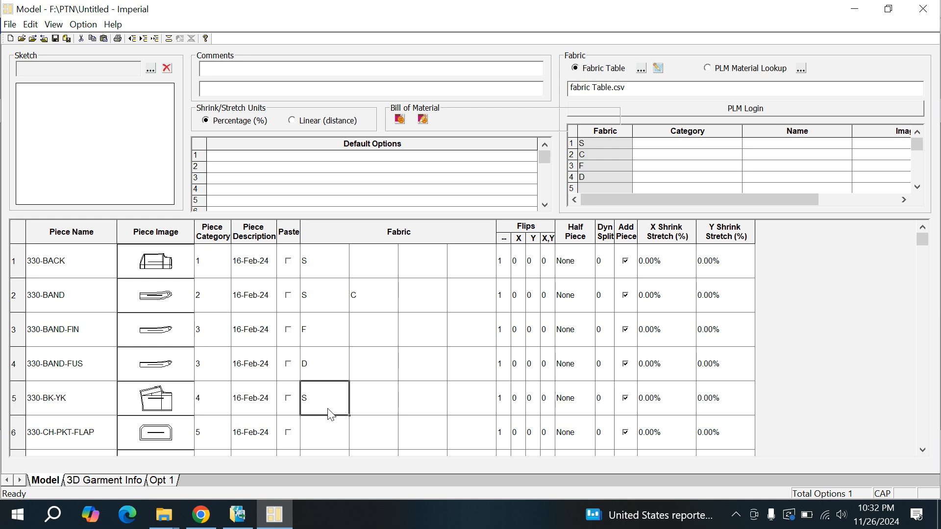
left_click(372, 402)
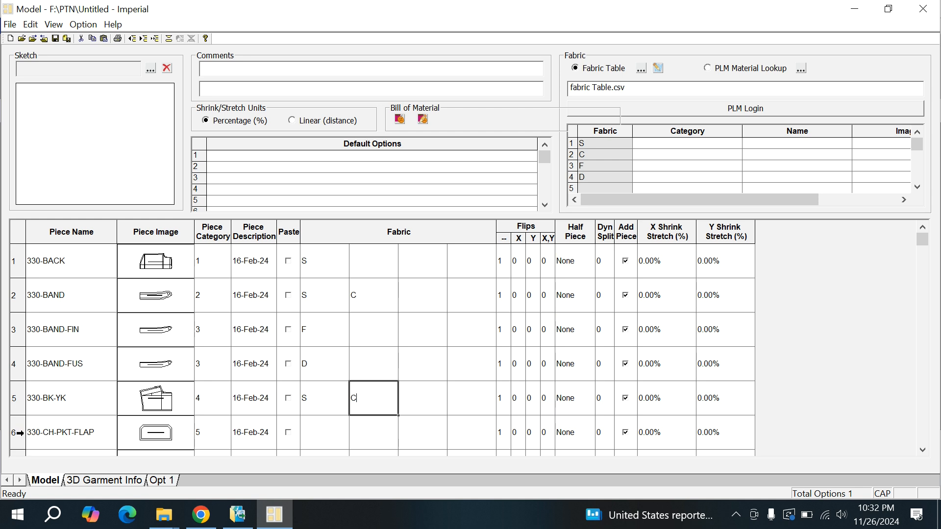
scroll(140, 422, "down", 1)
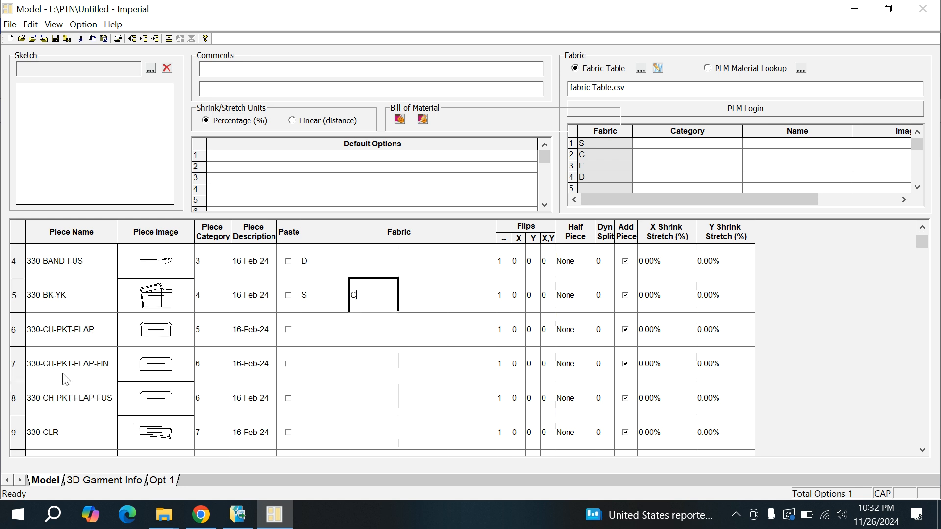
left_click(20, 333)
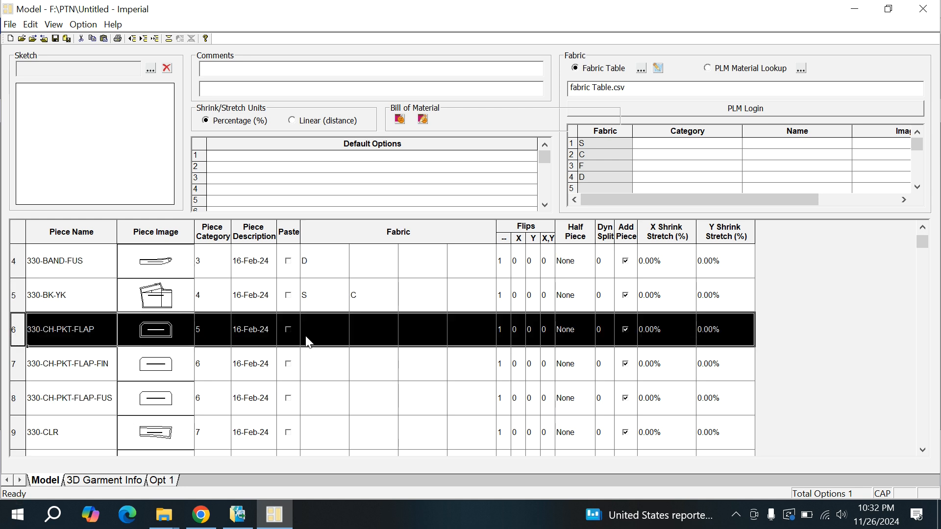
left_click(328, 337)
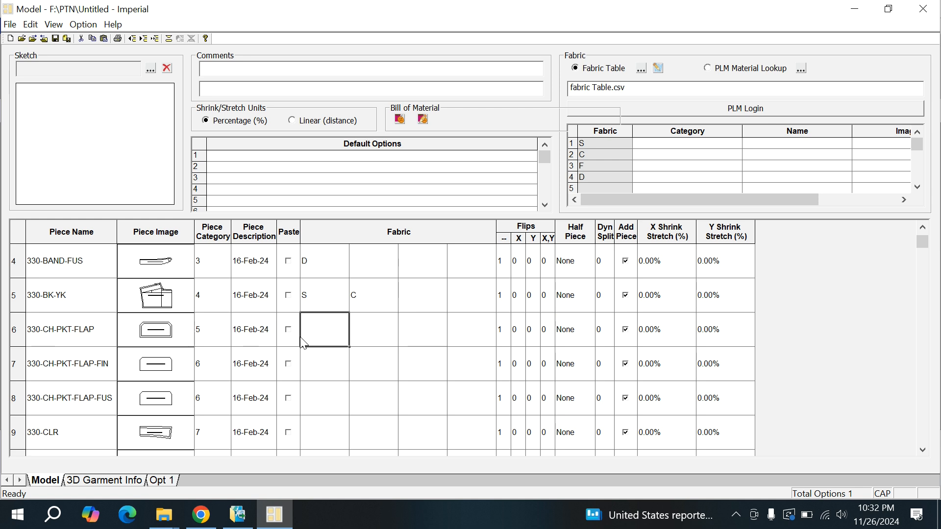
type("S")
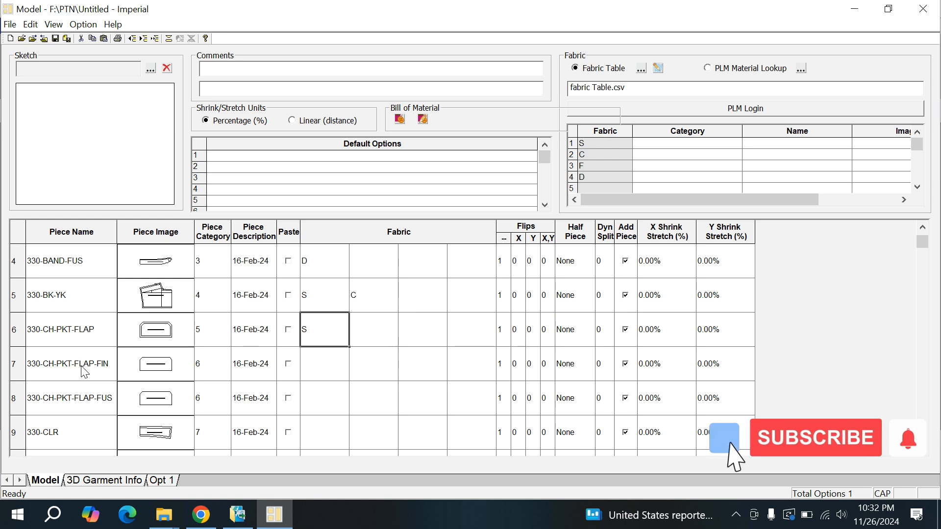
Step: Assign fabric F to the 330-CH-PKT-FLAP-FIN piece and fabric D to the 330-CH-PKT-FLAP-FUS piece
left_click(322, 368)
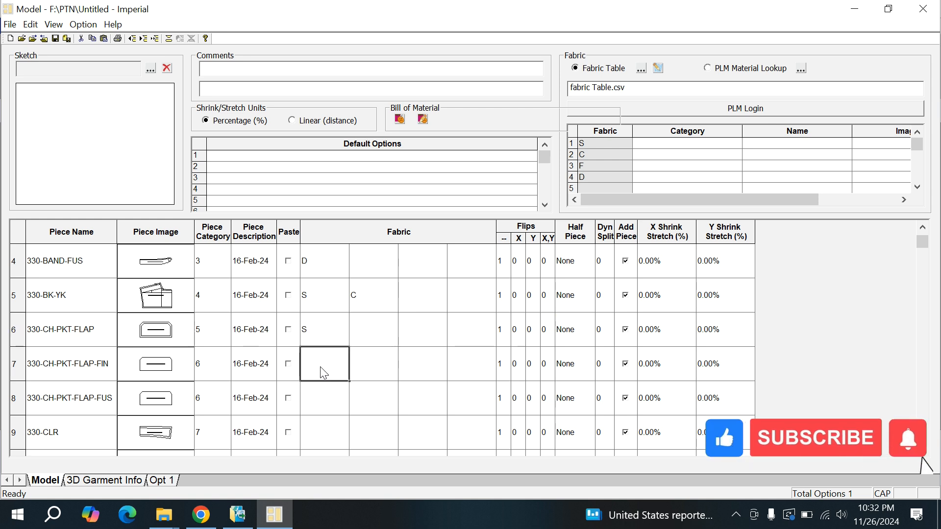
type("F")
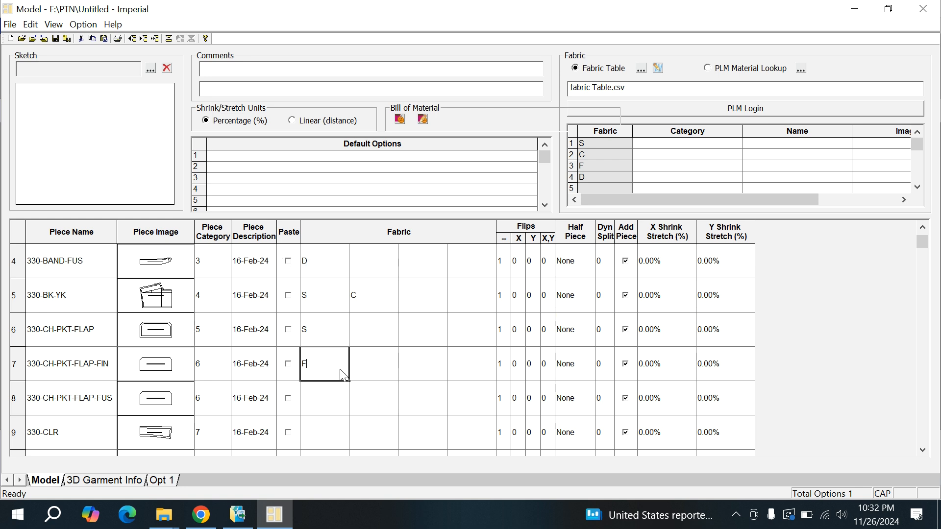
left_click(325, 404)
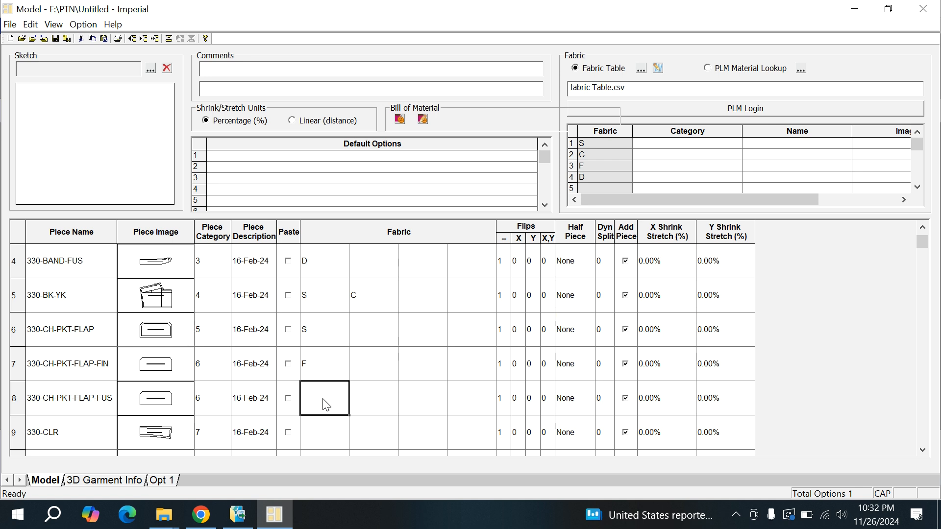
type("D")
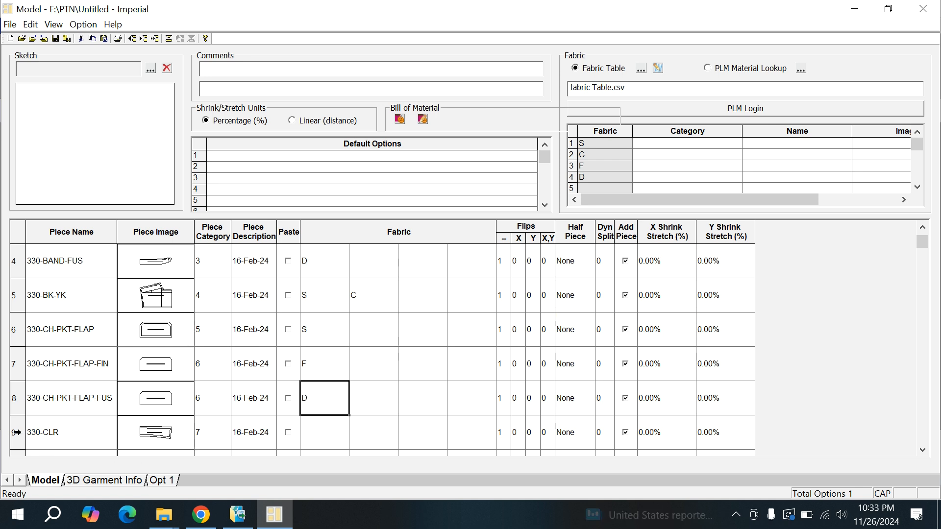
Step: Assign fabric S to the 330-CLR piece in the model's piece table
left_click(18, 433)
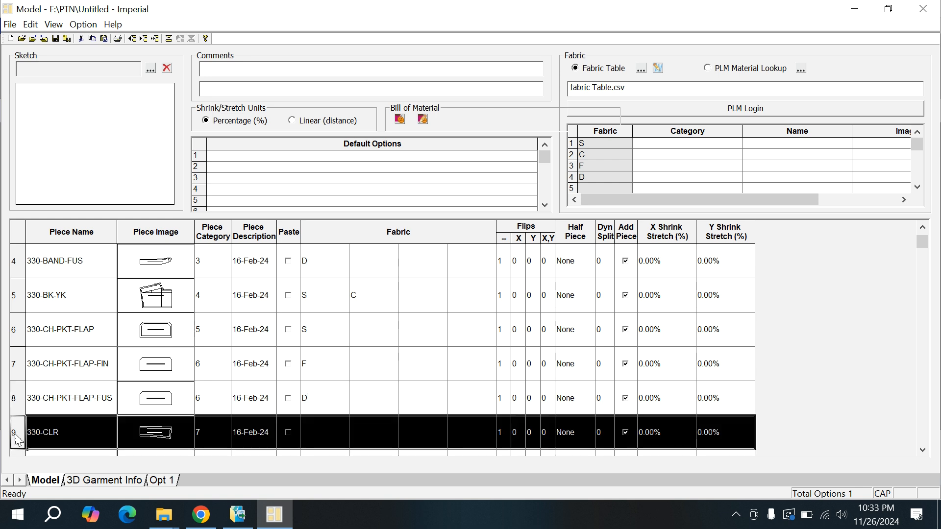
left_click(322, 434)
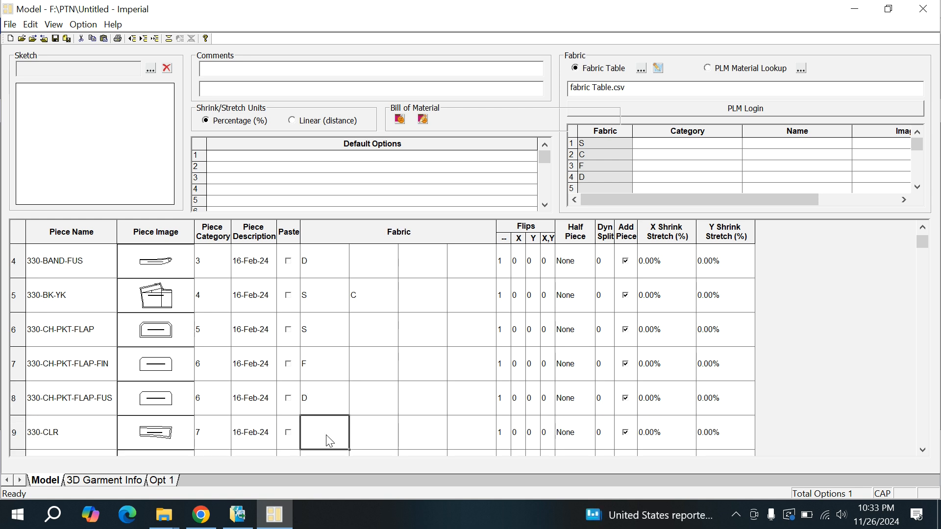
type("S")
scroll(383, 445, "down", 1)
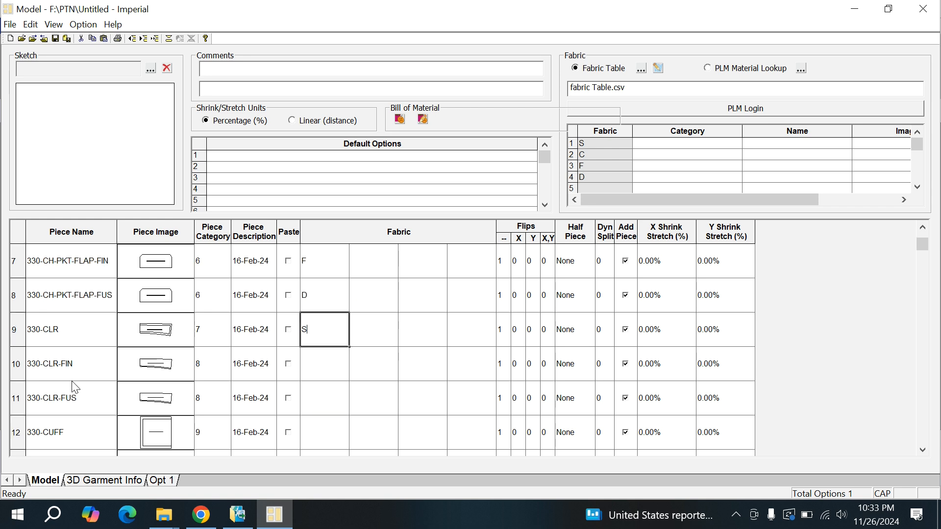
Step: Assign fabric F to the 330-CLR-FIN piece and fabric D to the 330-CLR-FUS piece
left_click(17, 363)
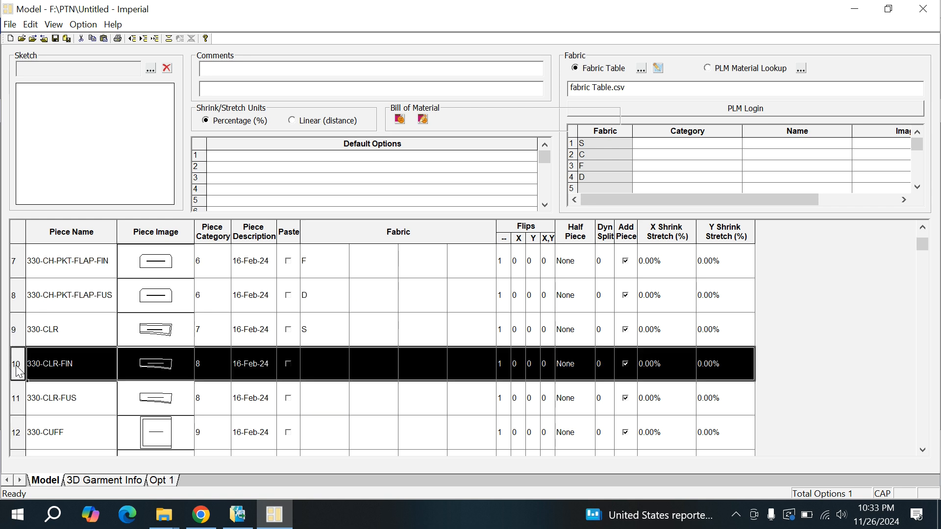
left_click(322, 365)
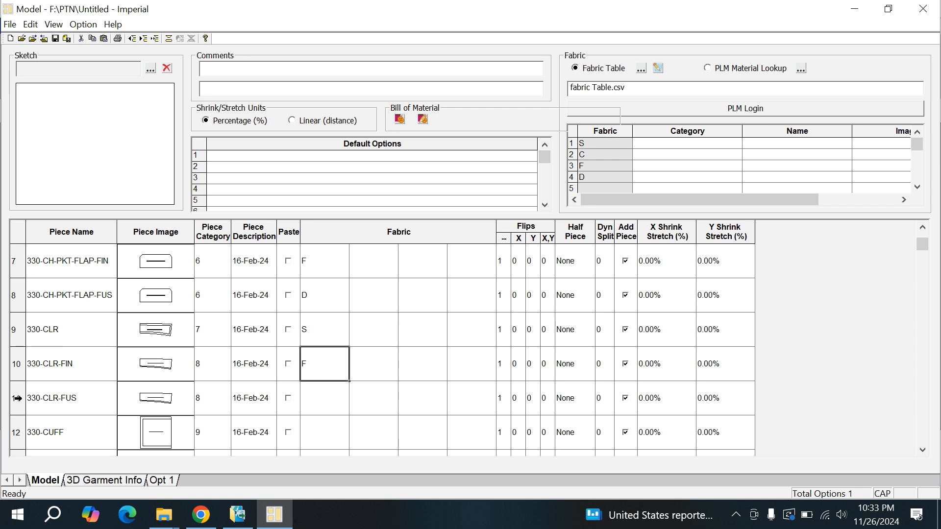
left_click(321, 401)
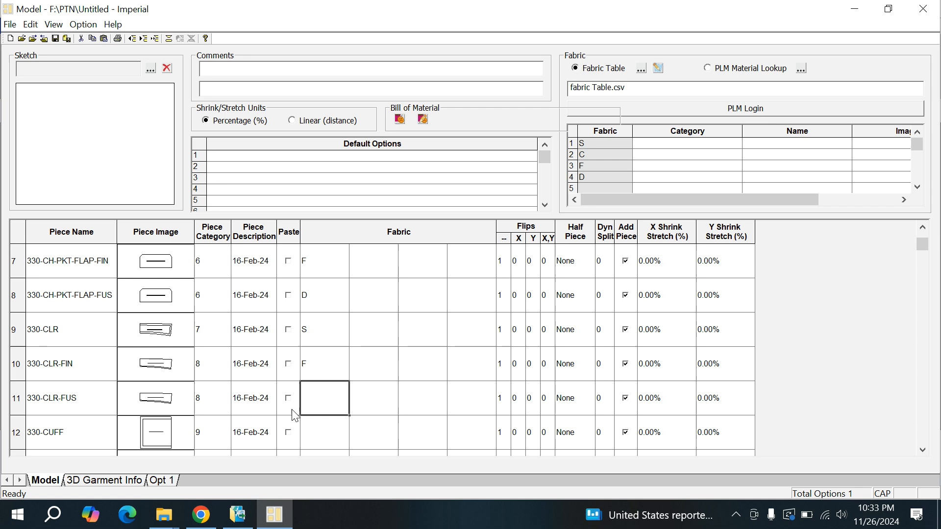
type("D")
Step: Assign fabric S to the 330-CUFF piece in the model's piece table
scroll(37, 414, "down", 1)
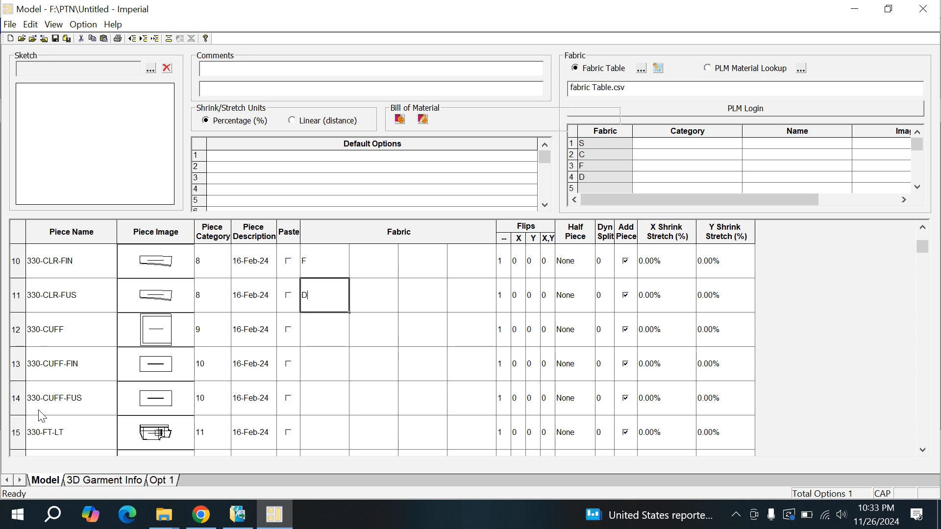
left_click(17, 331)
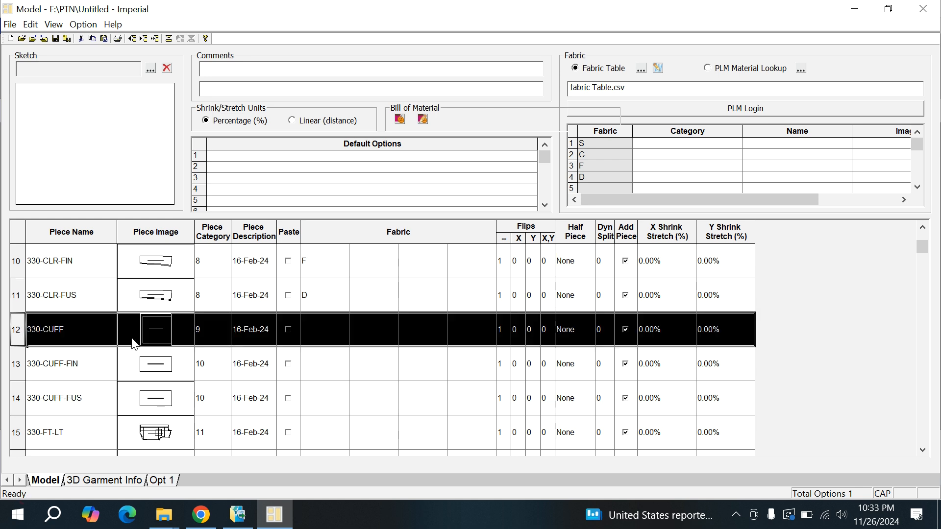
left_click(320, 336)
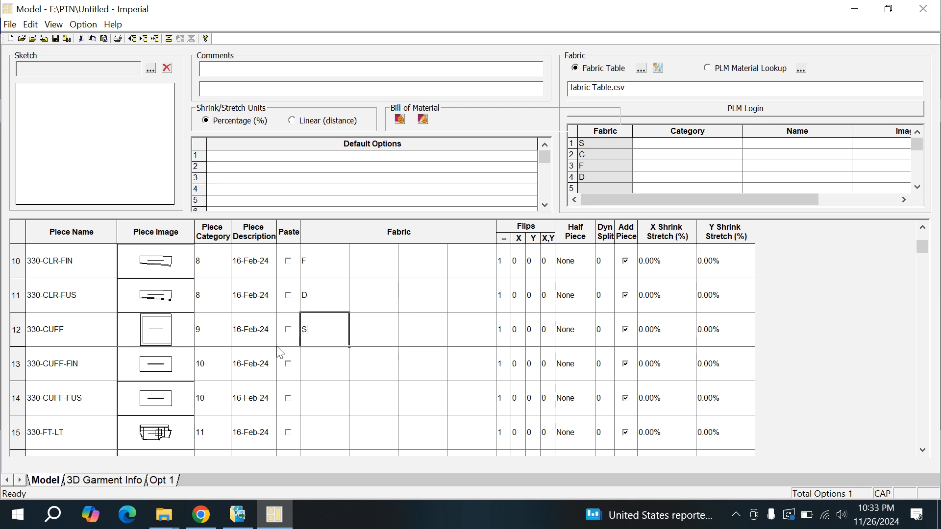
Step: Assign fabric F to the 330-CUFF-FIN piece and fabric D to the 330-CUFF-FUS piece
left_click(316, 364)
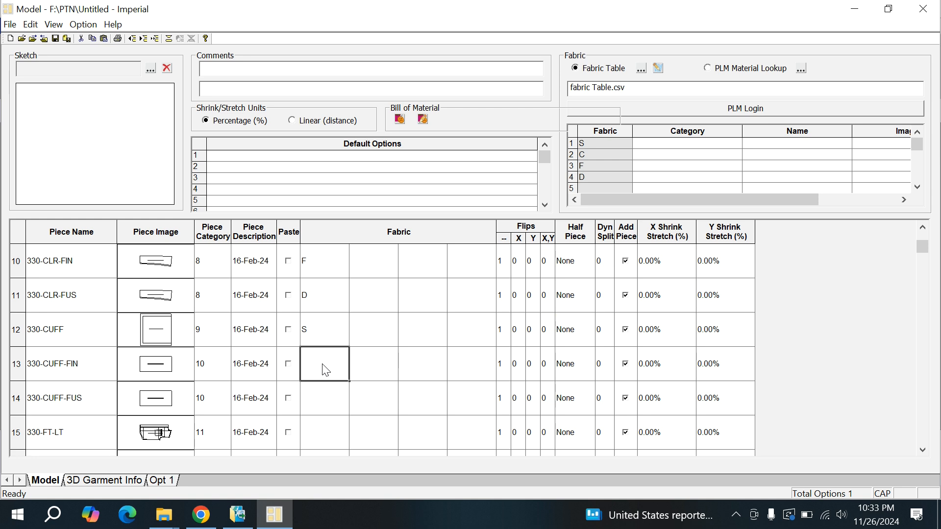
type("F")
key("Return")
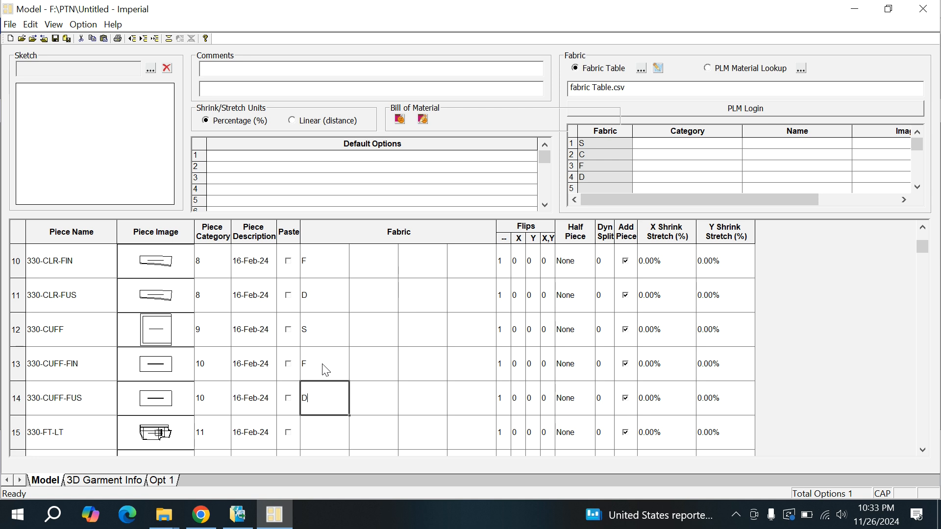
key("Return")
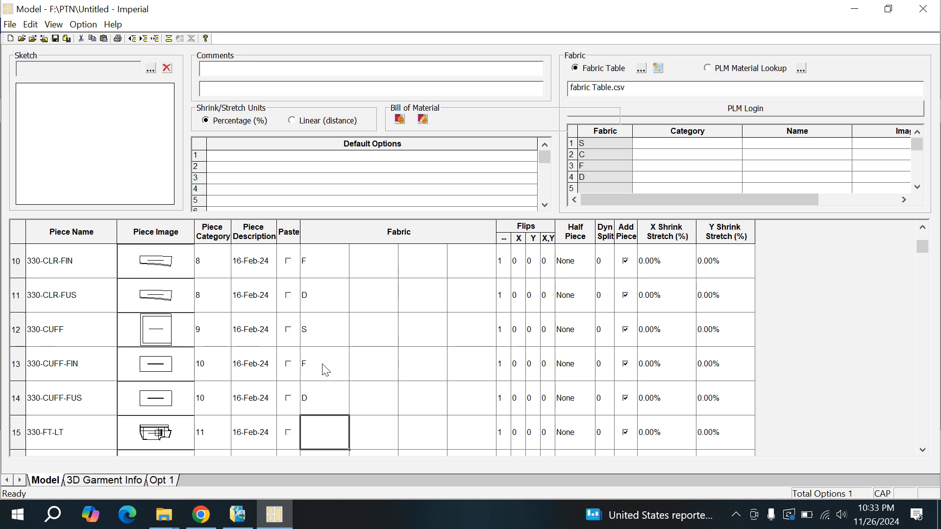
Step: Assign fabric S to the 330-FT-LT, 330-FT-RT, 330-GAMBLE and 330-PKT pieces
type("S")
key("Return")
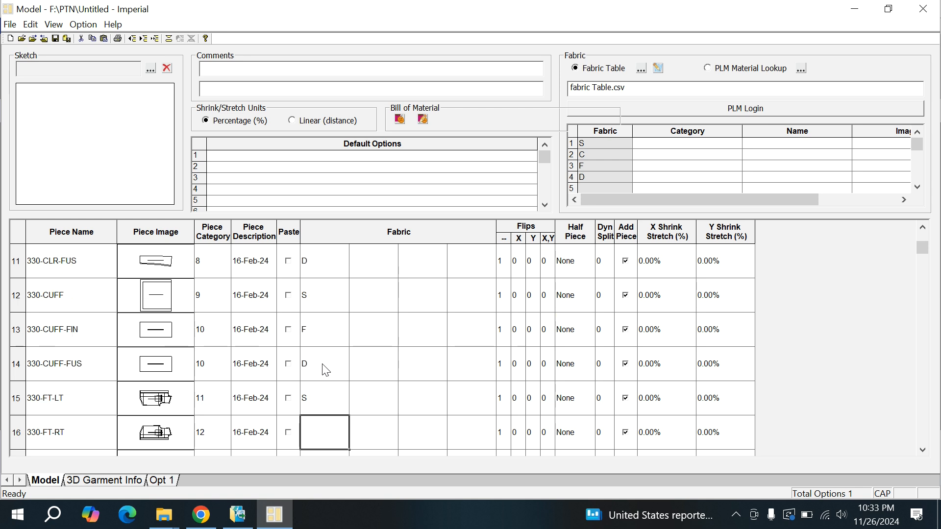
type("S")
key("Return")
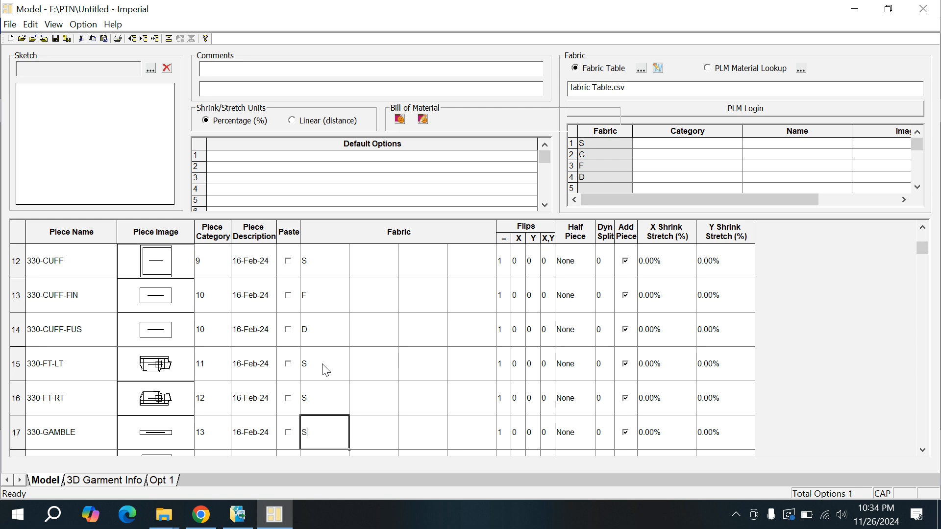
key("Return")
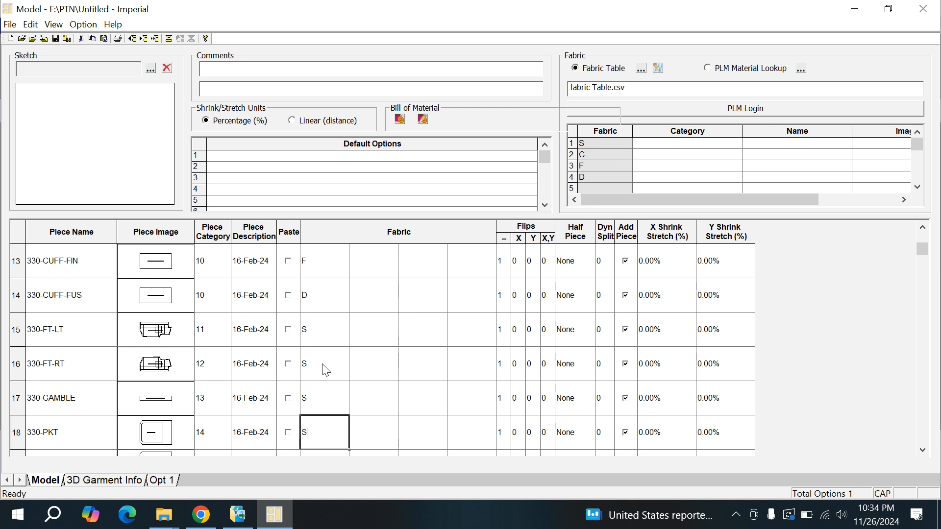
key("Return")
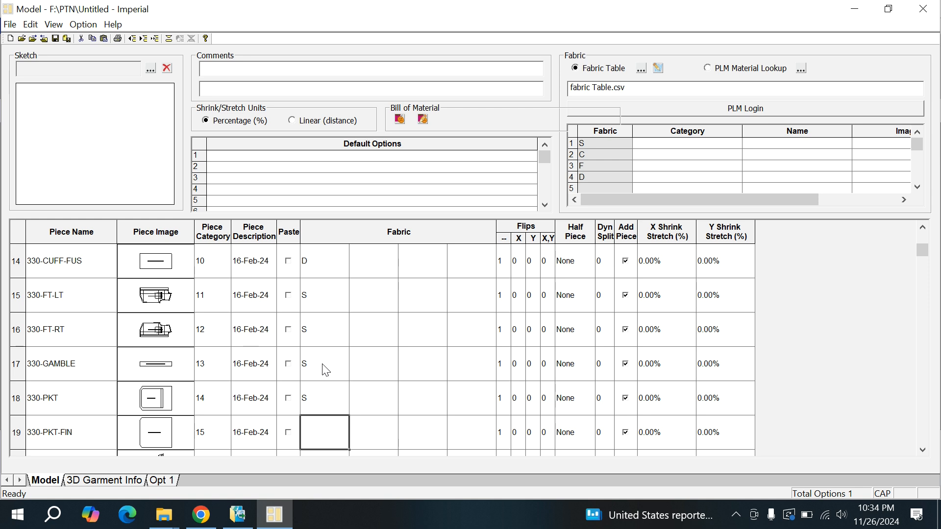
Step: Assign fabric F to the 330-PKT-FIN piece and fabric S to the 330-SLV and 330-SLV-PLKT pieces
type("F")
key("Return")
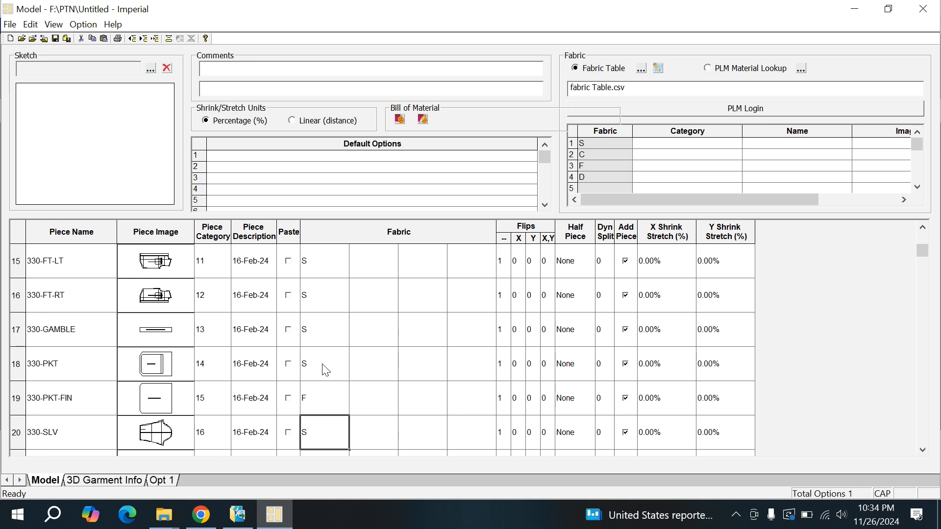
key("Return")
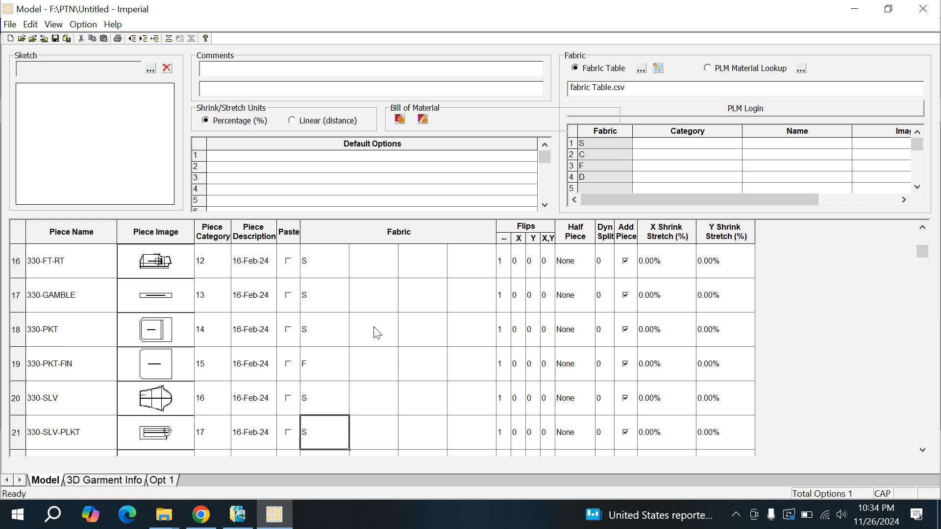
Step: Remove fabric C from the 330-BAND piece and set its X flip count to 1
scroll(378, 333, "down", 1)
scroll(400, 360, "up", 2)
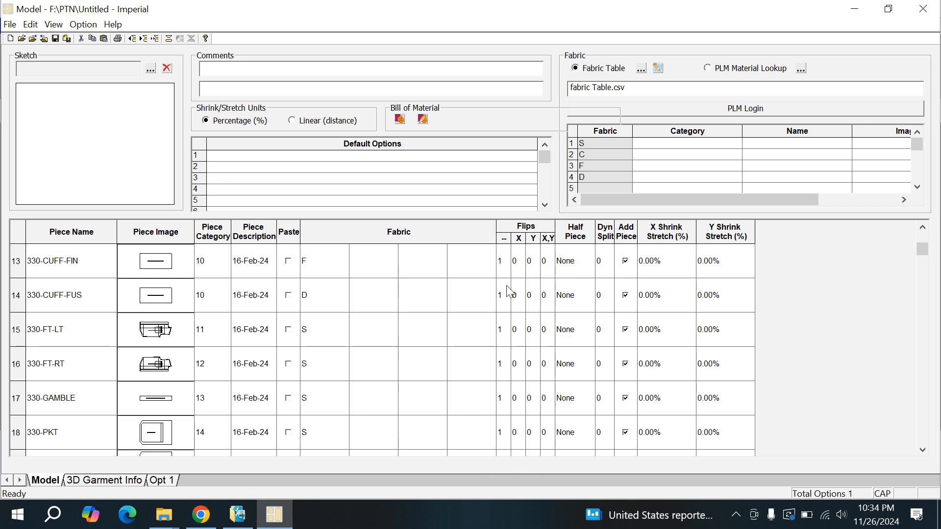
scroll(466, 317, "up", 4)
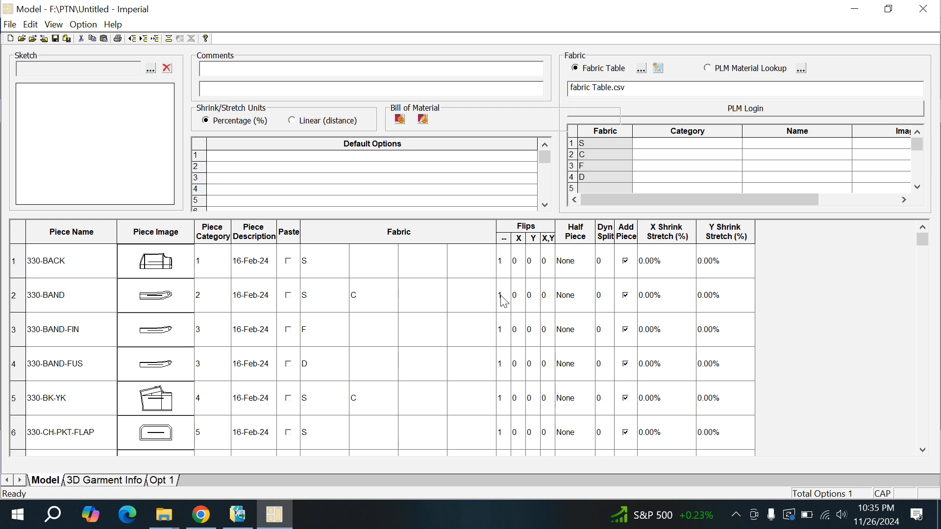
double_click(365, 296)
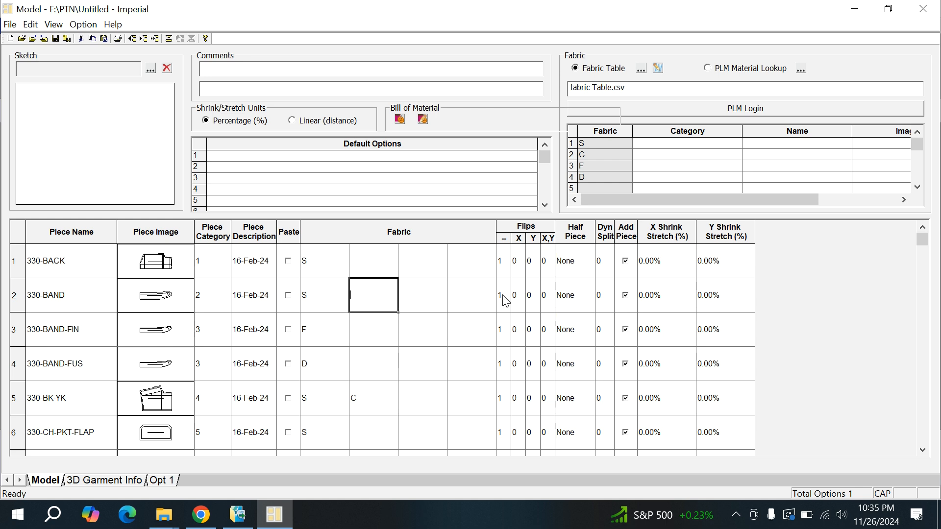
left_click(520, 304)
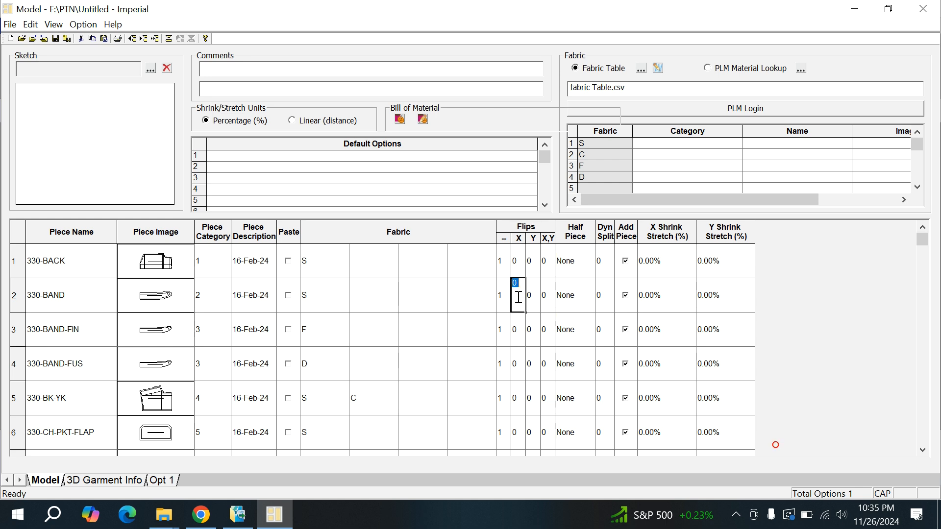
left_click(465, 305)
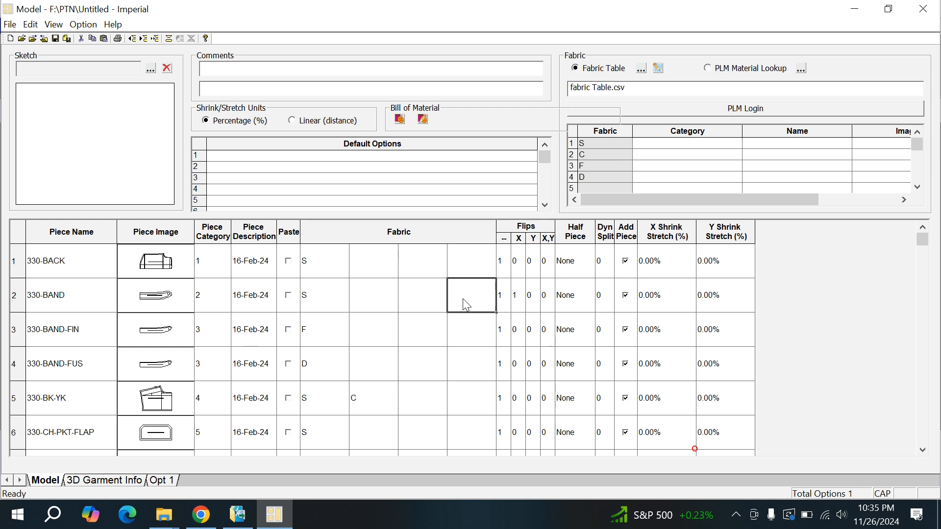
Step: Reassign fabric C as the second fabric of the 330-BAND piece and reset its X flip count to 0
left_click(371, 304)
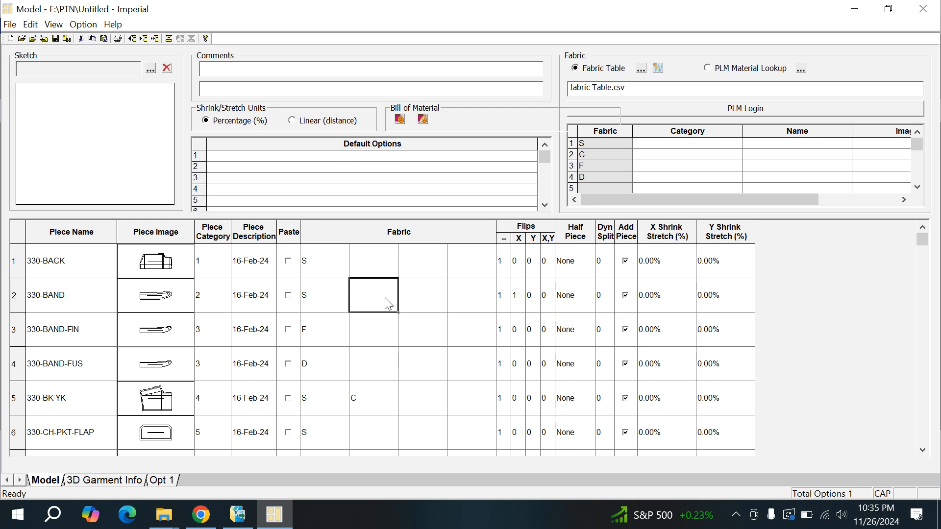
type("C")
left_click(517, 296)
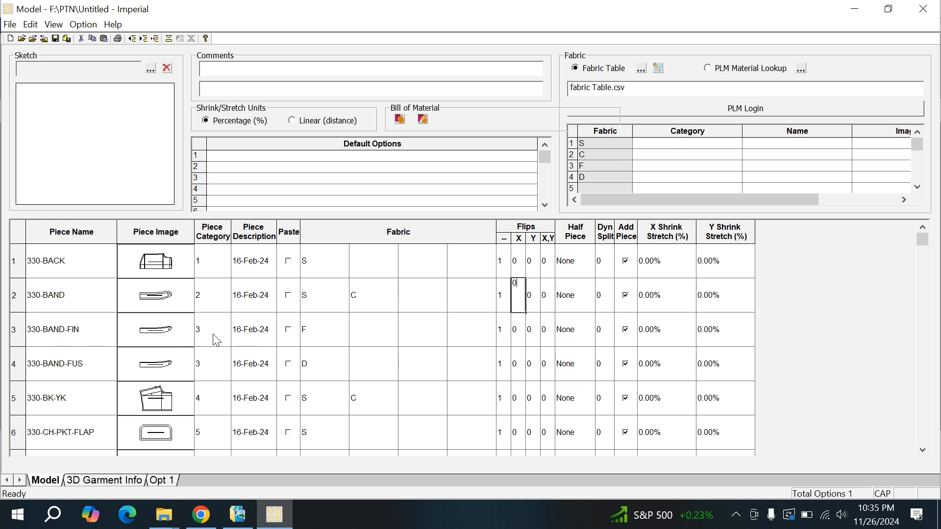
left_click(503, 336)
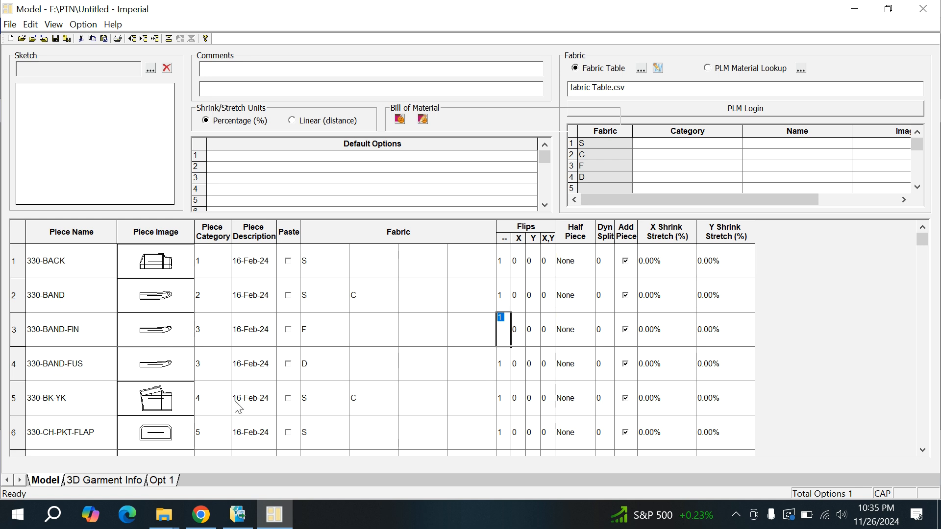
left_click(19, 296)
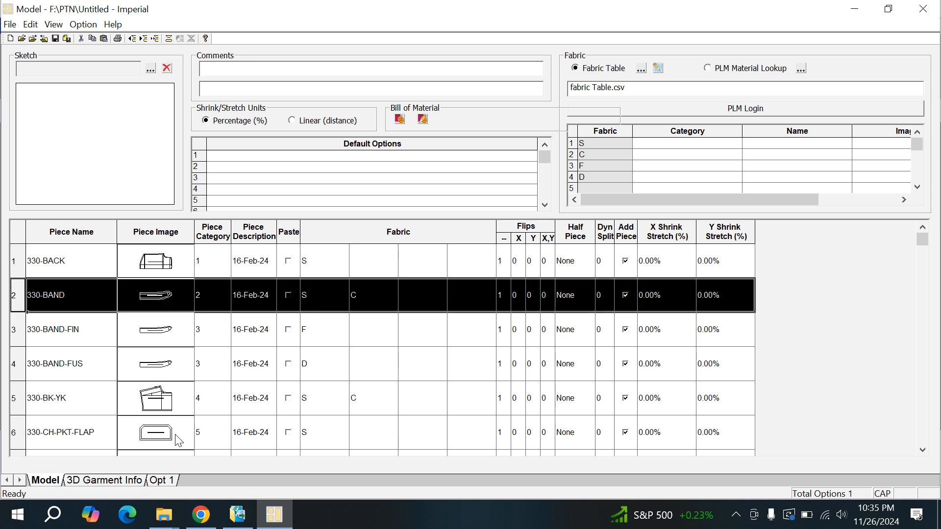
left_click(17, 400)
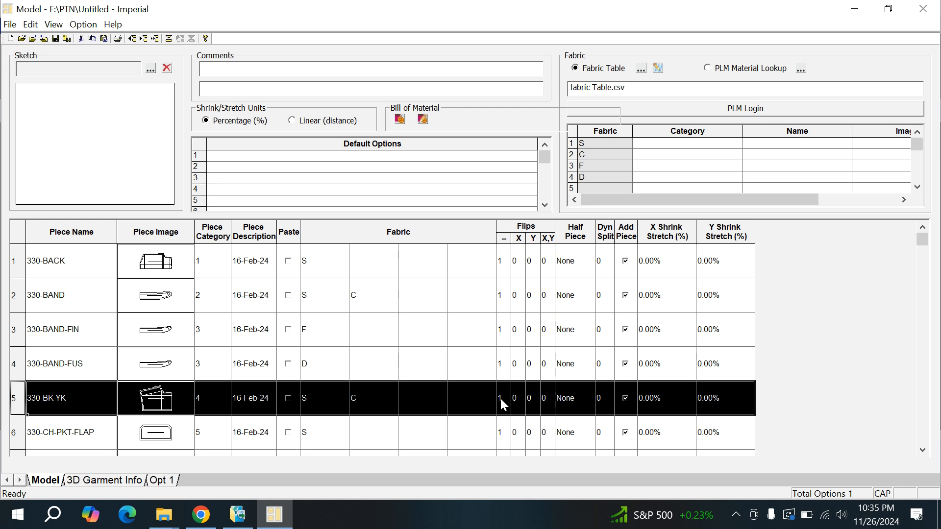
Step: Set the 330-CH-PKT-FLAP piece to 2 unflipped copies and 2 copies flipped in X
scroll(501, 398, "down", 1)
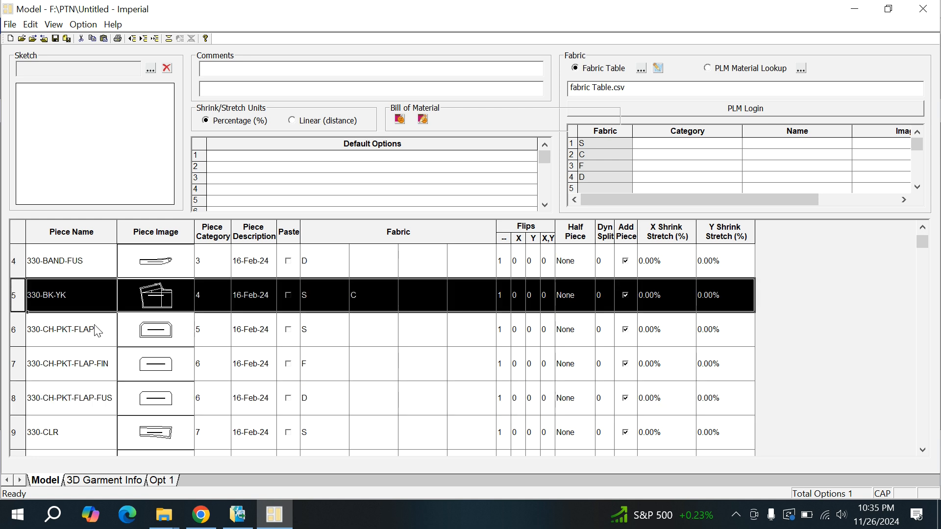
left_click(53, 337)
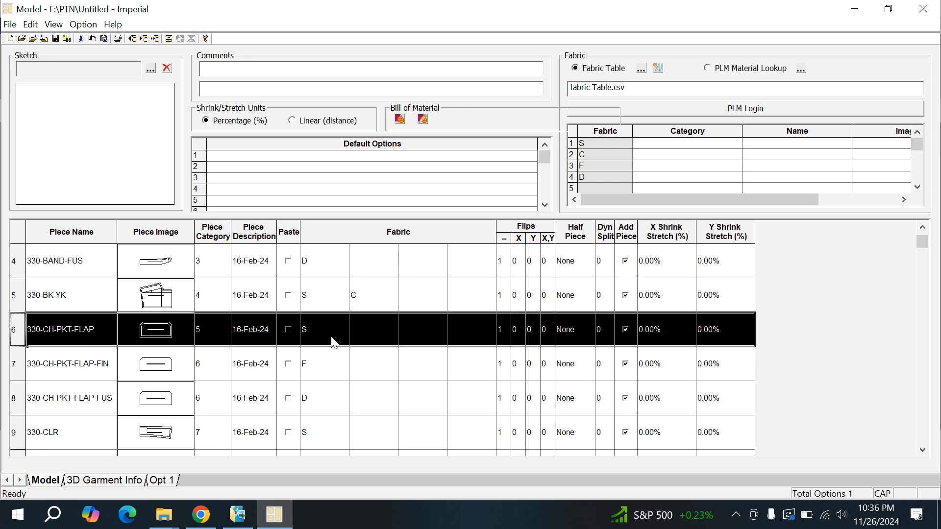
left_click(502, 332)
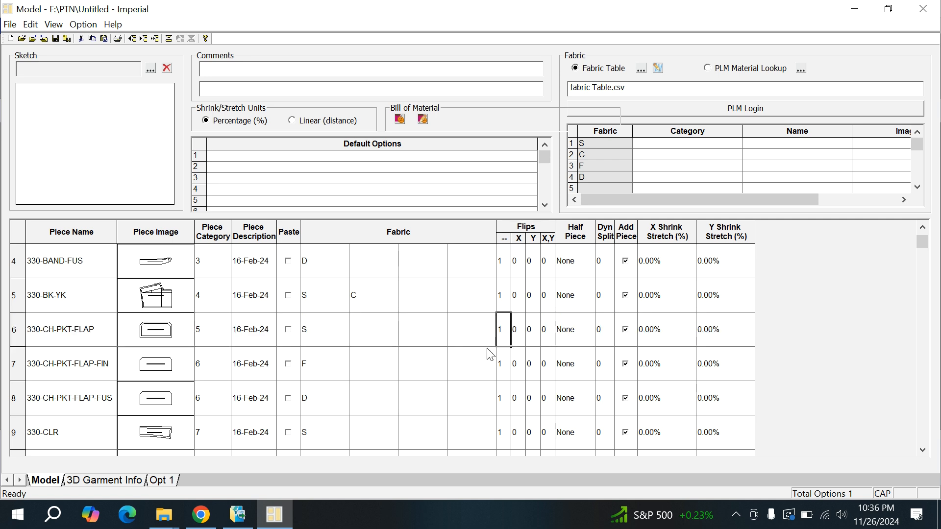
type("2")
key("Tab")
type("2")
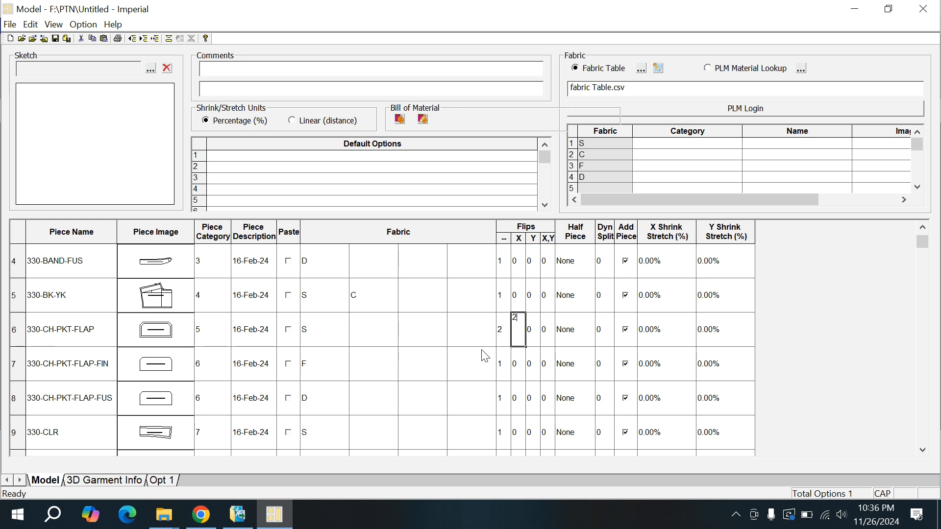
Step: Set the X flip count of the 330-CH-PKT-FLAP-FUS piece to 1
left_click(16, 364)
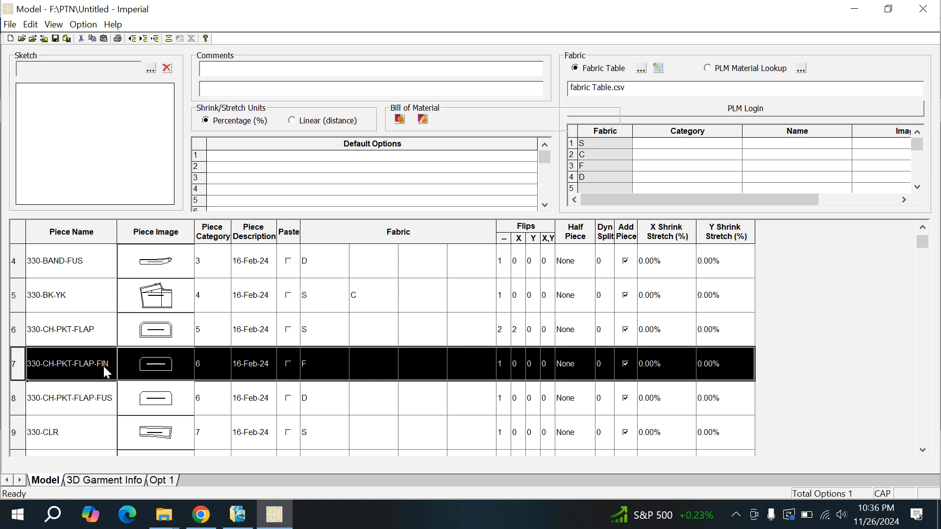
left_click(16, 398)
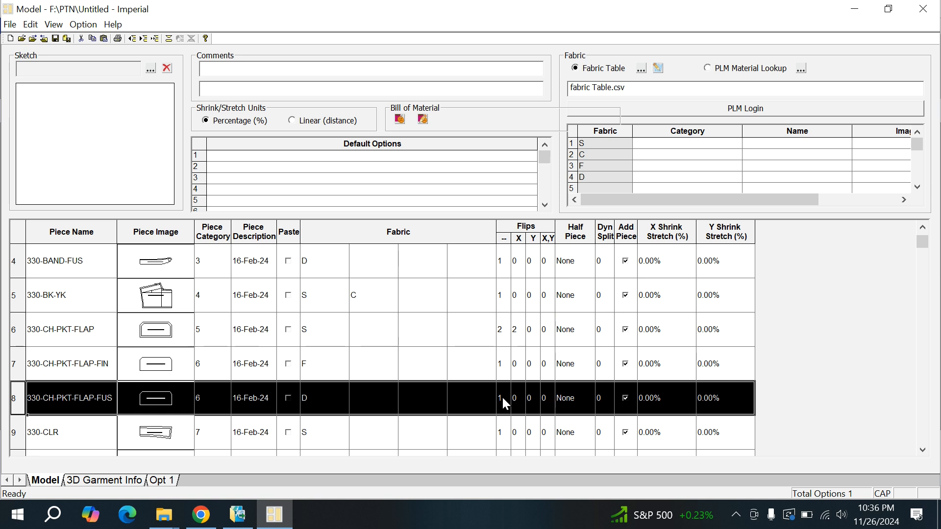
left_click(516, 399)
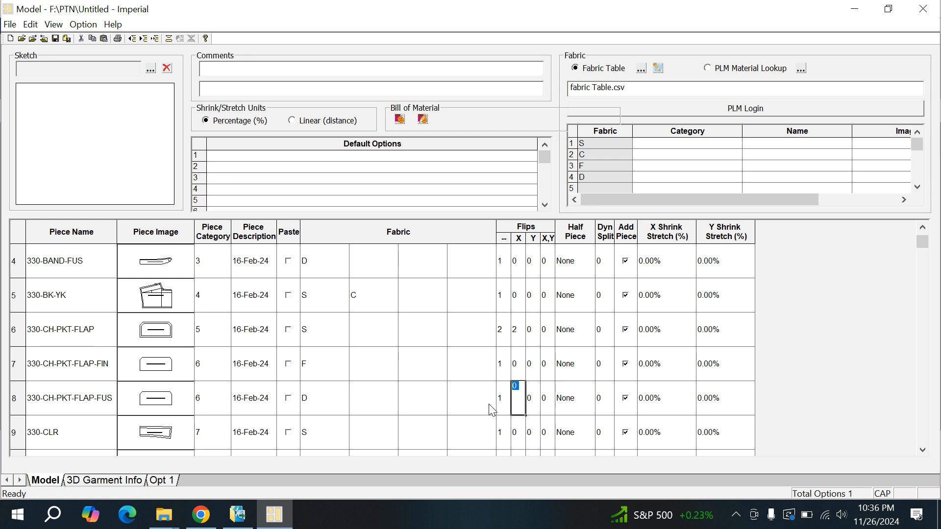
left_click(461, 401)
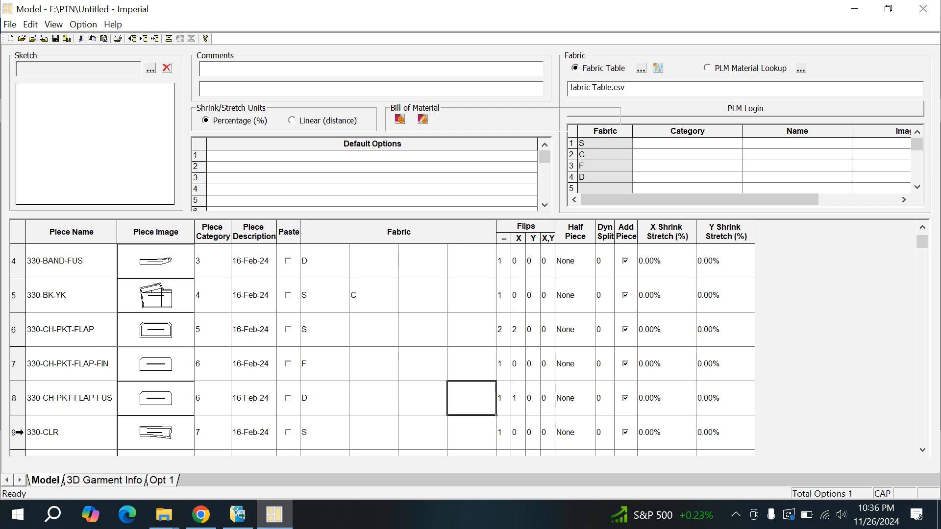
Step: Set the X flip count of the 330-CLR piece to 1
left_click(16, 432)
scroll(49, 428, "down", 1)
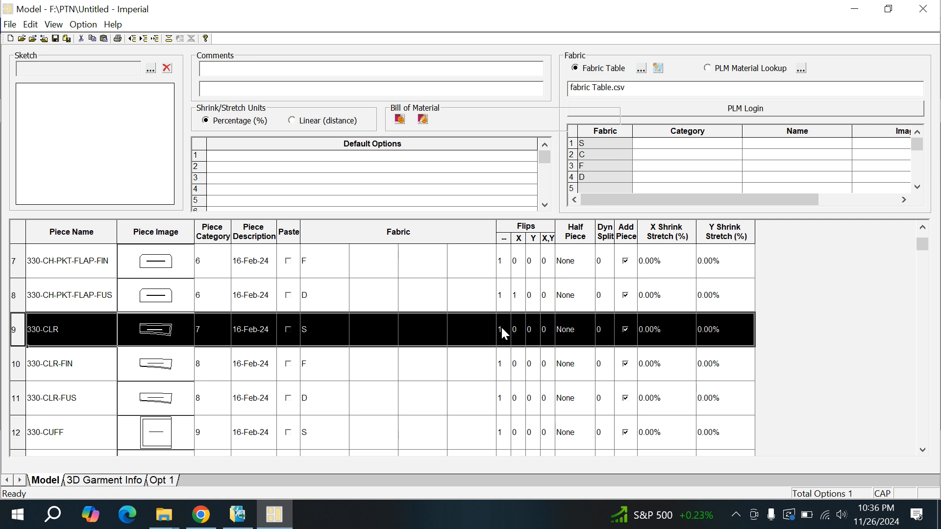
left_click(516, 332)
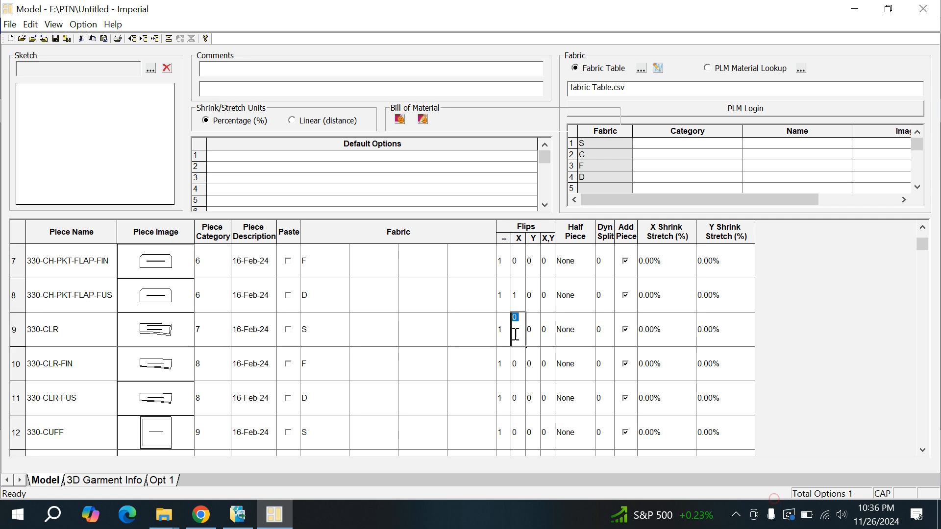
type("1")
left_click(471, 369)
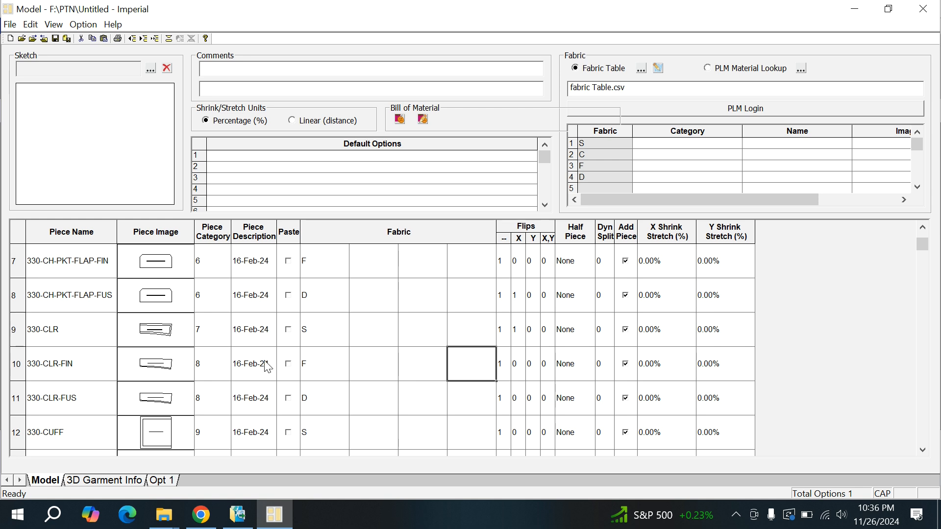
Step: Keep the collar FIN and FUS pieces as they are and set the X flip count of the 330-CUFF piece to 1
left_click(18, 364)
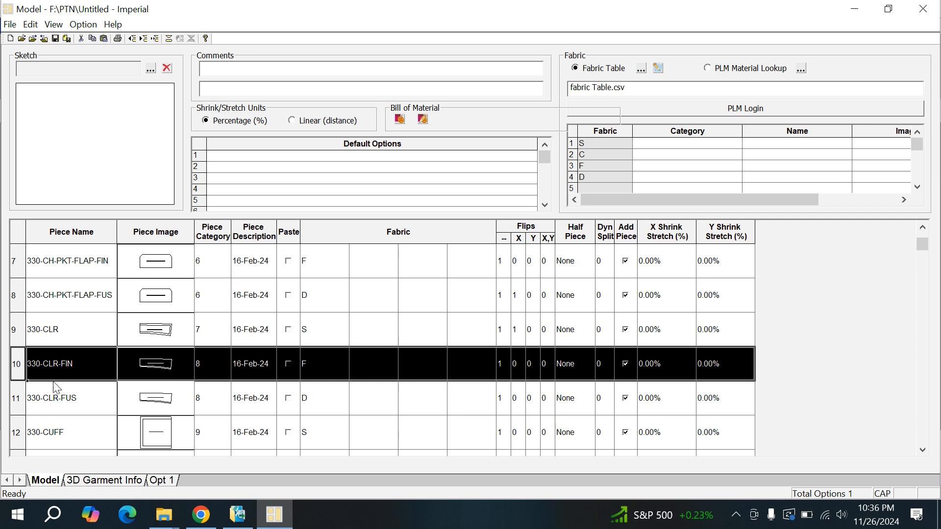
left_click(16, 399)
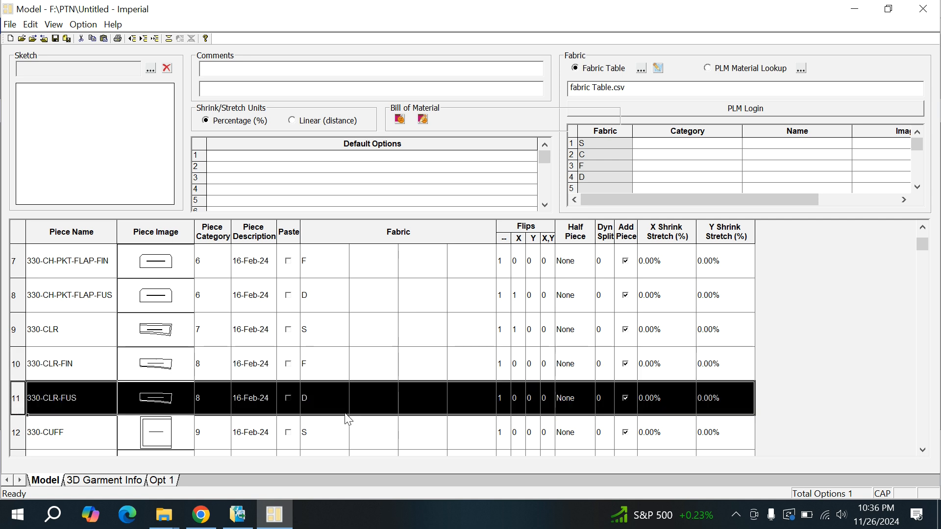
left_click(16, 429)
scroll(211, 425, "down", 1)
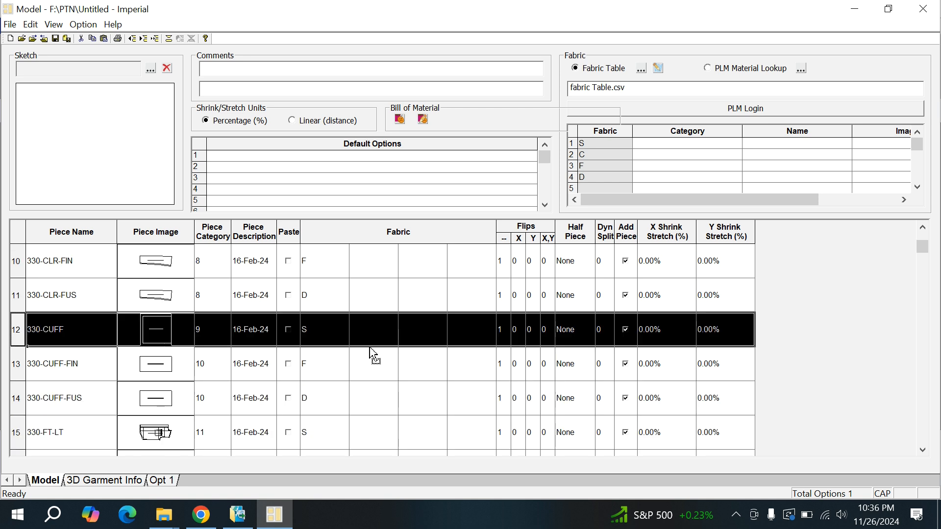
left_click(507, 331)
left_click(518, 331)
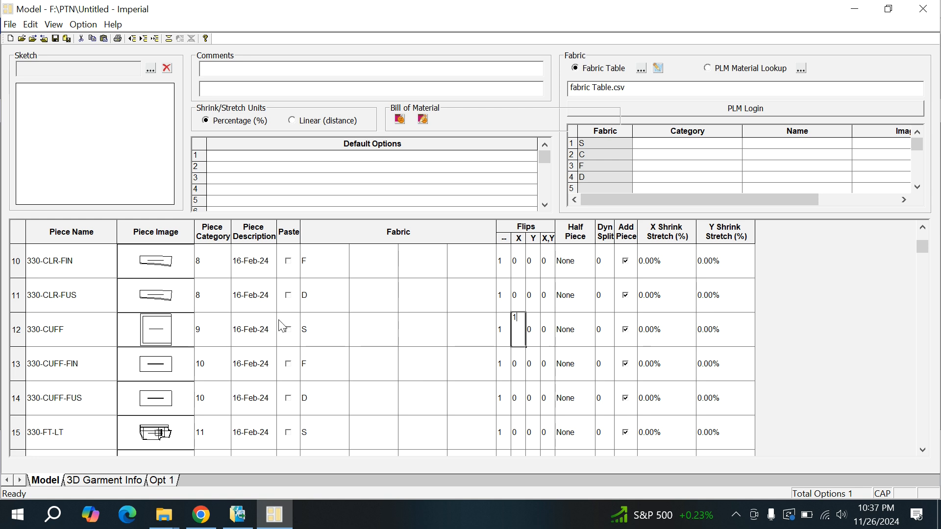
left_click(17, 363)
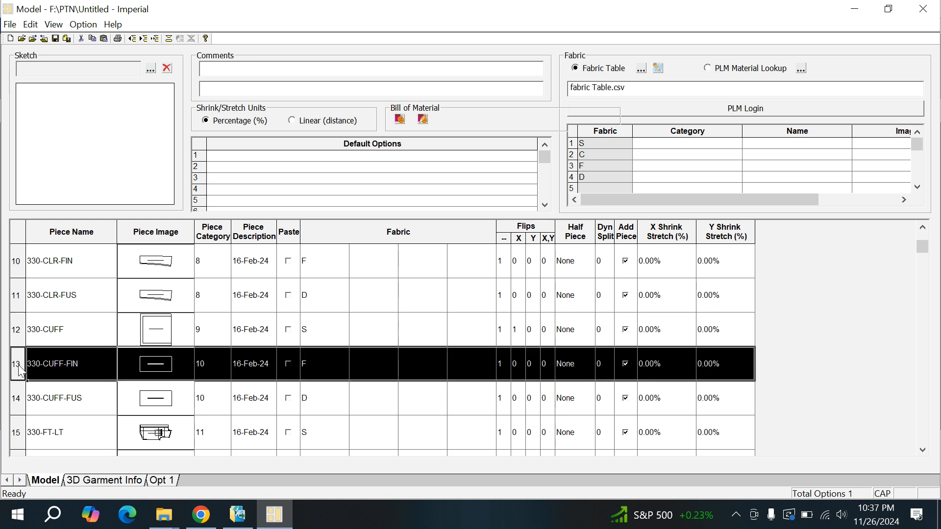
Step: Pass over the 330-CUFF-FUS and 330-FT pieces and set the X flip count of the 330-GAMBLE piece to 1
left_click(19, 398)
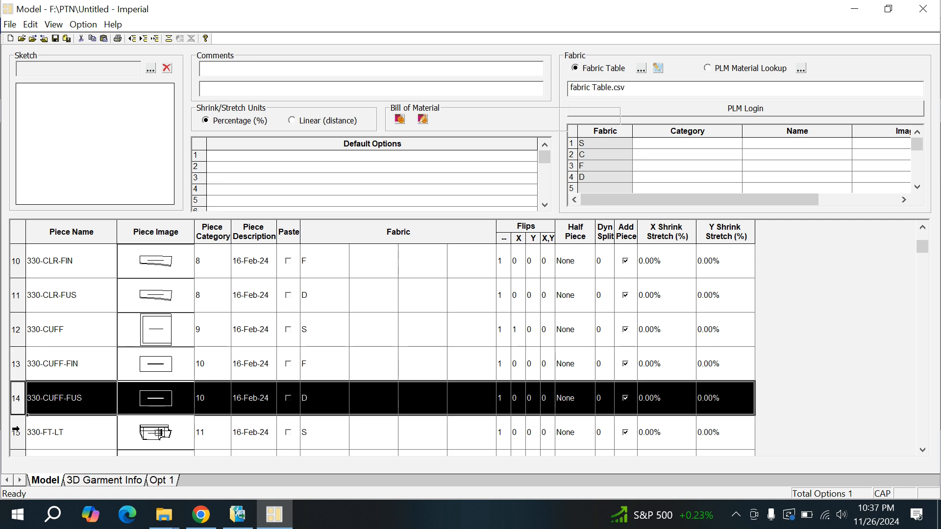
left_click(16, 433)
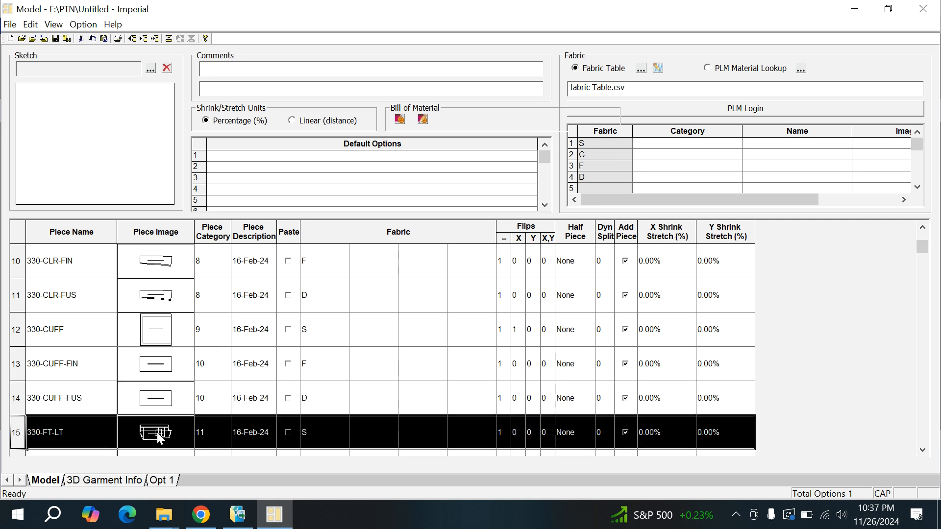
scroll(157, 422, "down", 1)
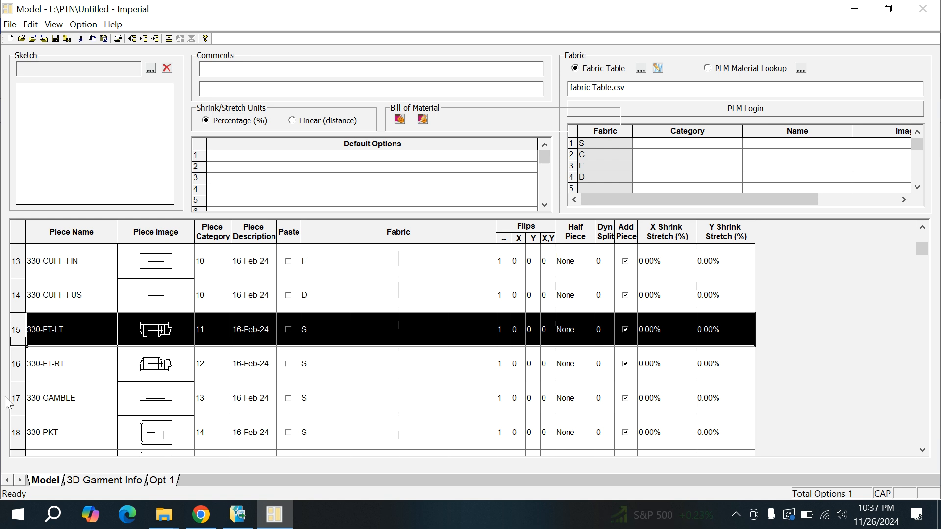
left_click(17, 365)
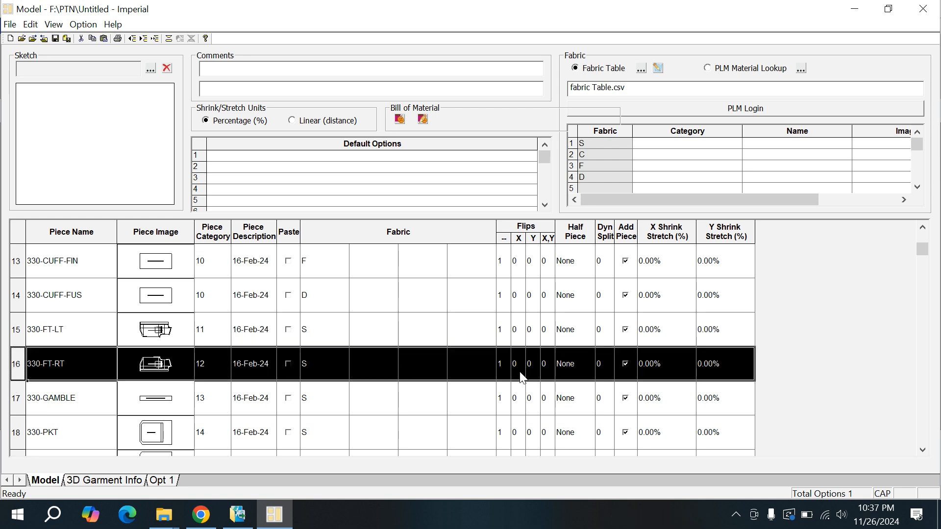
left_click(18, 398)
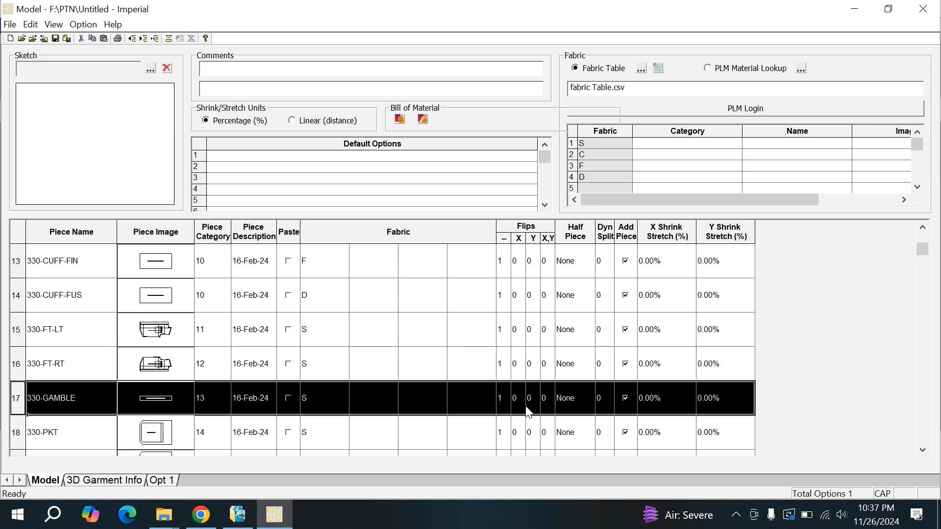
left_click(514, 400)
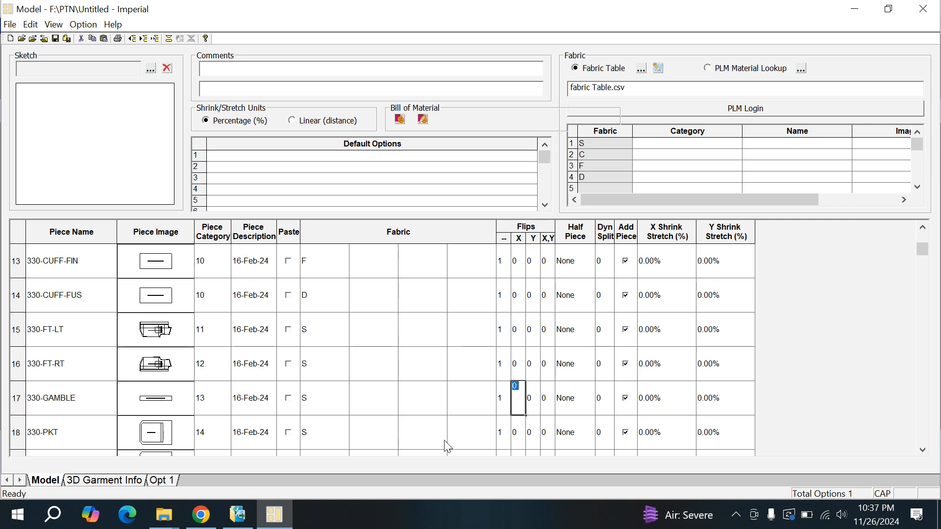
type("1")
scroll(443, 397, "down", 1)
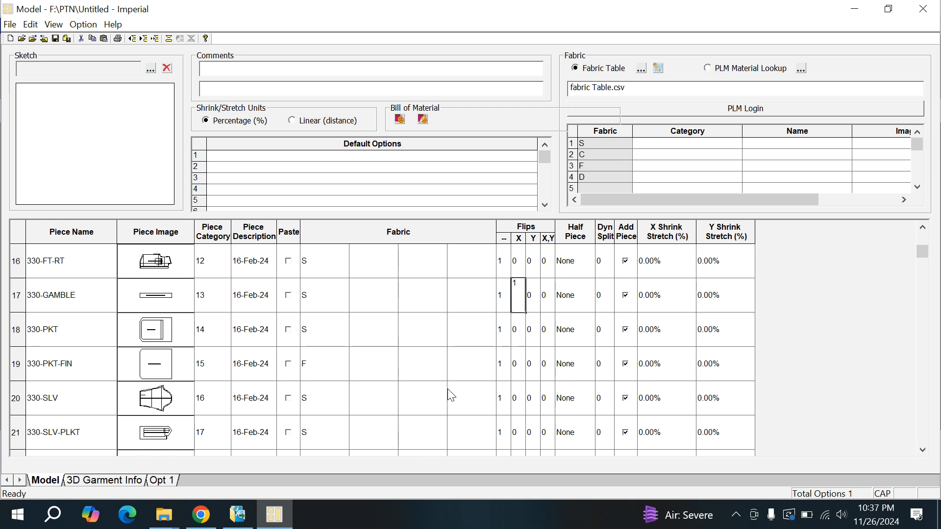
Step: Set the X flip count of both the 330-PKT and 330-SLV pieces to 1
left_click(17, 329)
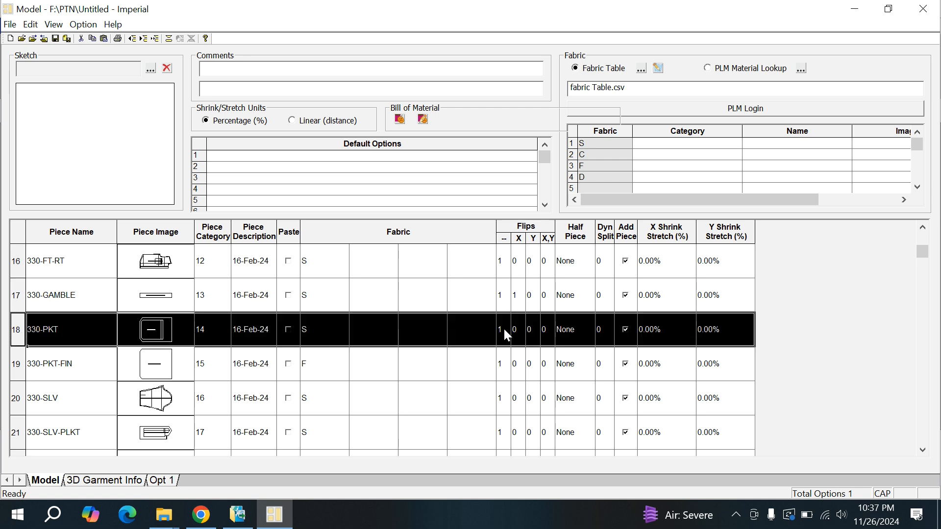
left_click(518, 330)
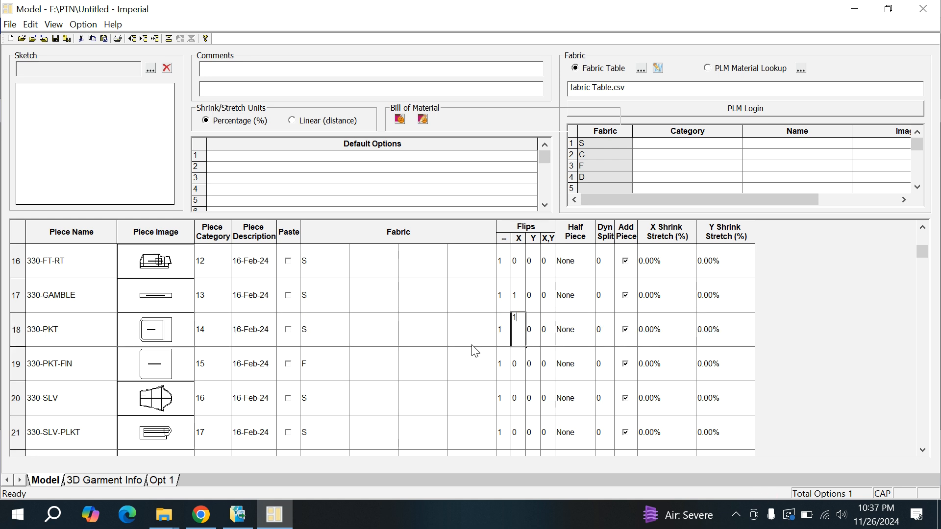
left_click(17, 366)
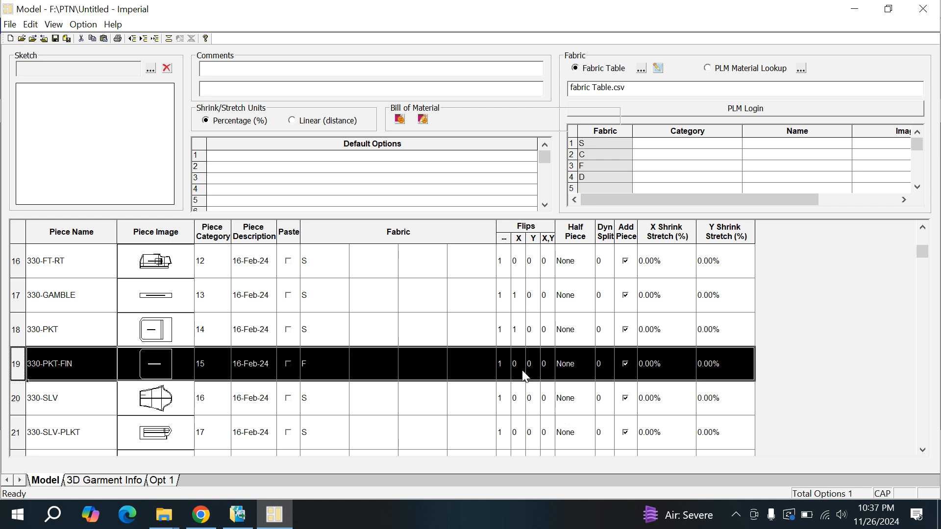
left_click(16, 400)
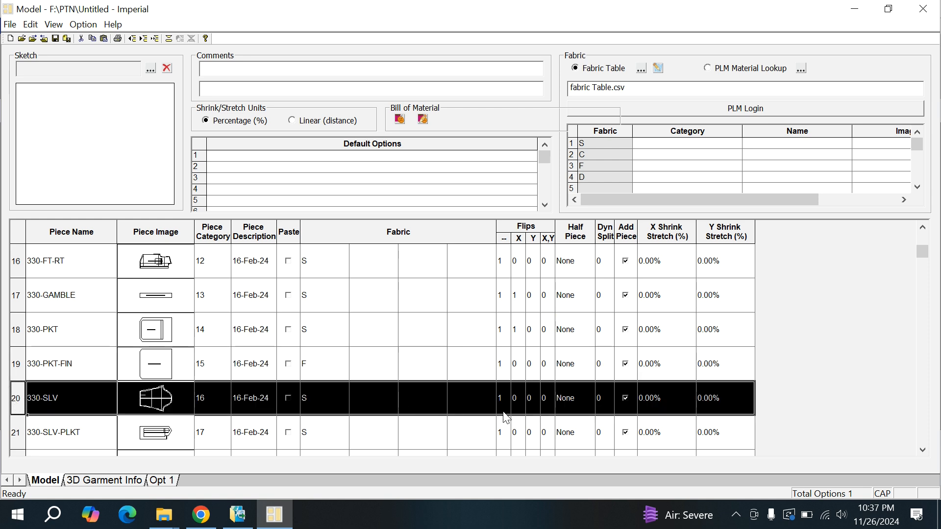
left_click(515, 400)
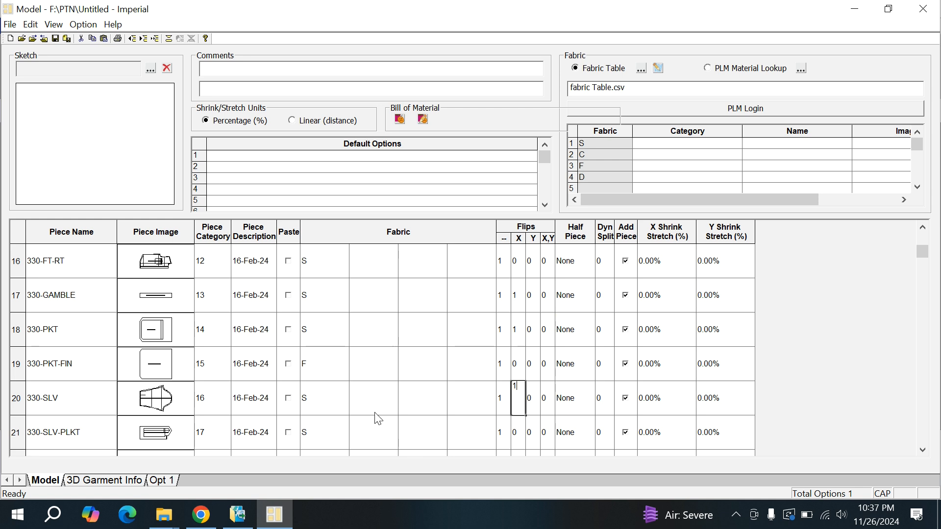
scroll(353, 416, "down", 1)
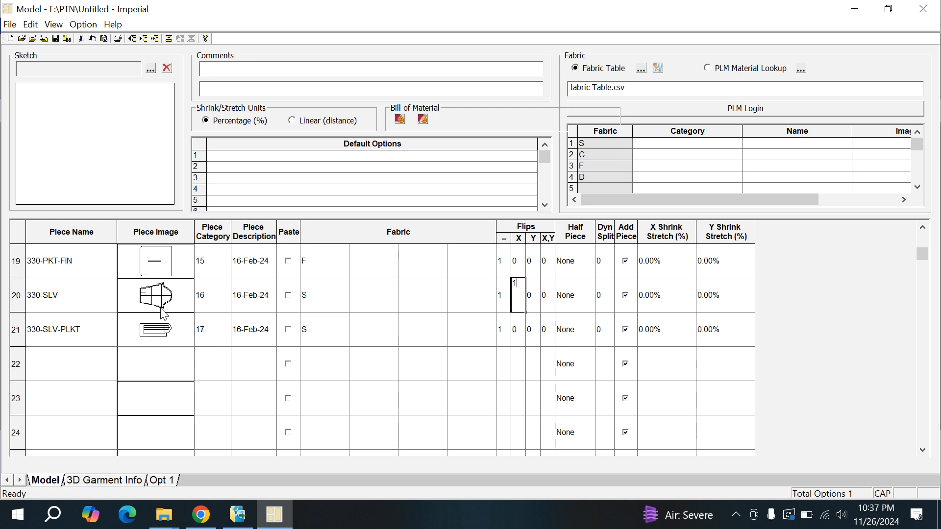
Step: Set the X flip count of the 330-SLV-PLKT piece to 1
left_click(17, 329)
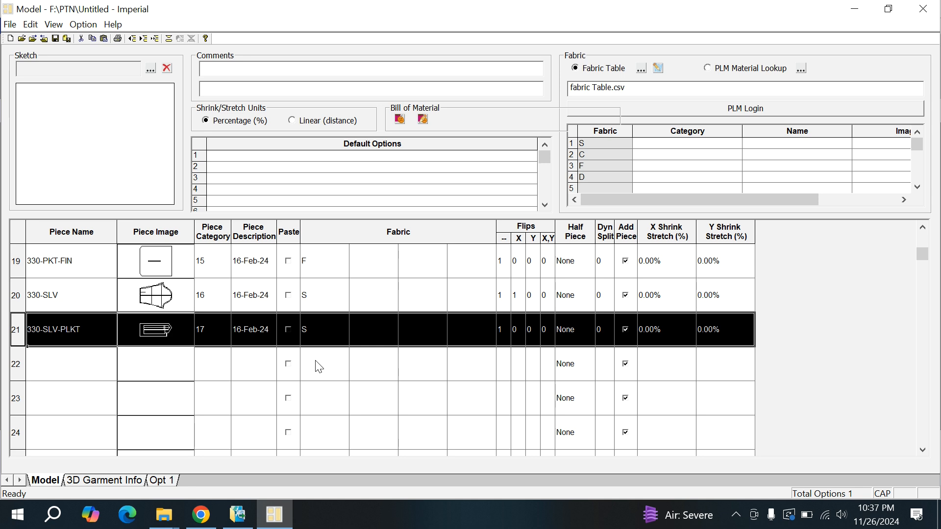
left_click(509, 339)
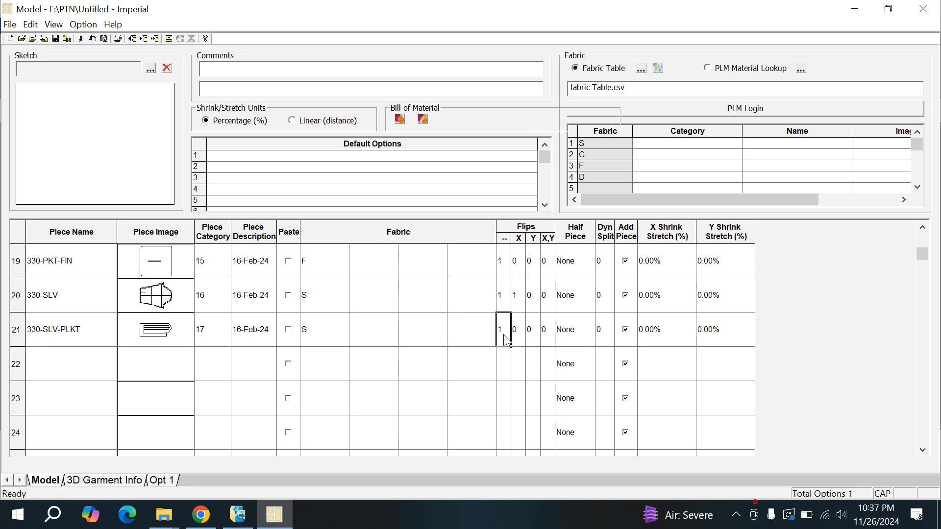
double_click(518, 333)
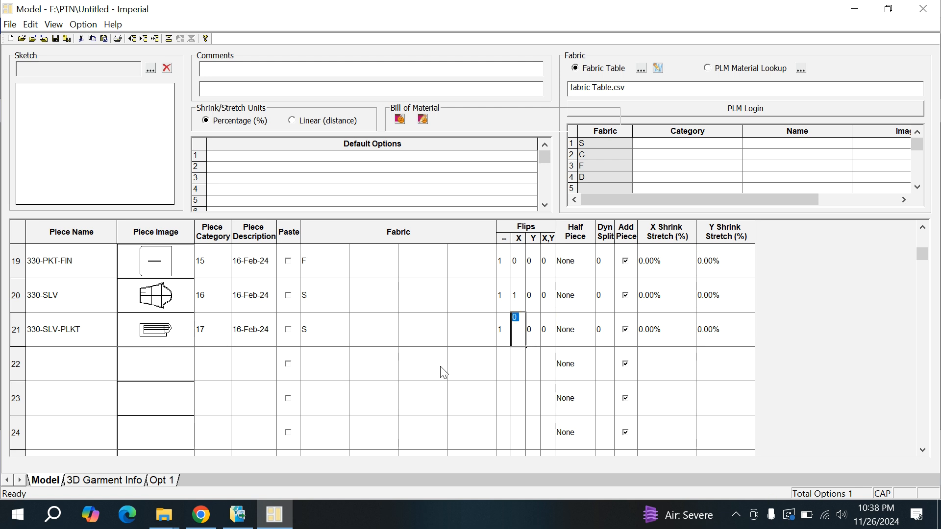
type("1")
left_click(463, 366)
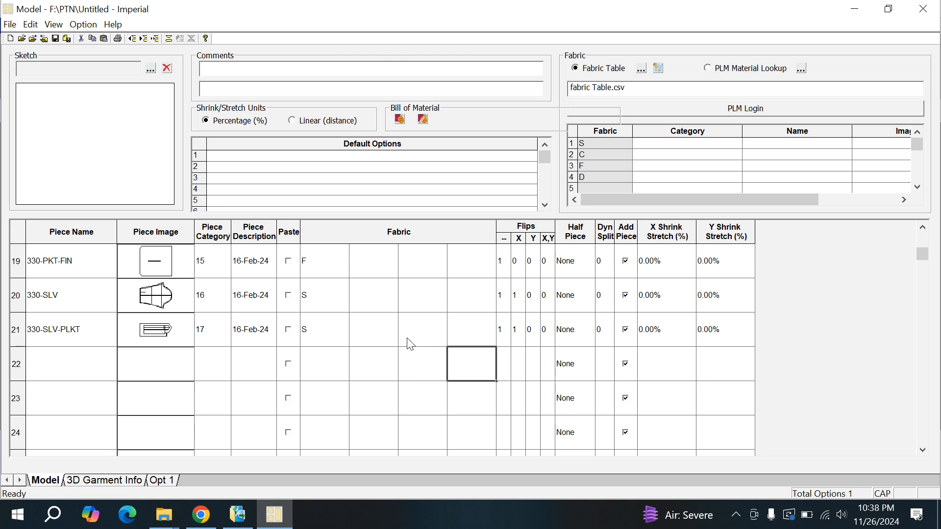
Step: Copy the style number 330 from the name of the first piece, 330-BACK
scroll(411, 344, "up", 2)
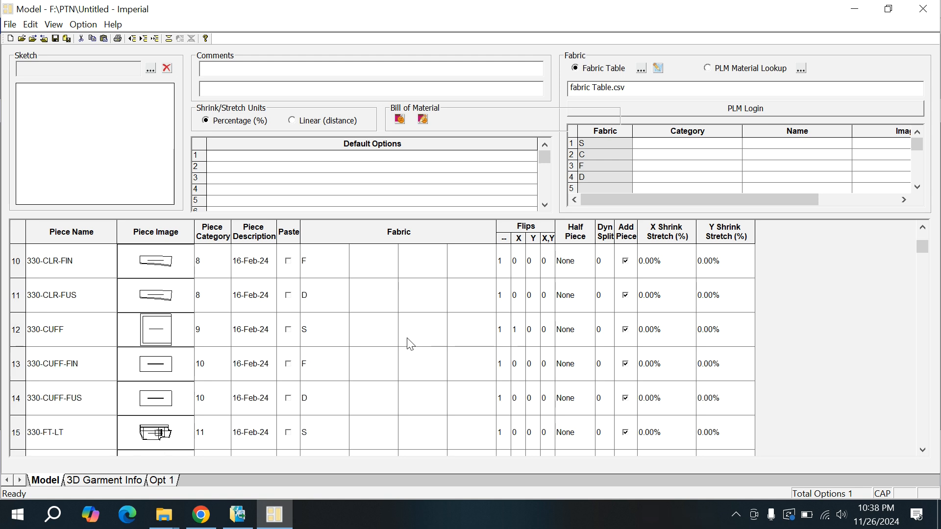
scroll(411, 345, "up", 3)
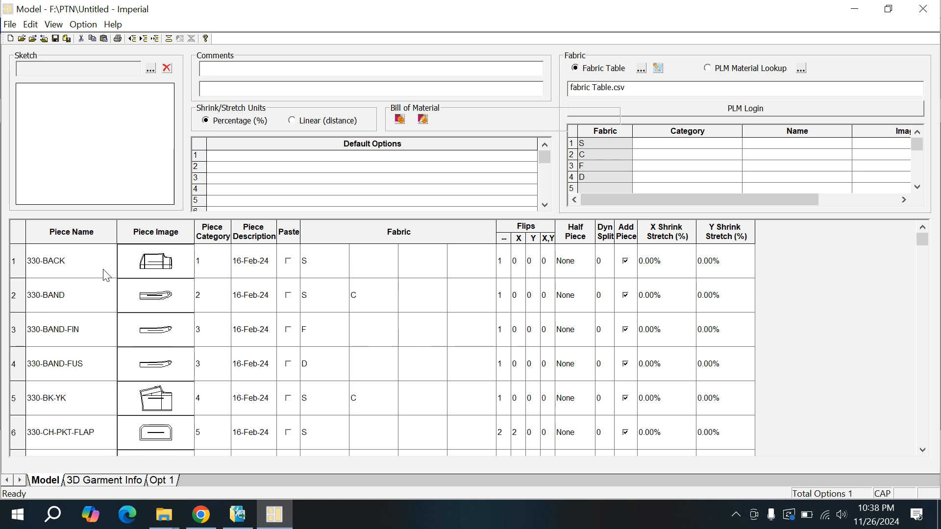
left_click(41, 261)
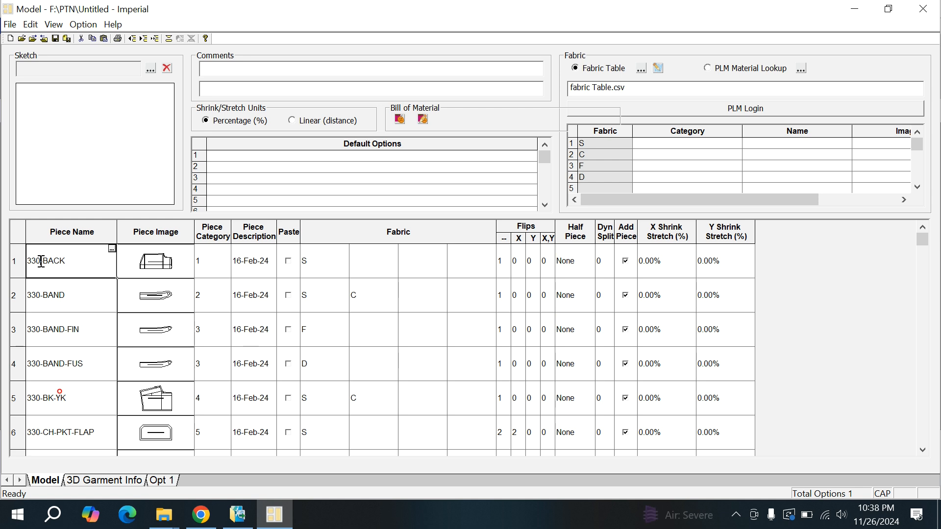
left_click_drag(41, 261, 28, 263)
right_click(31, 261)
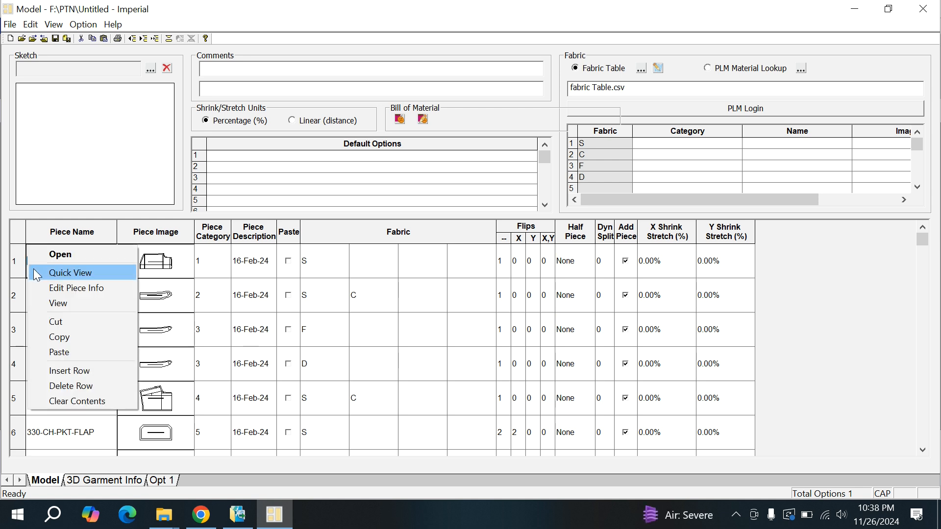
left_click(57, 338)
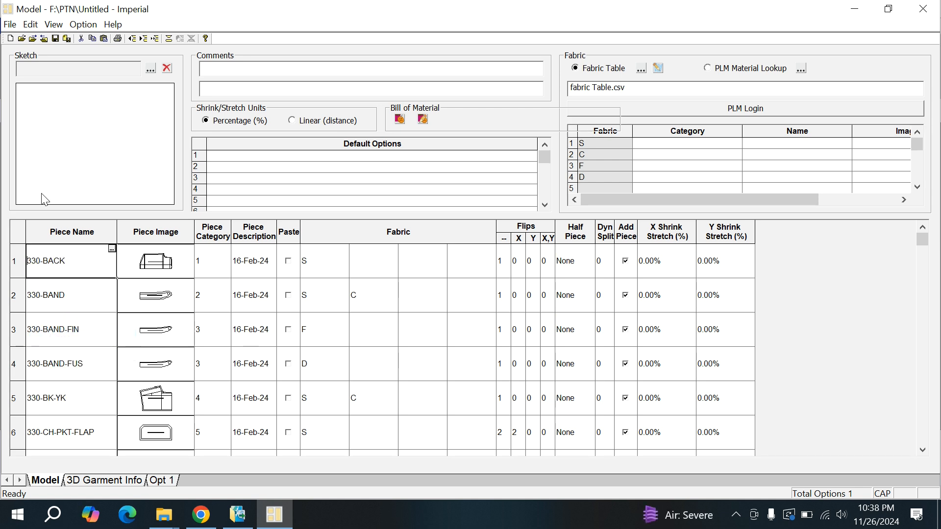
Step: Save the model in PTN under the copied name 330
left_click(56, 42)
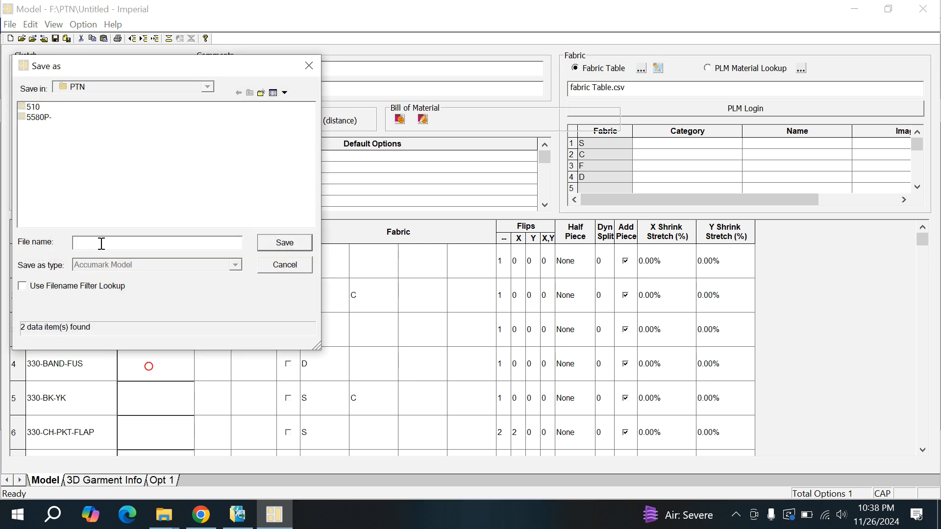
right_click(101, 243)
left_click(124, 301)
left_click(290, 247)
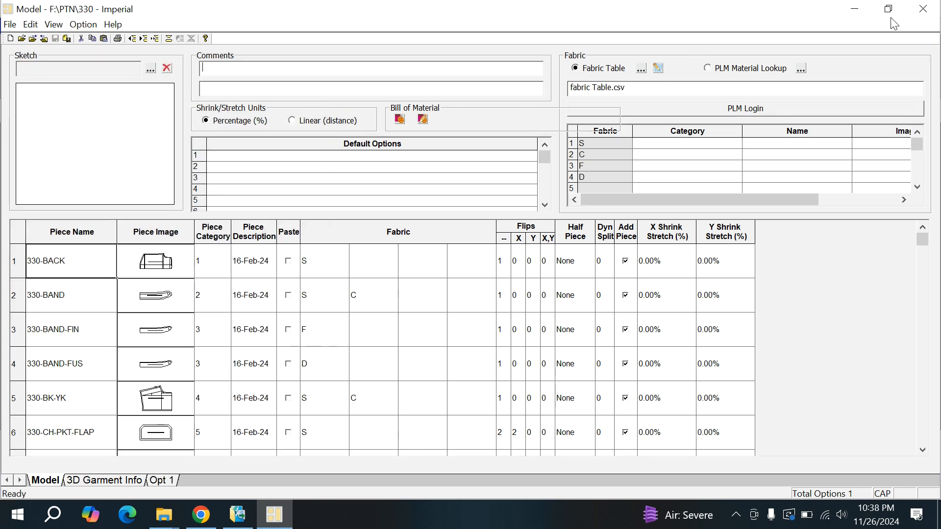
Step: Close the model and preview the saved 330 model in AccuMark Explorer
left_click(924, 8)
left_click(198, 162)
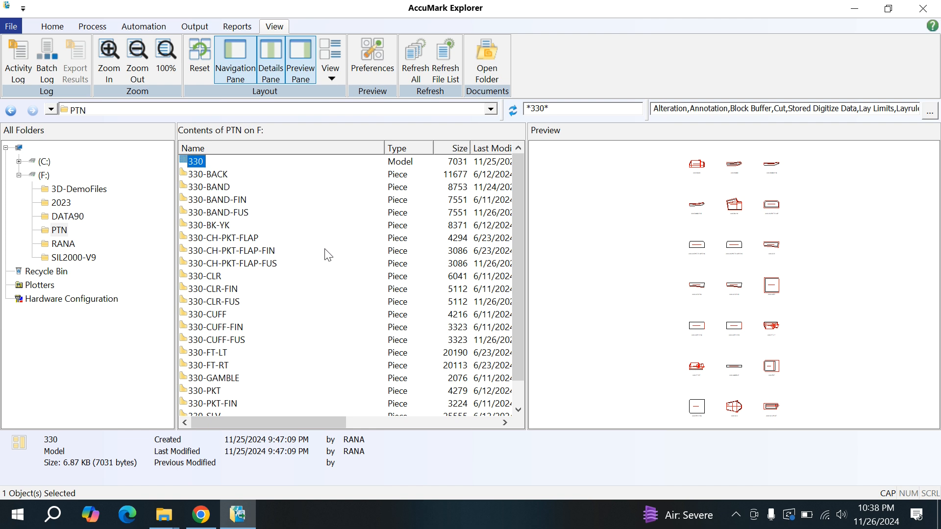
Step: Create a new order in the PTN folder and move its window clear for editing
right_click(311, 211)
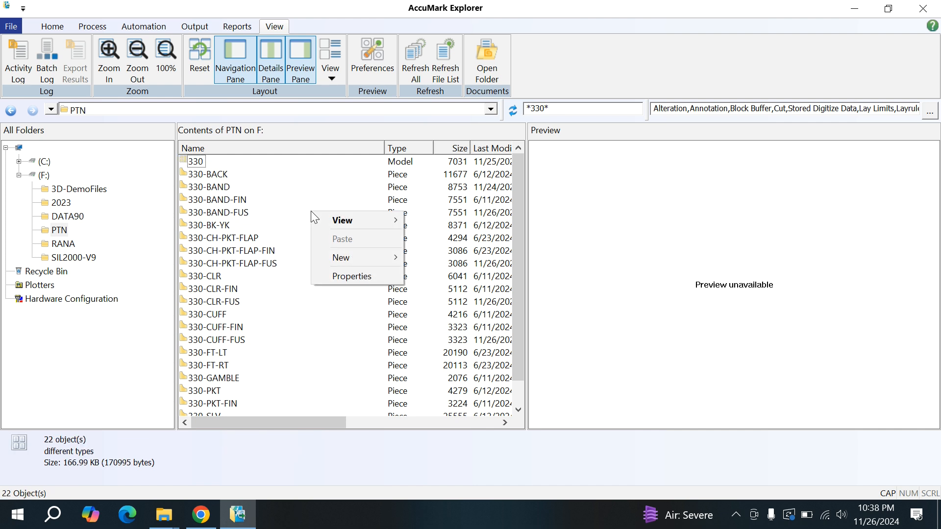
mouse_move(391, 263)
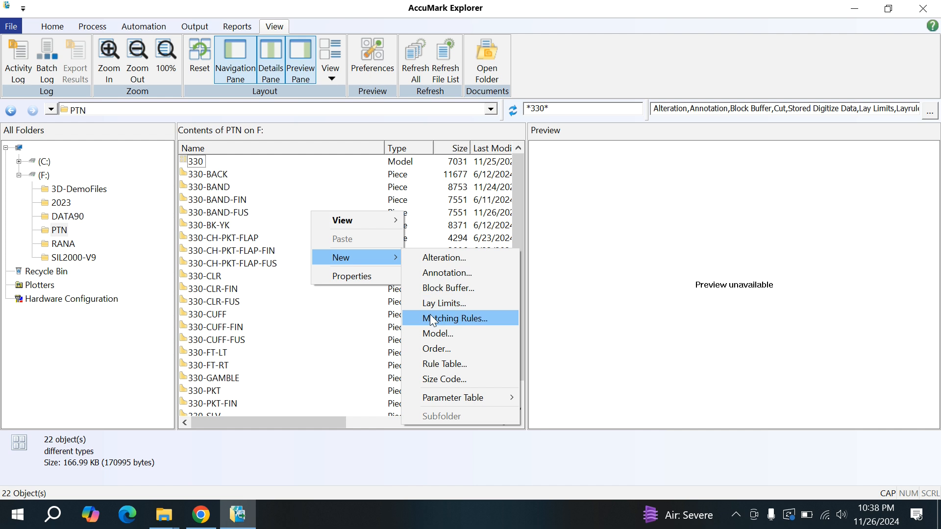
left_click(437, 348)
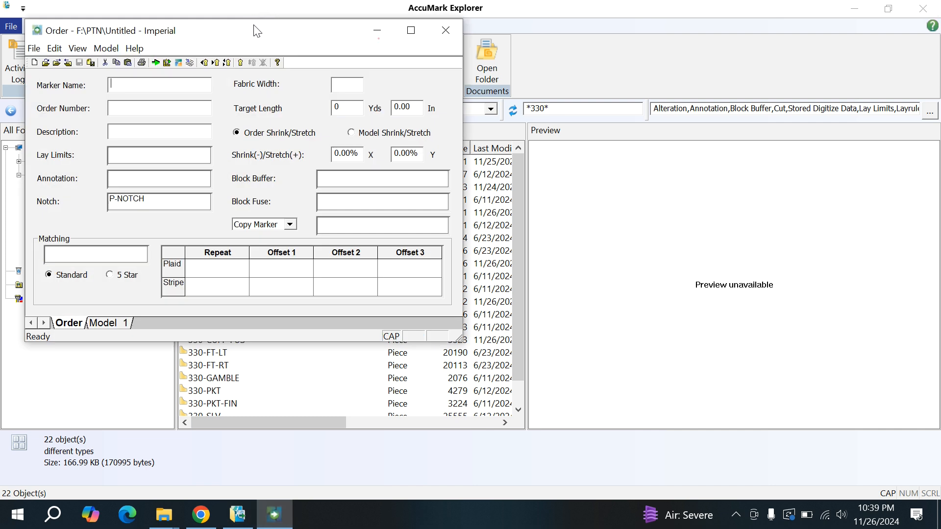
left_click_drag(254, 29, 402, 82)
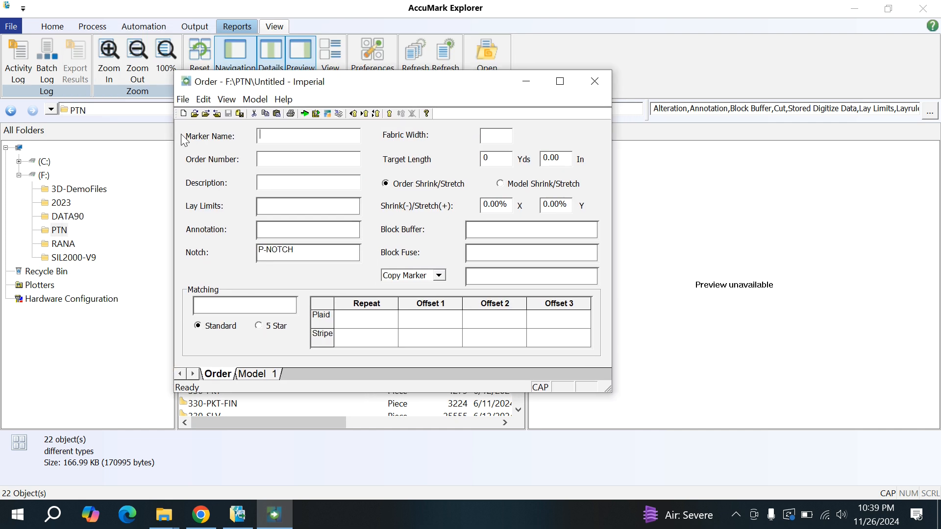
Step: Paste the copied style number 330 as the order's marker name
left_click(265, 136)
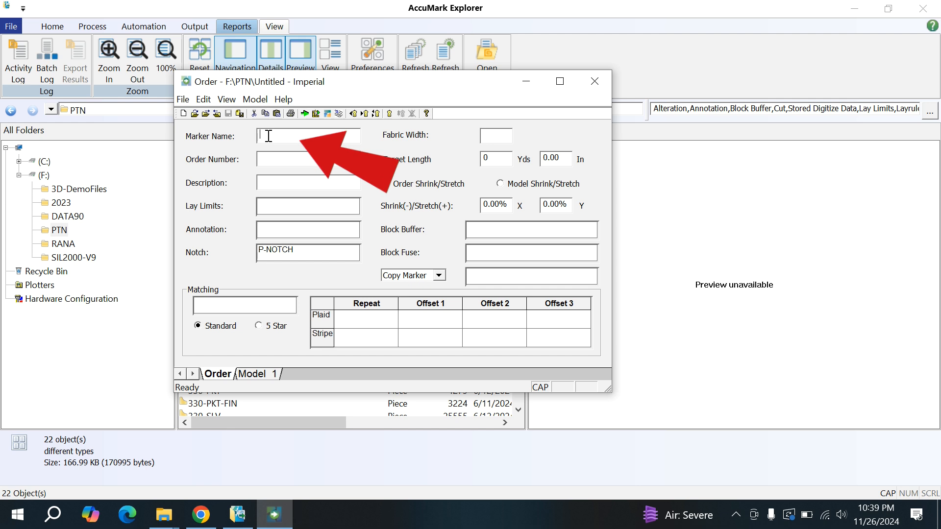
right_click(268, 137)
left_click(287, 194)
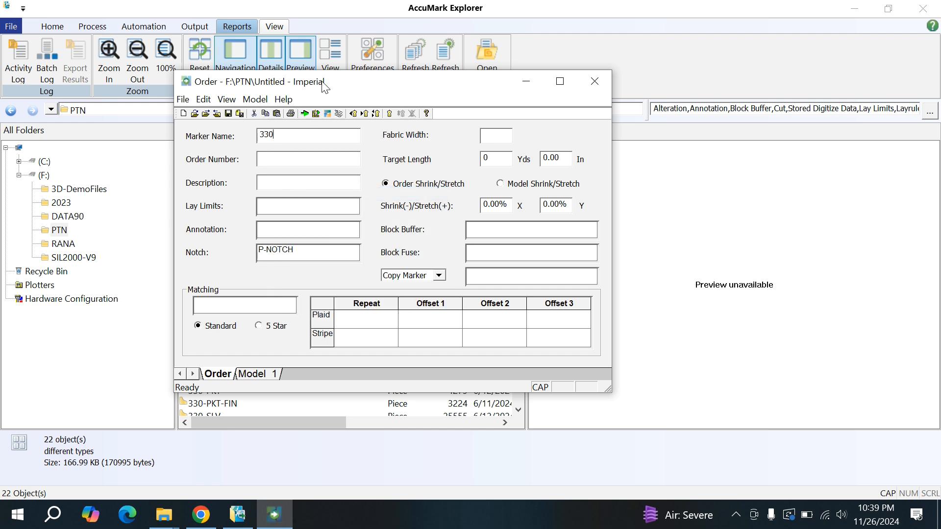
left_click_drag(320, 81, 449, 112)
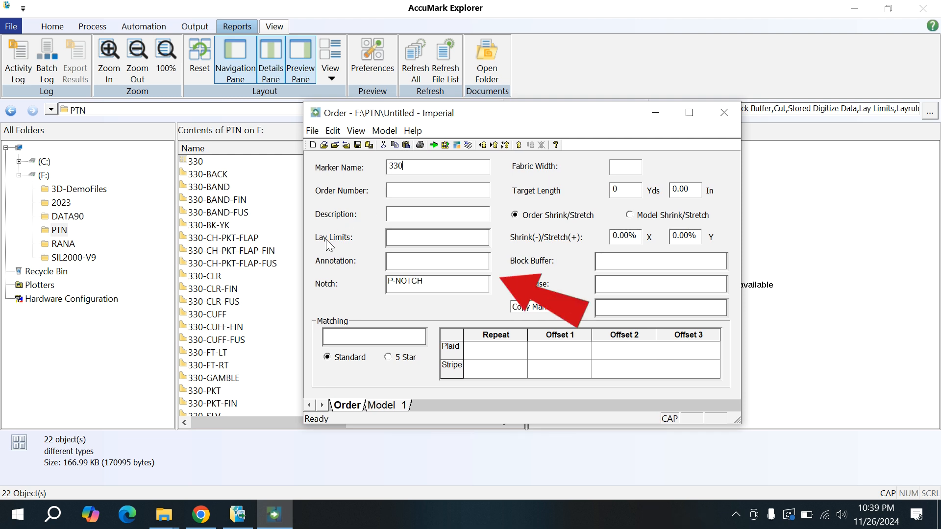
Step: Set the order's lay limits to ALL GARMENTS ONE WAY from the PTN lookup
double_click(485, 239)
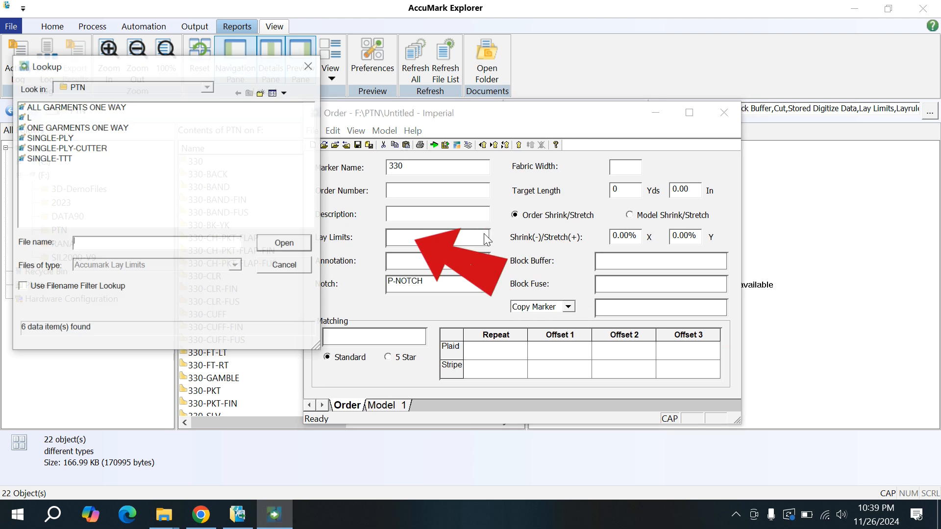
left_click_drag(205, 67, 287, 72)
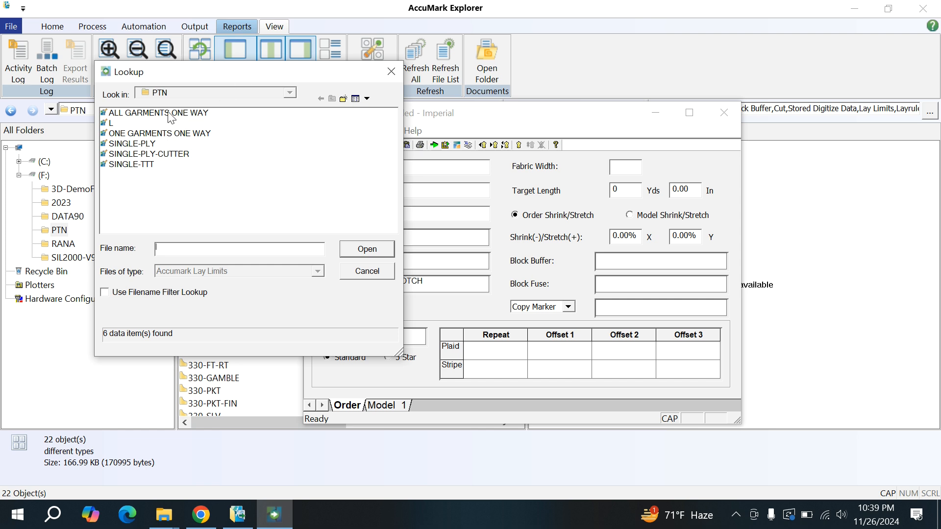
left_click(144, 114)
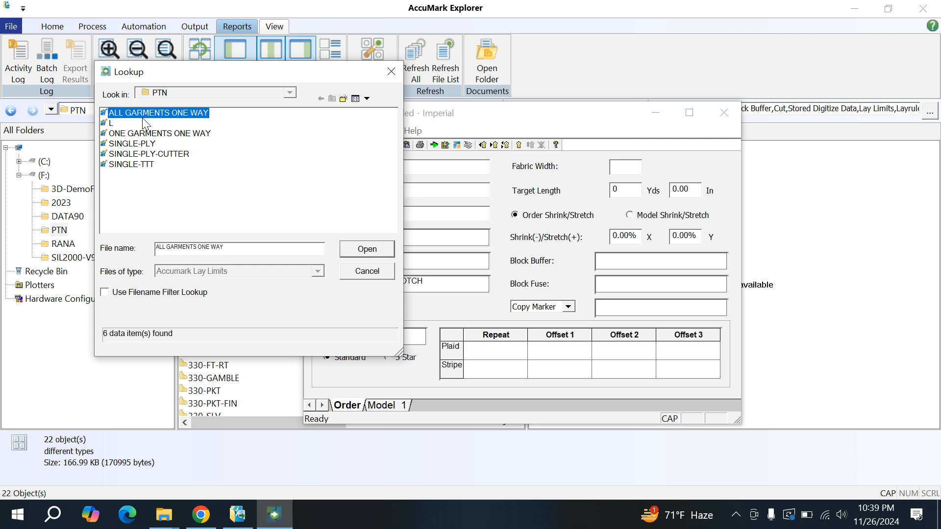
left_click(367, 249)
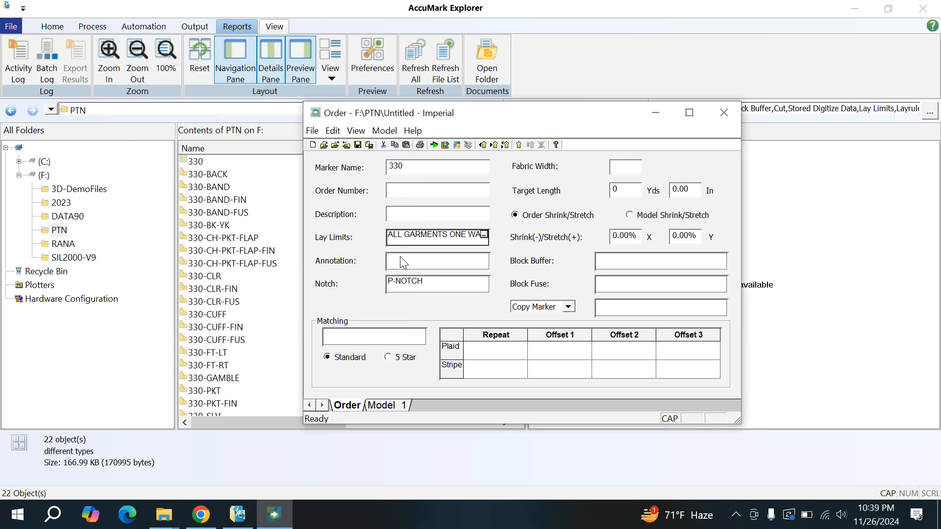
Step: Set the order's annotation to SIZE-AND-BUNDLE and the fabric width to 56
left_click(483, 260)
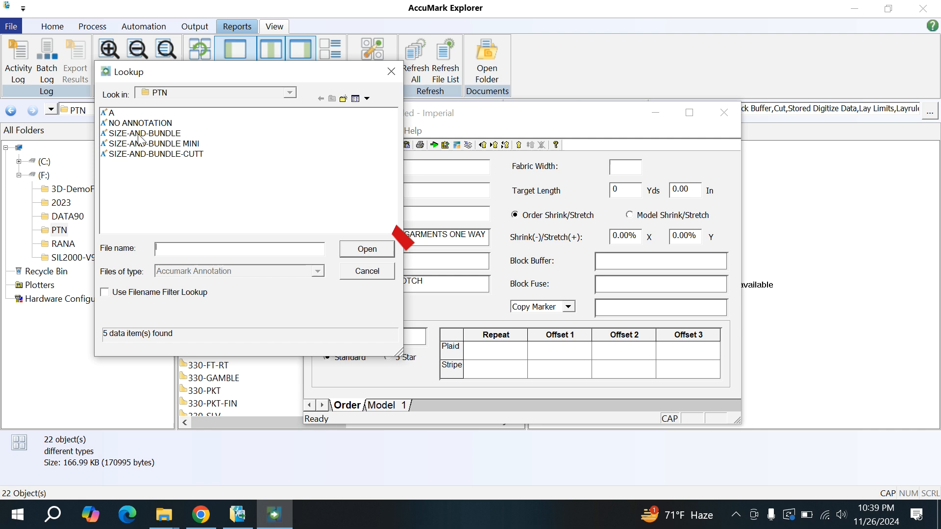
left_click(127, 134)
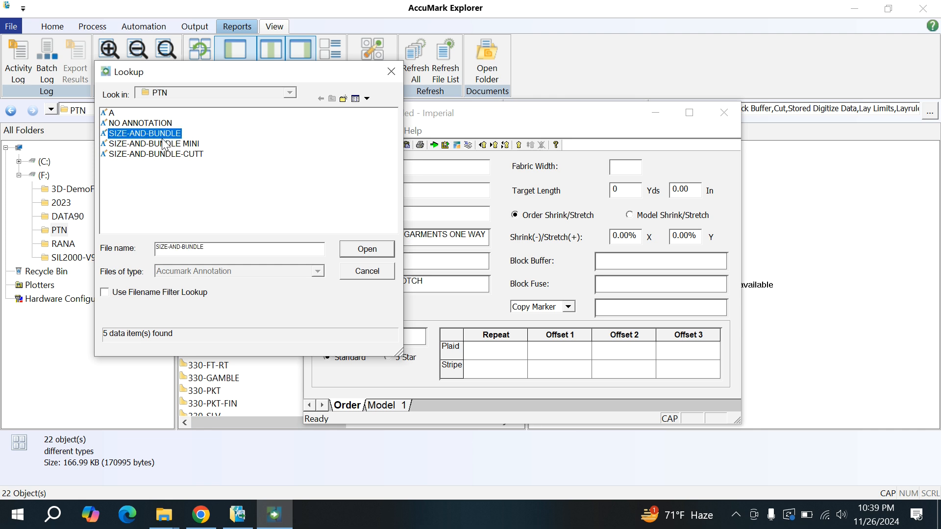
left_click(372, 251)
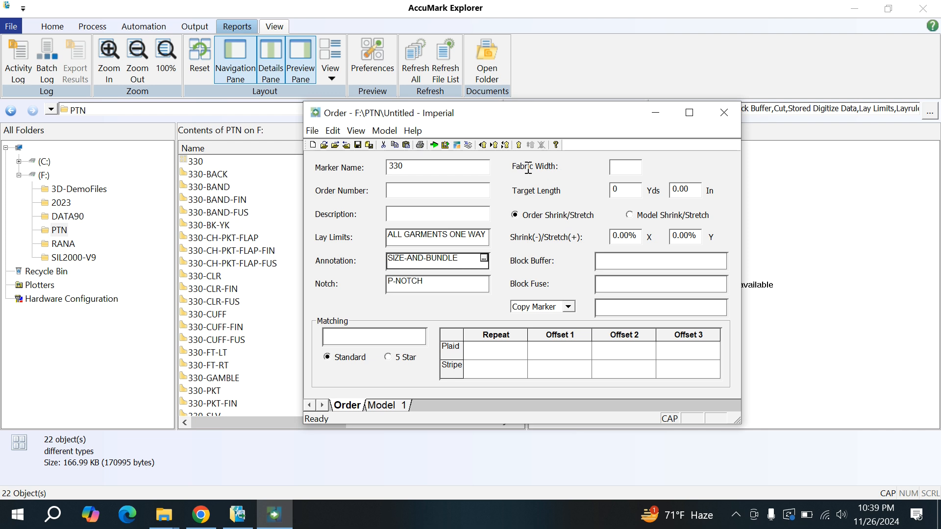
left_click(631, 171)
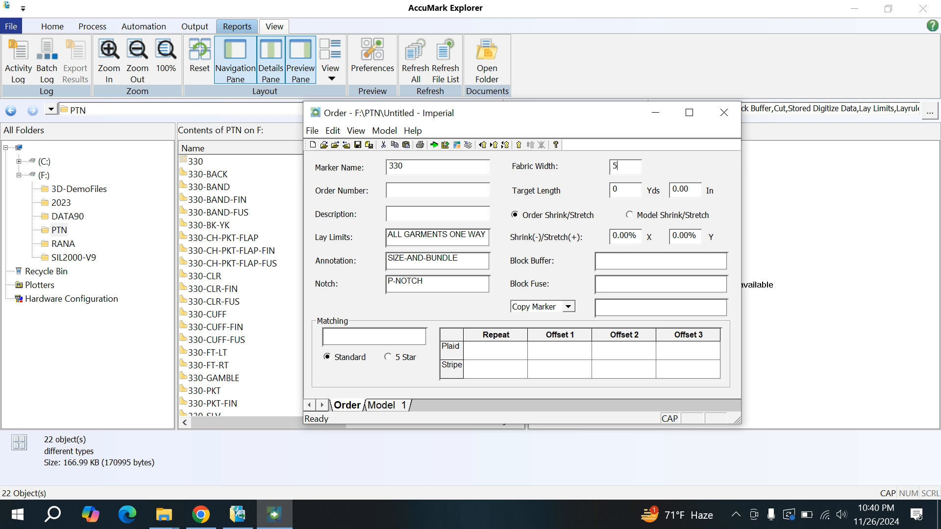
type("56")
Step: Paste 330 as the order's model name and open the list of sizes for that model
left_click(383, 406)
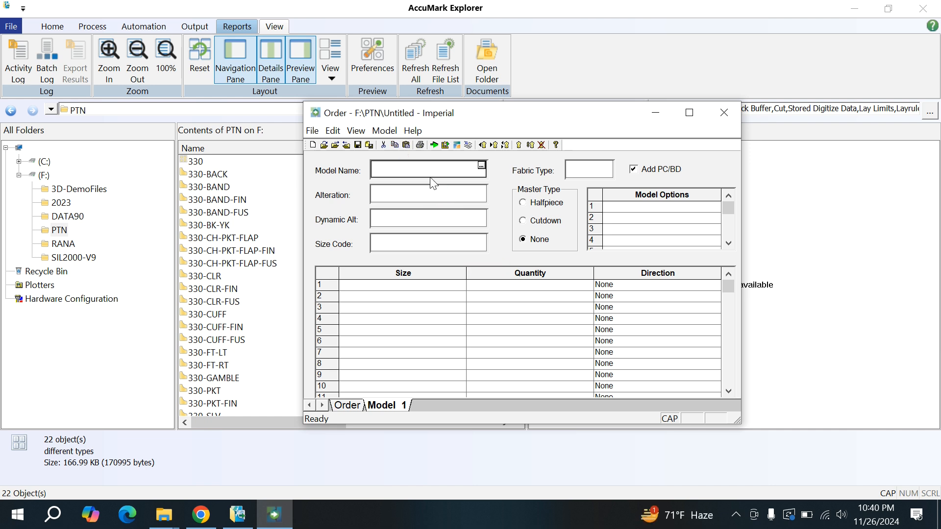
right_click(398, 169)
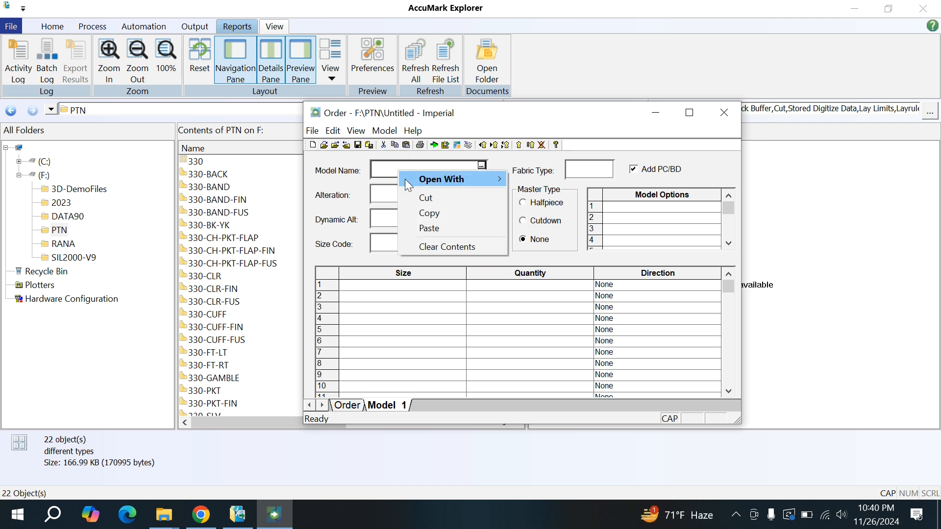
left_click(430, 229)
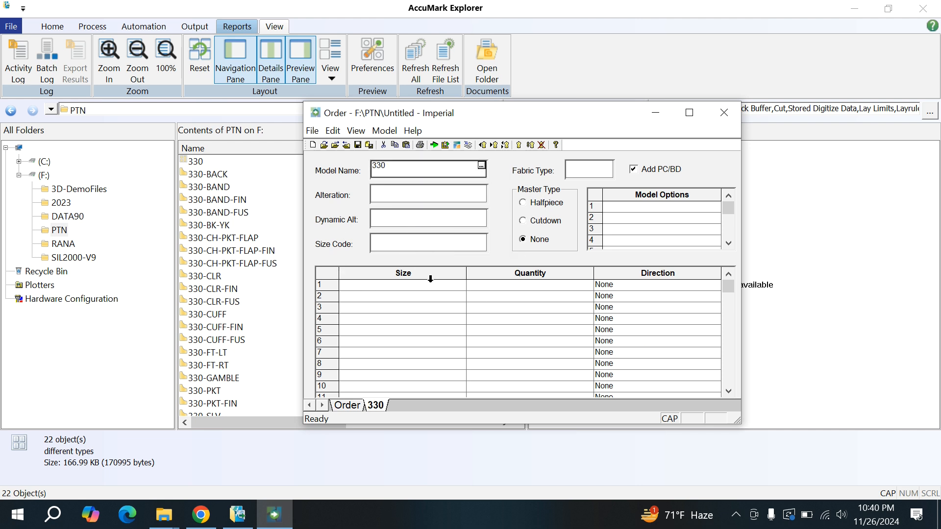
double_click(464, 291)
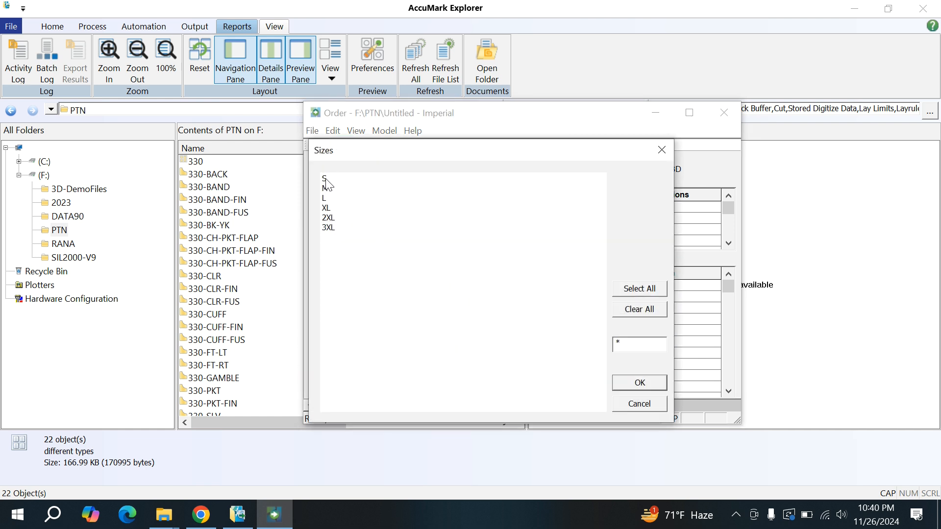
Step: Try picking individual sizes in the size list, ending with M, XL and 3XL
left_click(327, 179)
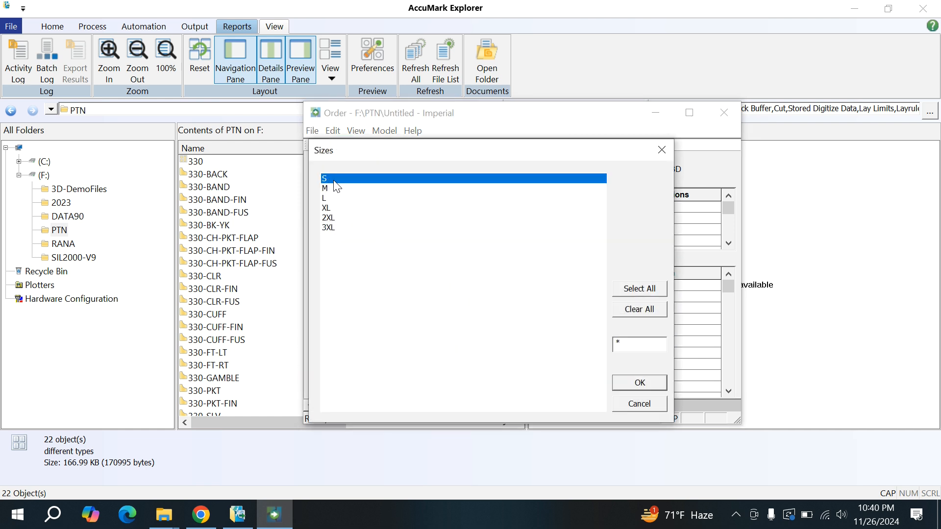
left_click(330, 189)
left_click(332, 198)
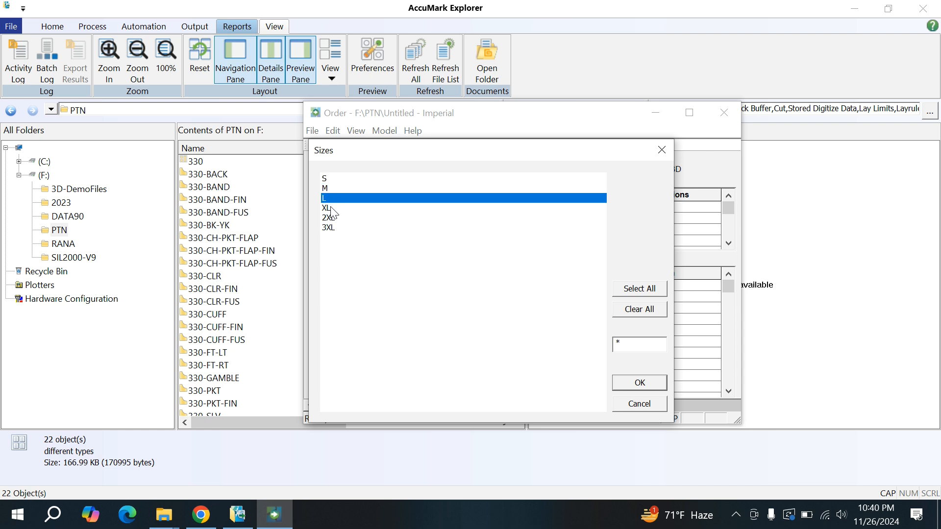
left_click(334, 208)
left_click(335, 217)
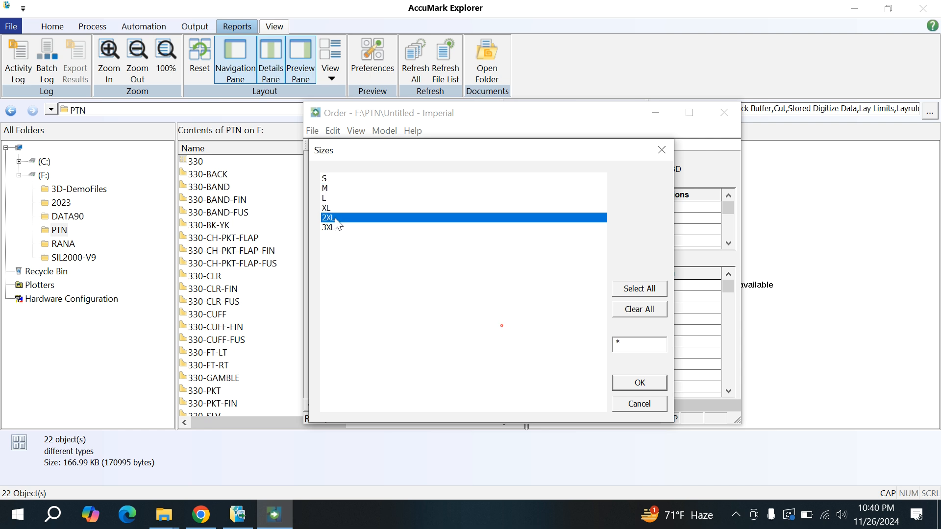
left_click(637, 291)
left_click(350, 242)
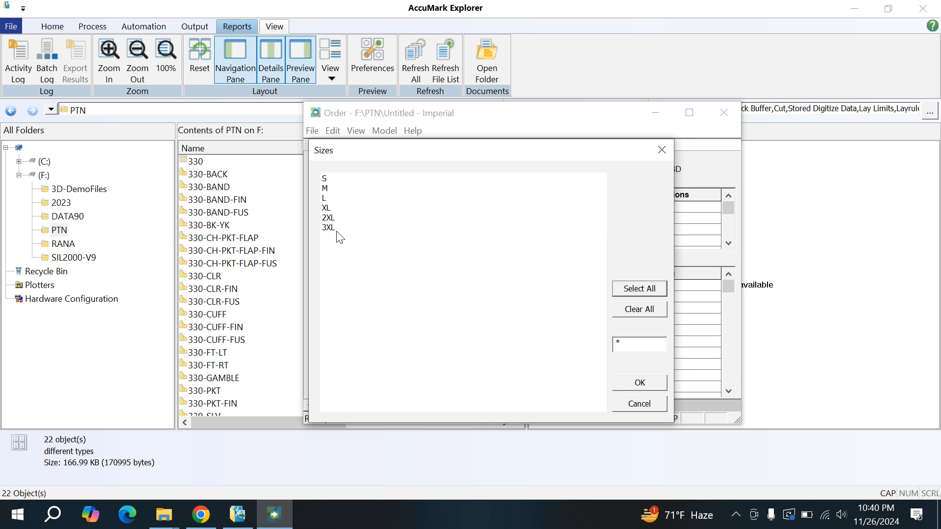
left_click(328, 189)
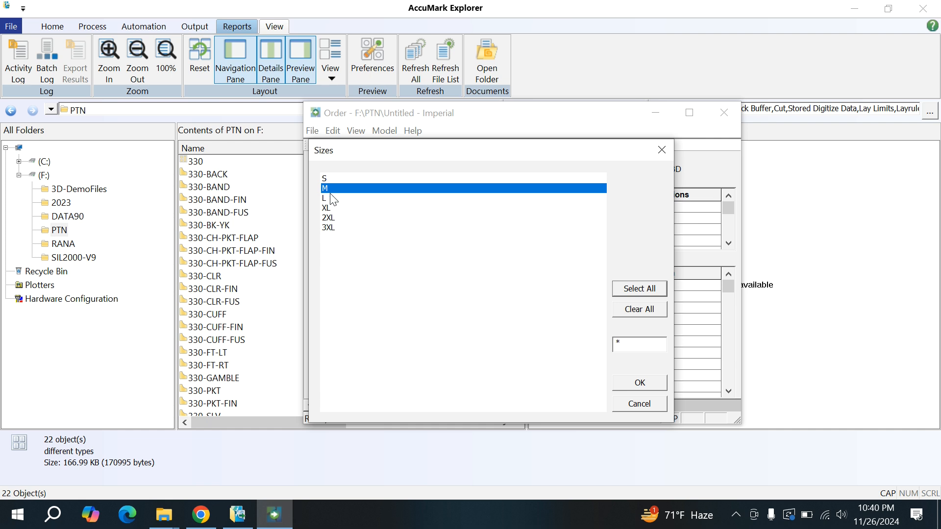
left_click(327, 209)
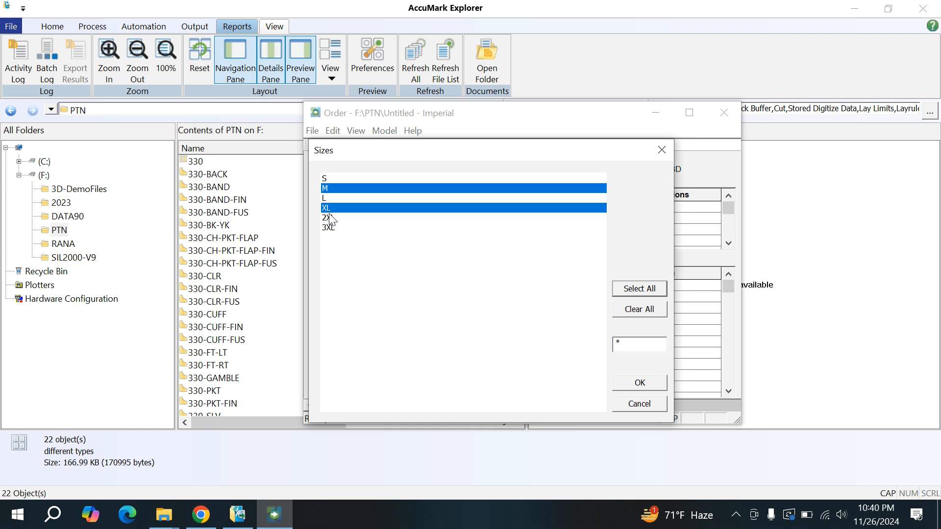
left_click(339, 227)
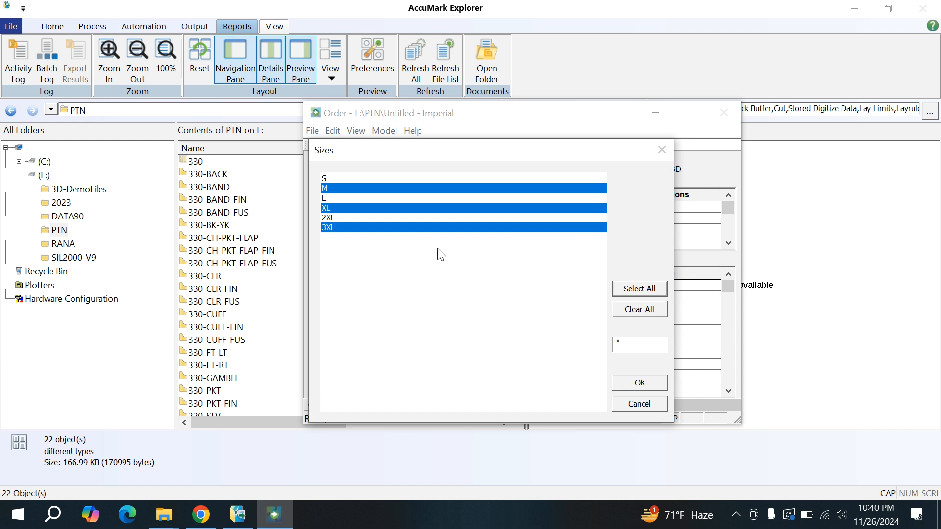
Step: Add all sizes from S to 3XL to the size table of model 330
left_click(641, 289)
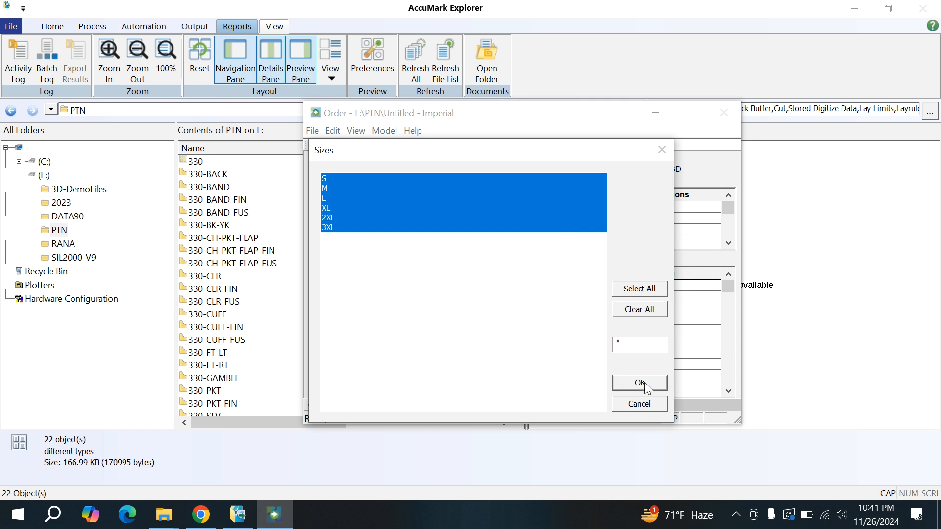
left_click(647, 386)
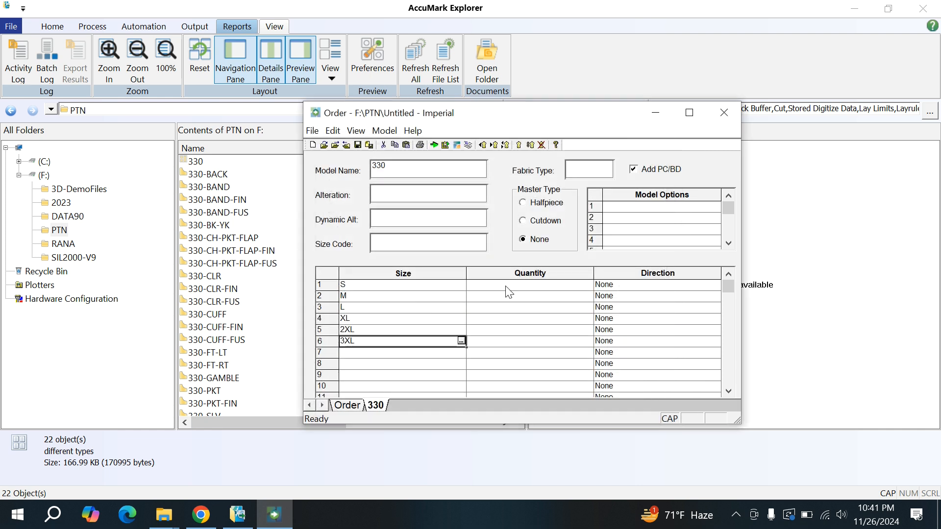
Step: Enter the size quantities: S 1, M 2, L 2, XL 2, 2XL 1 and 3XL 1
left_click(505, 287)
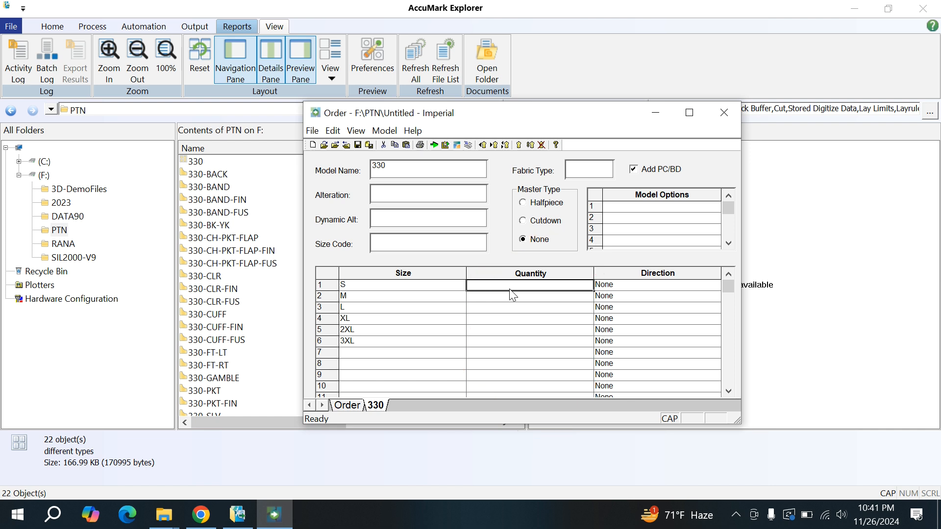
left_click_drag(509, 291, 505, 293)
key("Down")
key("Down")
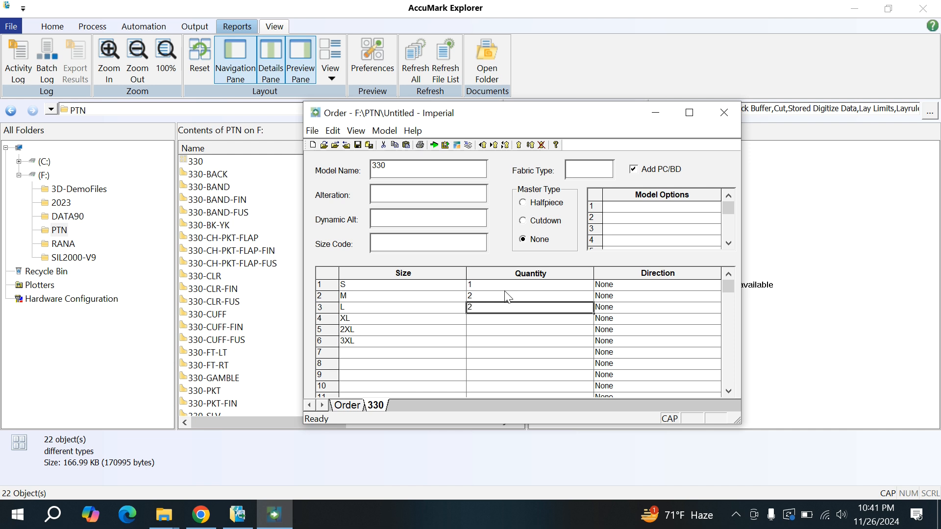
key("Down")
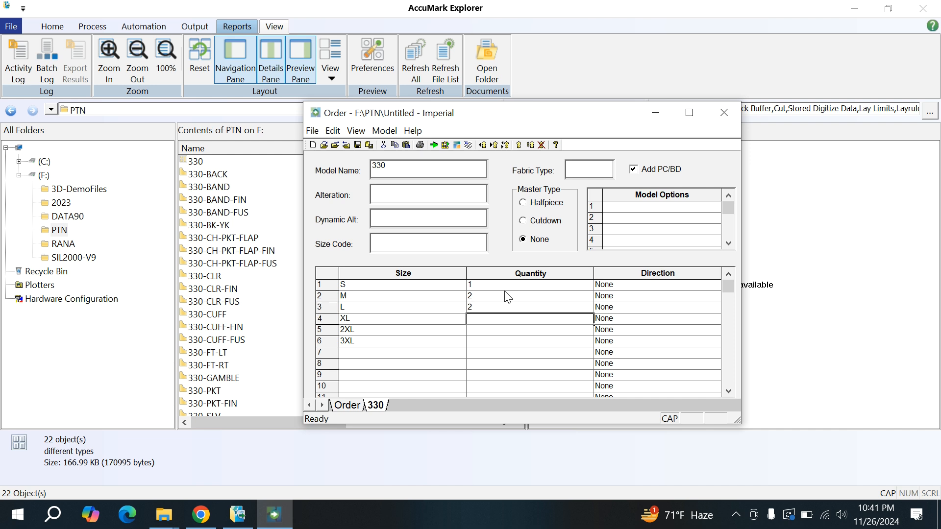
key("Down")
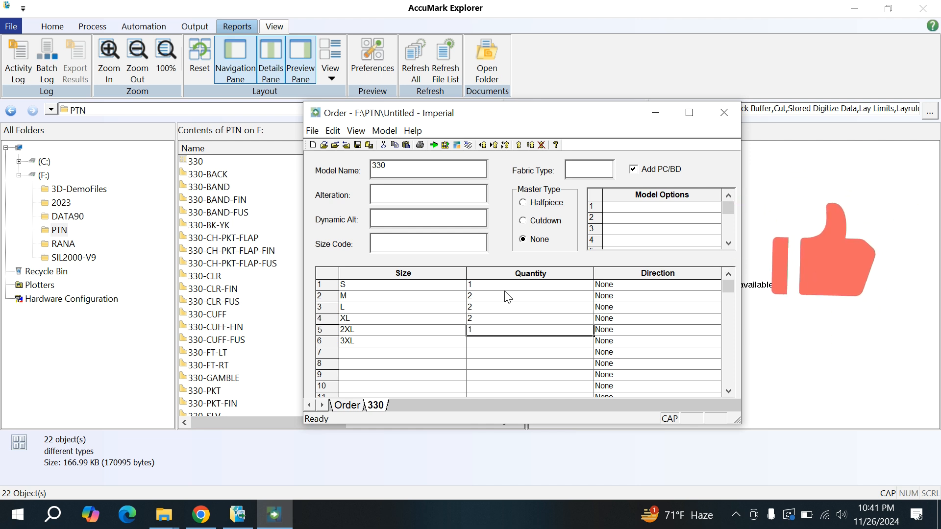
type("1")
key("Down")
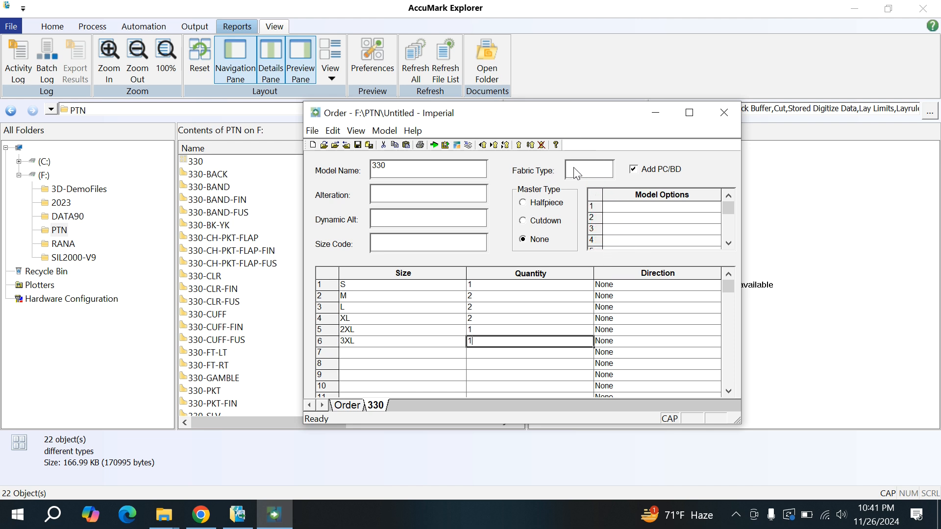
Step: Set the fabric type of model 330 to S from the list of available fabric types
double_click(609, 167)
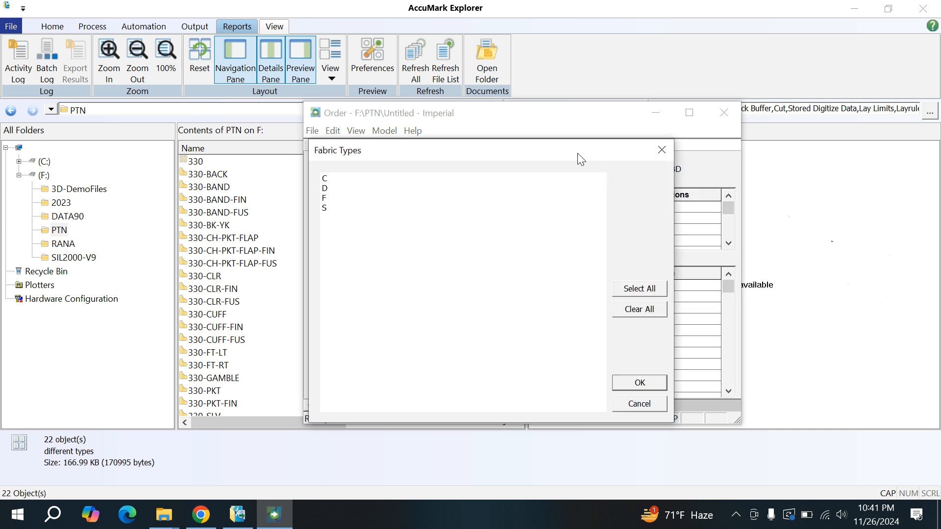
left_click_drag(561, 157, 403, 135)
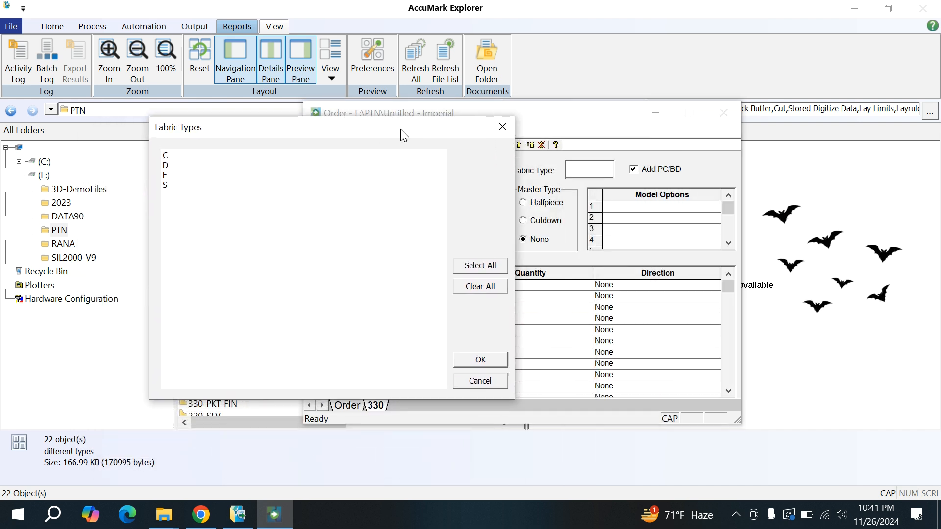
left_click(168, 156)
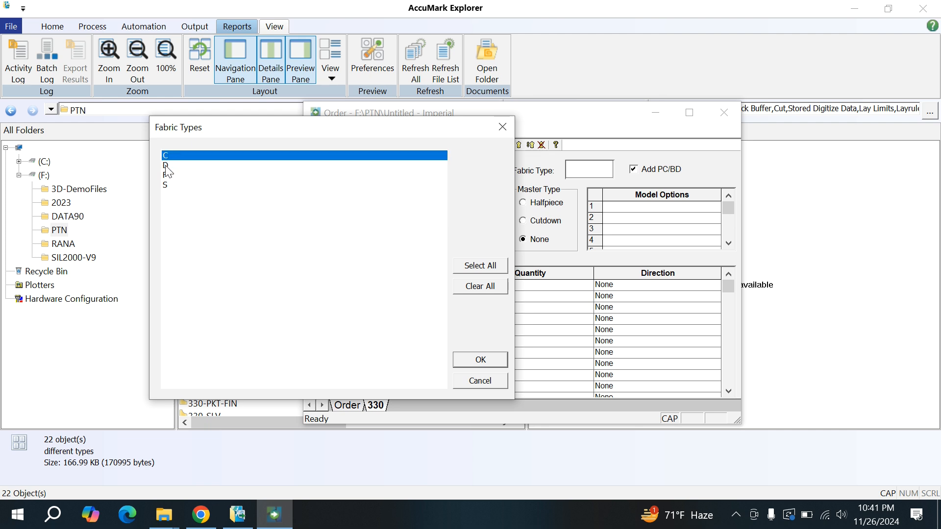
left_click(167, 167)
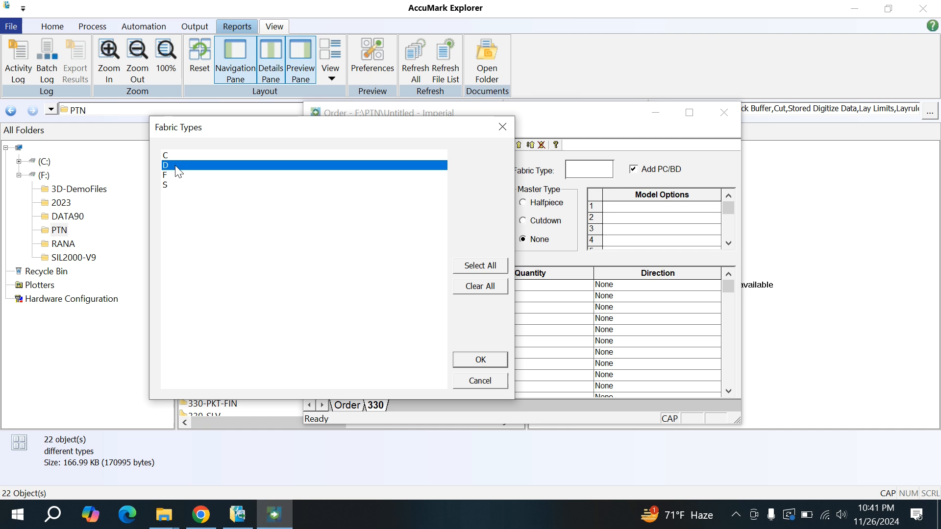
left_click(172, 175)
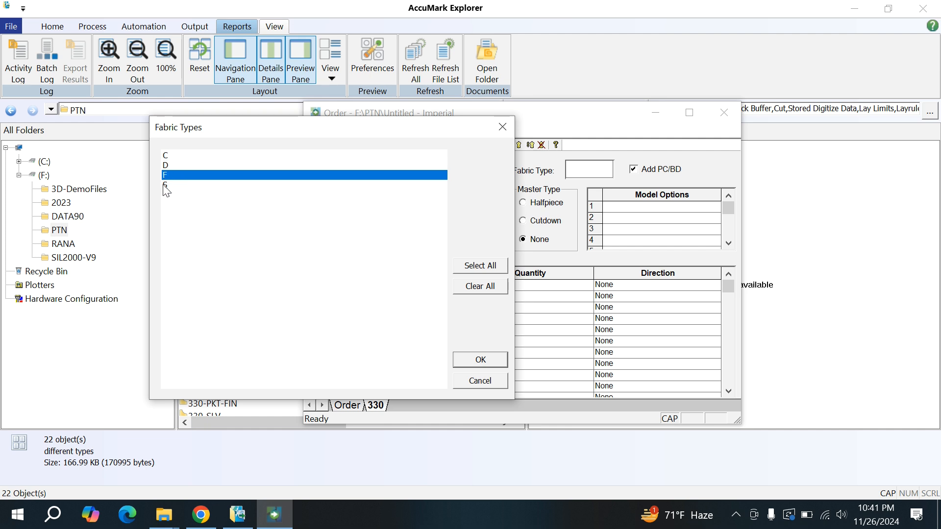
left_click(166, 187)
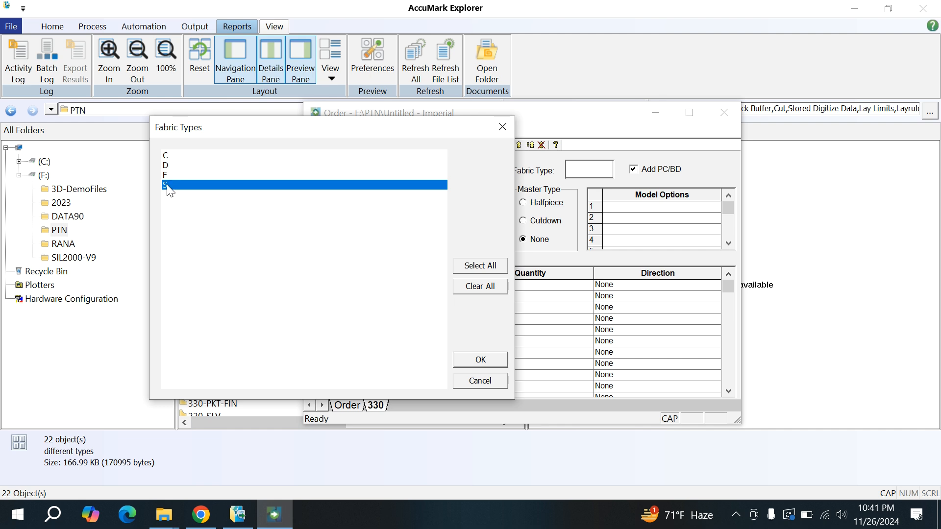
left_click(471, 364)
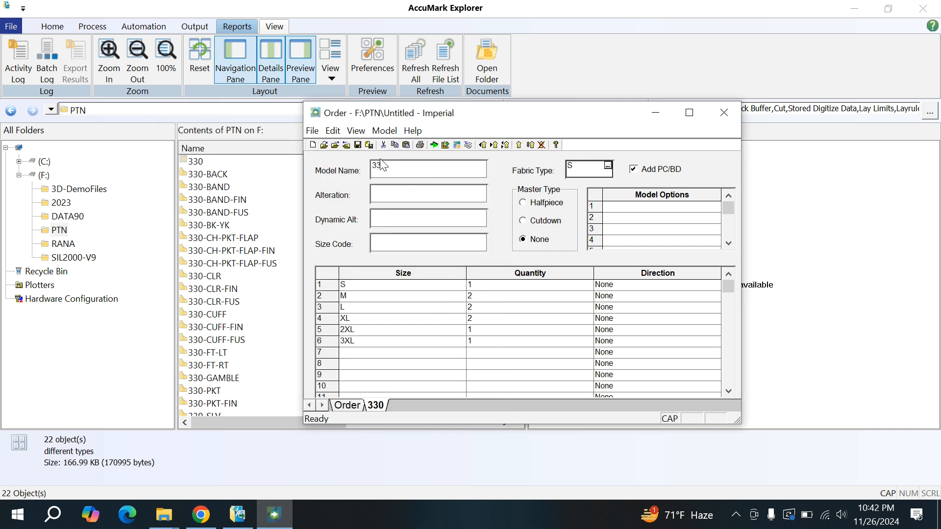
Step: Save the order as 330 and process it into a marker
left_click(358, 146)
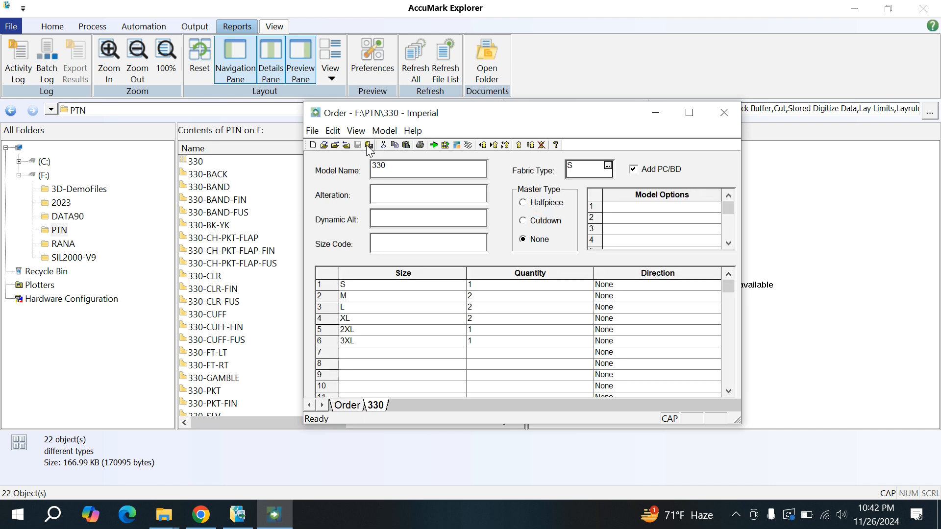
left_click(435, 144)
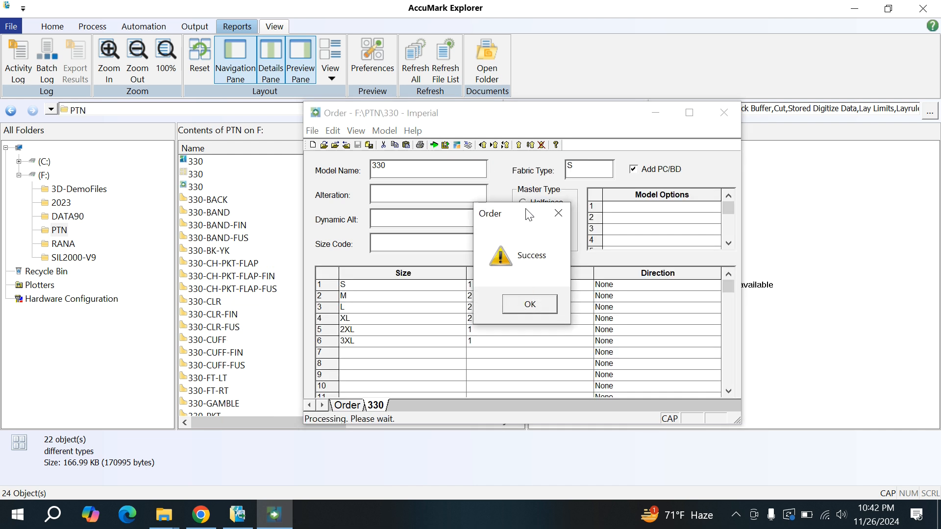
left_click(528, 290)
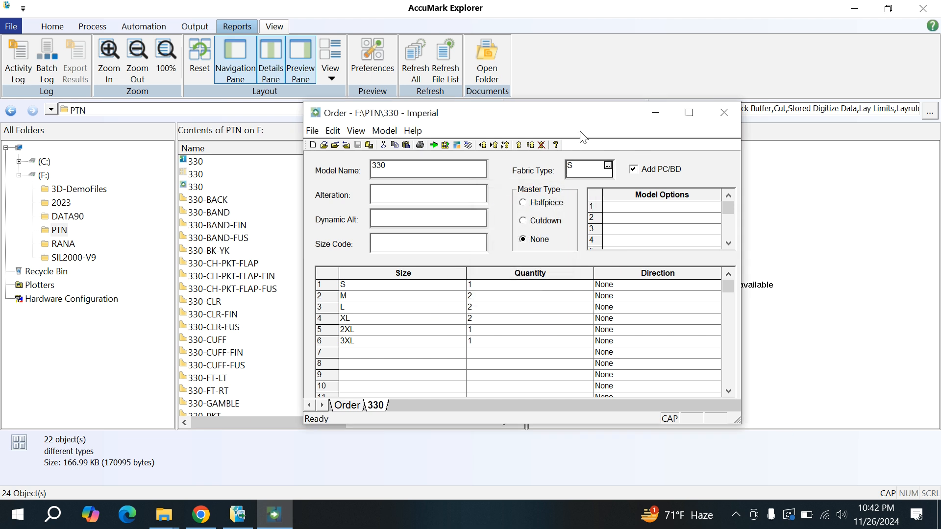
Step: Change the marker name to 330-FUS and set the model's fabric type to D
left_click_drag(579, 122, 606, 125)
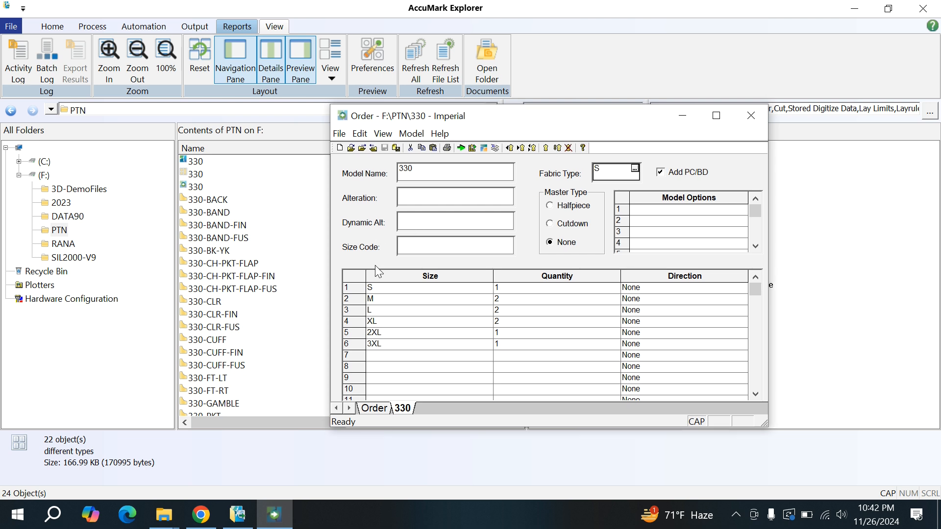
left_click(375, 410)
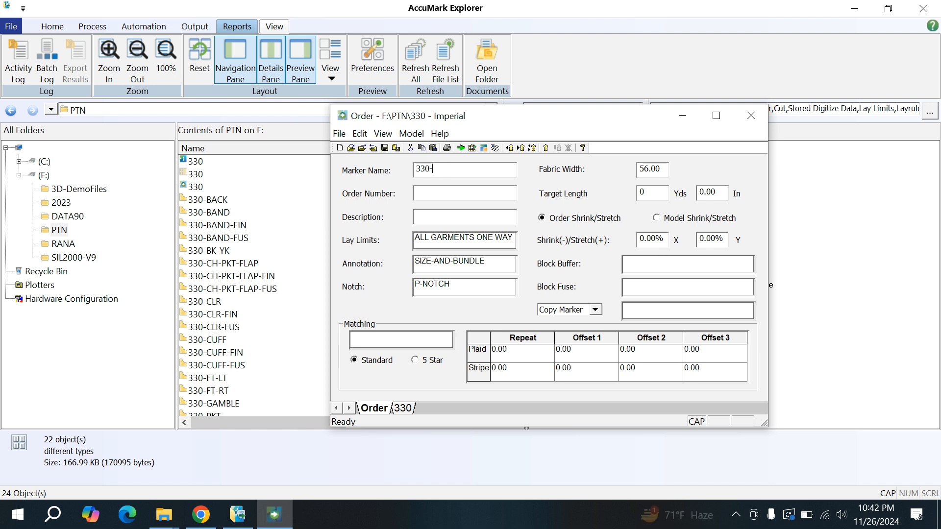
type("-FUS")
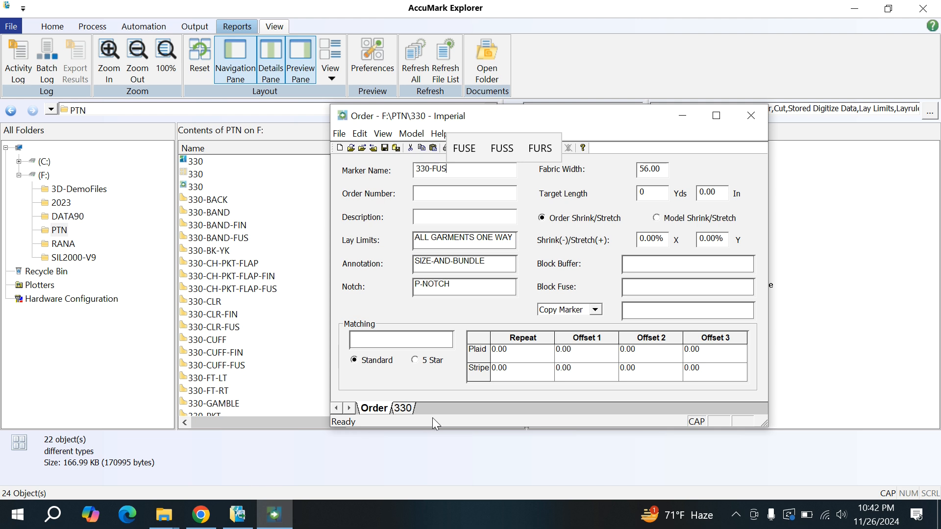
left_click(403, 408)
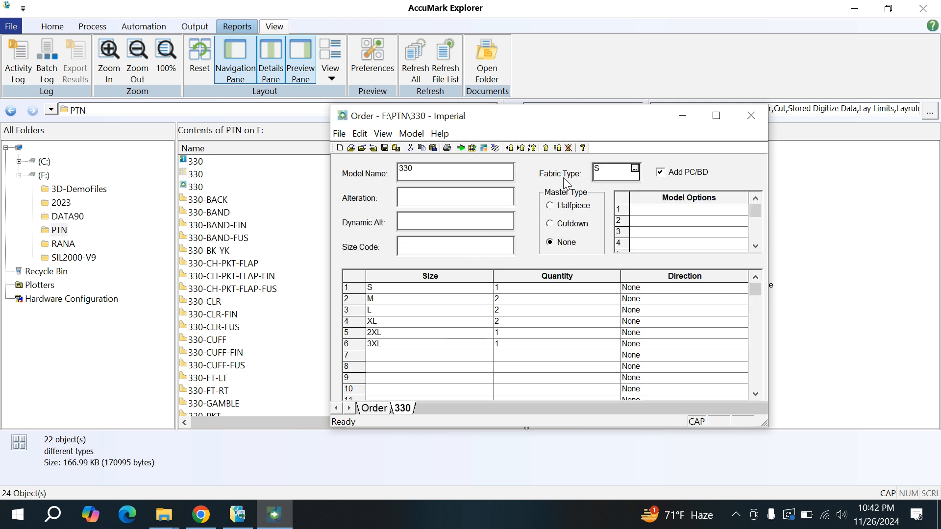
left_click(635, 168)
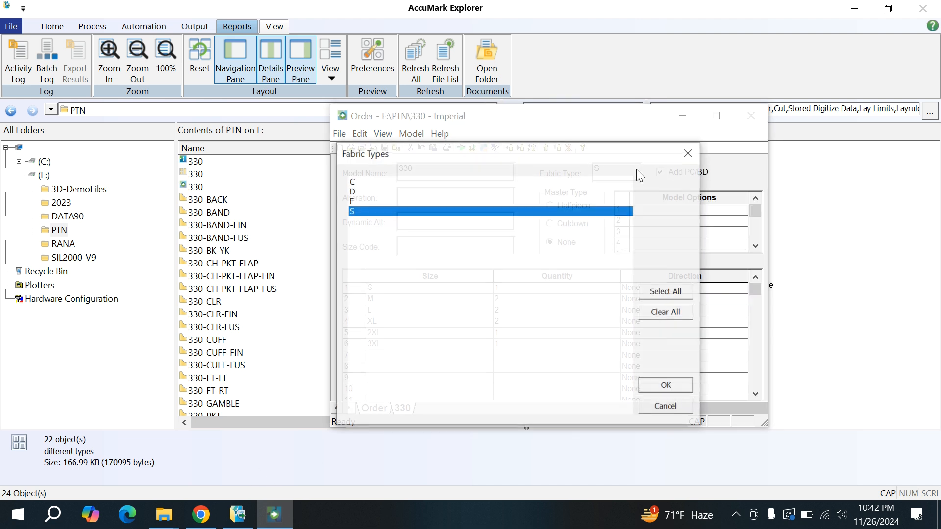
left_click(357, 193)
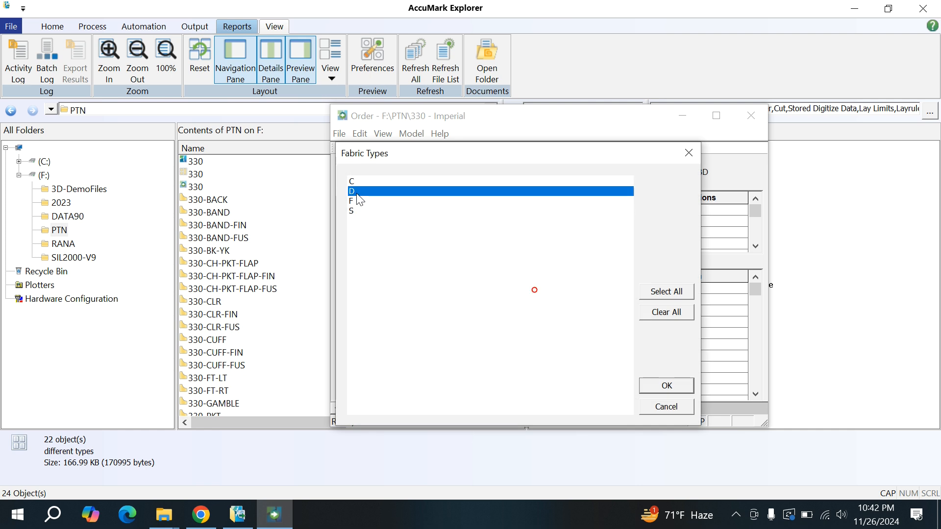
left_click(663, 387)
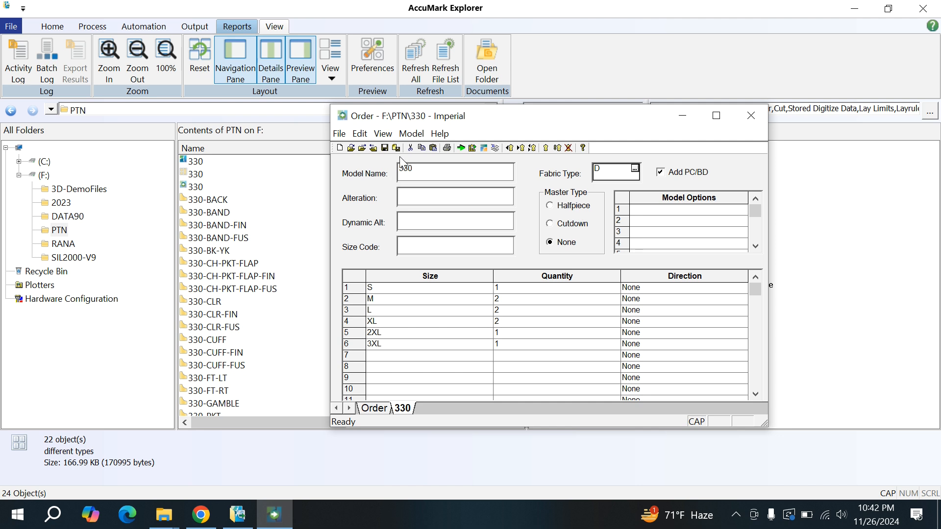
Step: Save the order as 330-FUS and process it into a marker
left_click(386, 148)
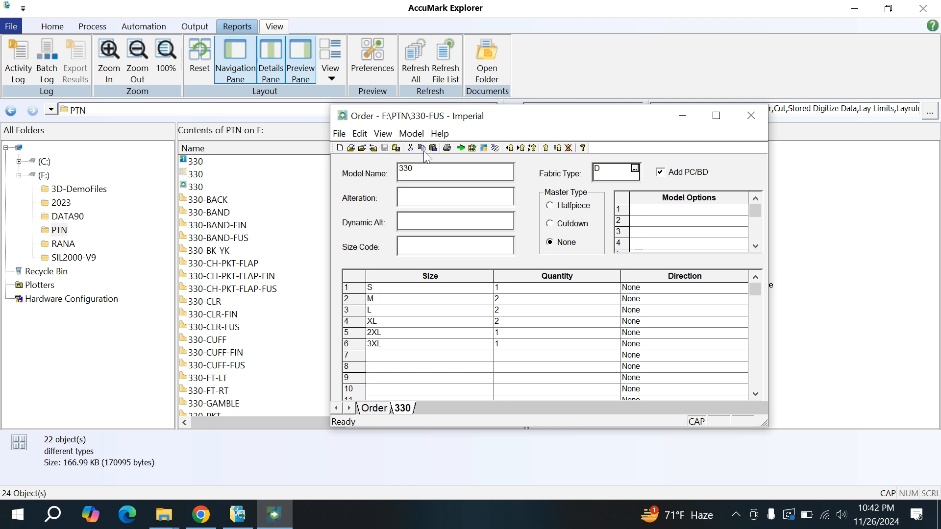
left_click(461, 148)
left_click(573, 308)
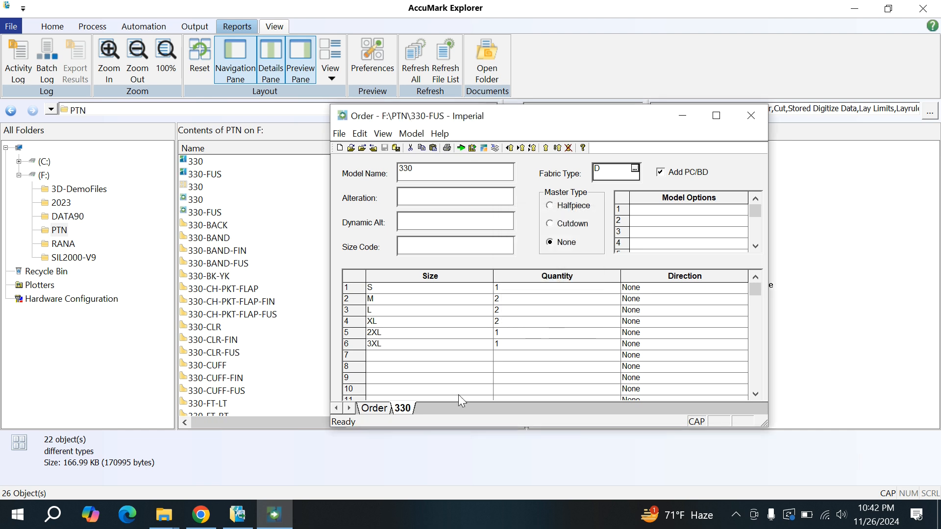
Step: Change the marker name to 330-CON and set the model's fabric type to C
left_click(383, 409)
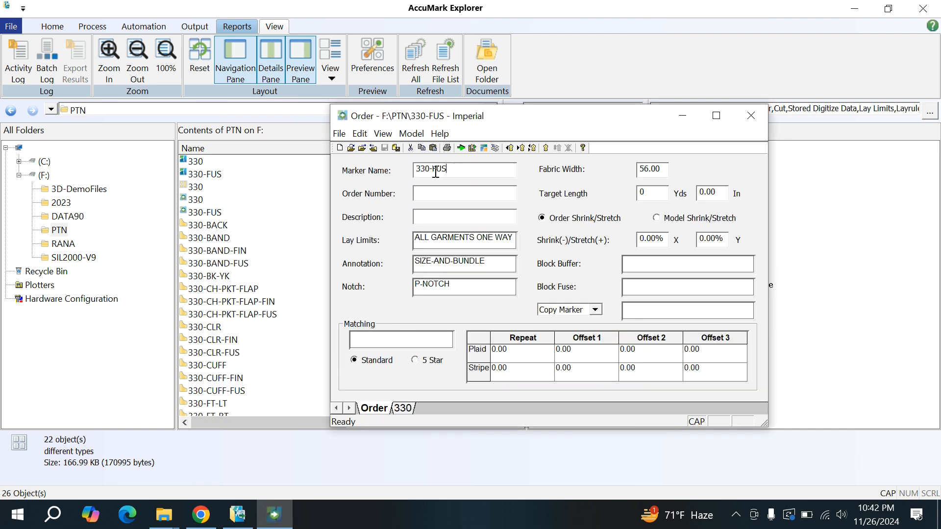
left_click_drag(453, 169, 434, 173)
type("CON")
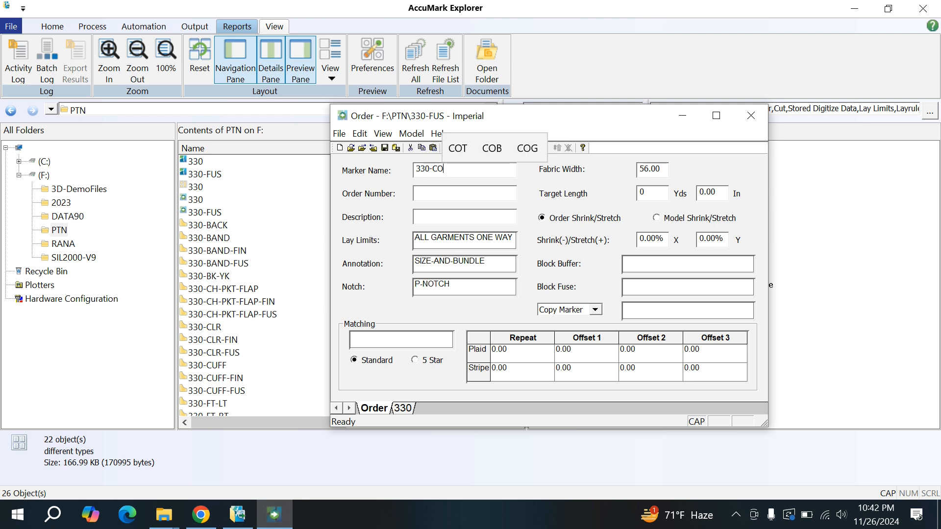
left_click(403, 408)
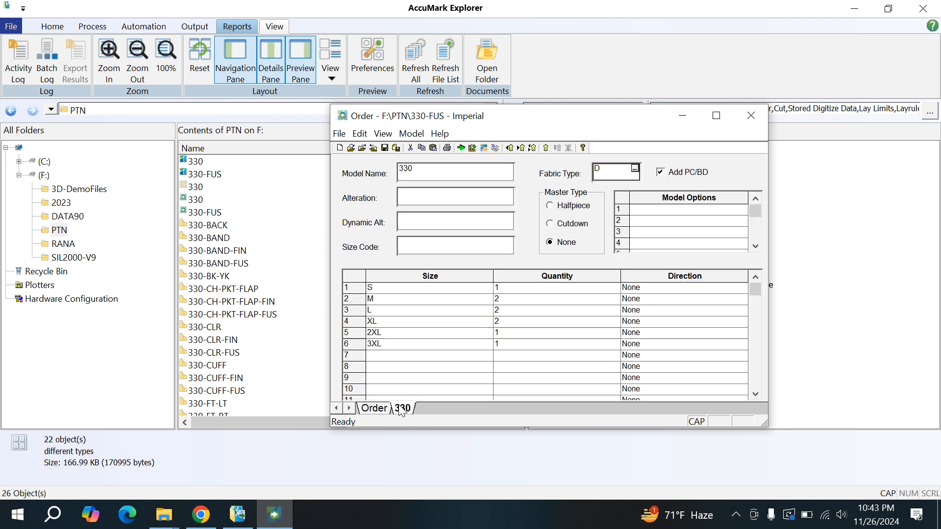
left_click(635, 168)
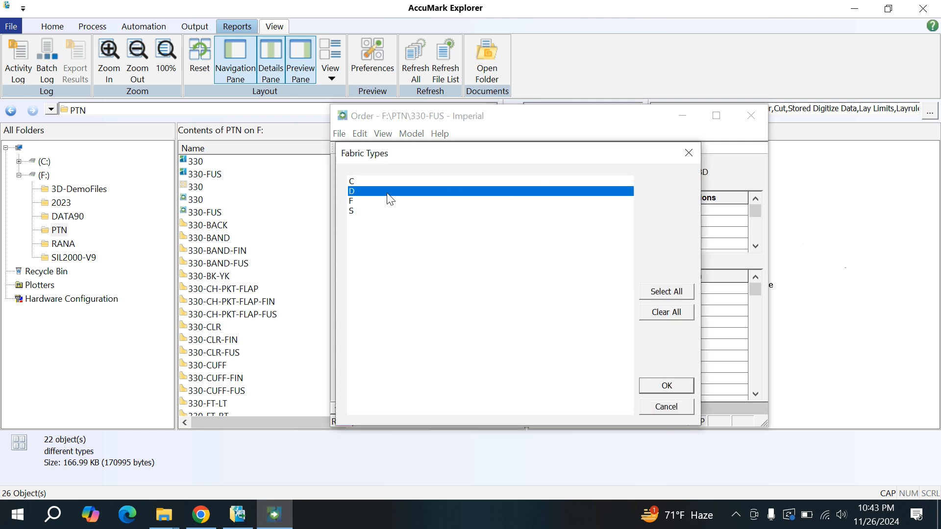
left_click(354, 182)
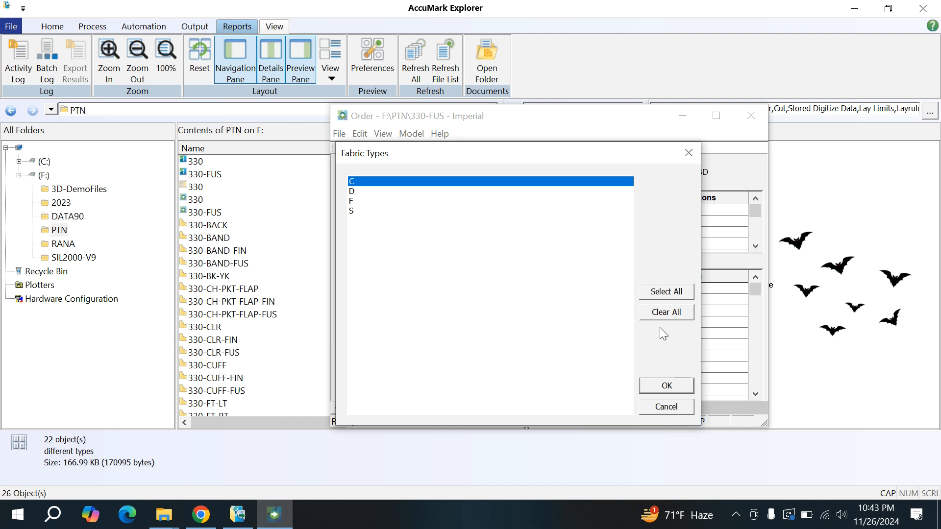
left_click(681, 385)
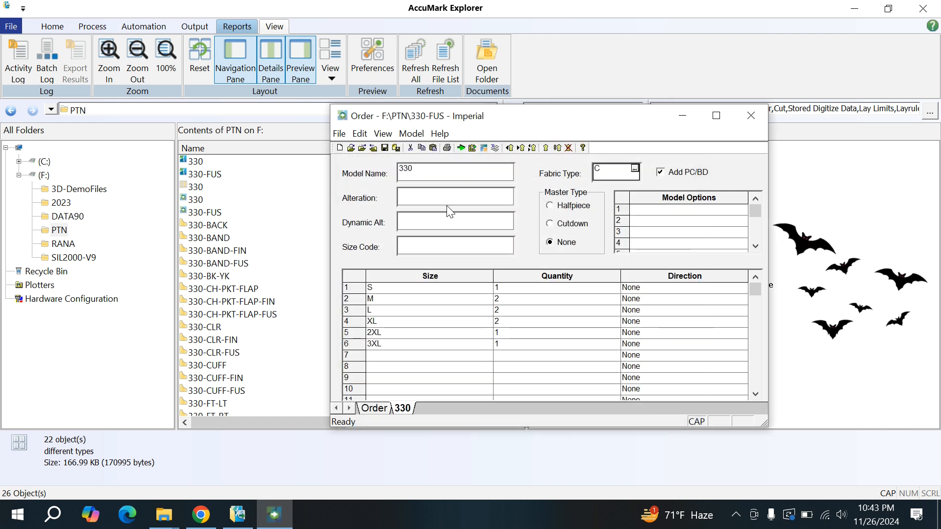
Step: Save the order as 330-CON and process it into a marker
left_click(386, 148)
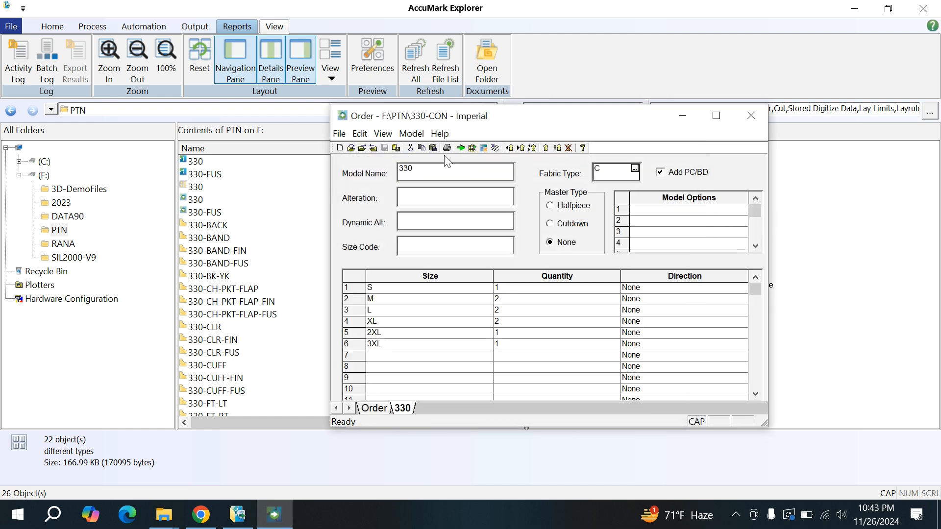
left_click(461, 148)
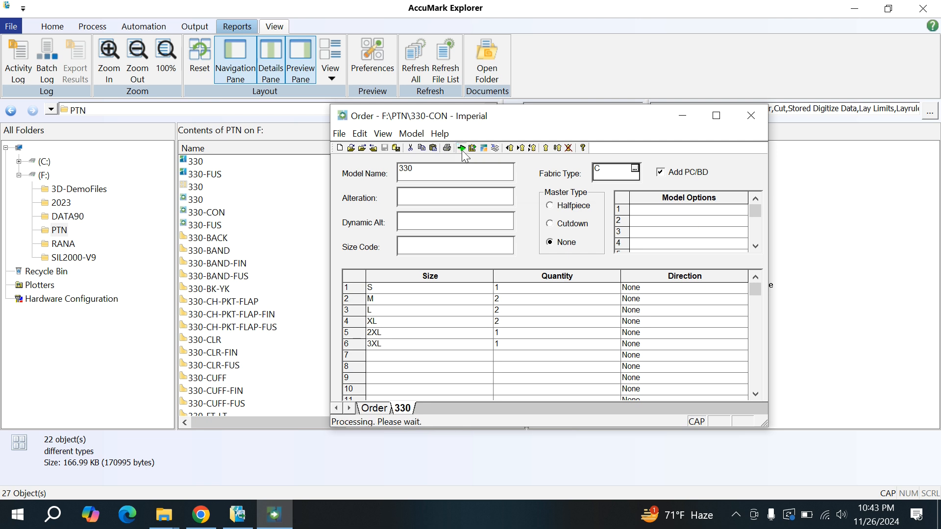
left_click(557, 307)
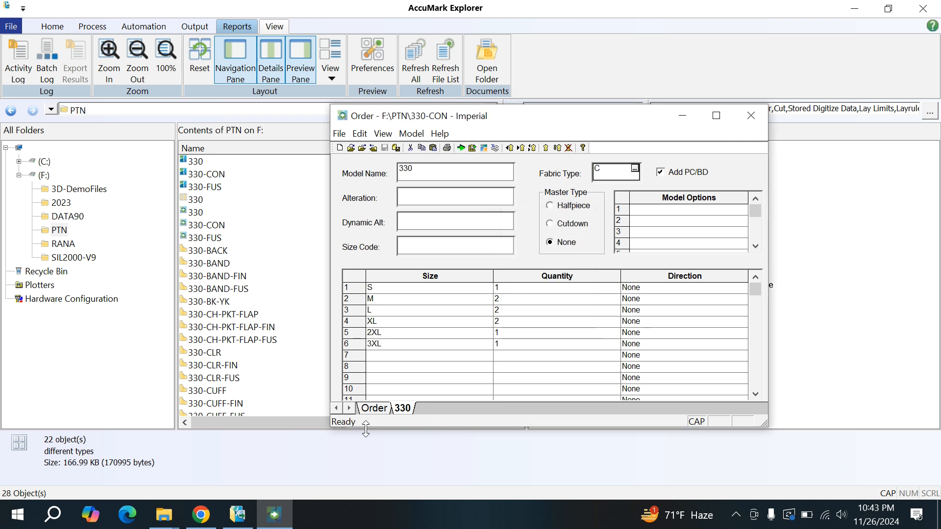
Step: Change the marker name to 330-FIN and set the model's fabric type to F
left_click(375, 409)
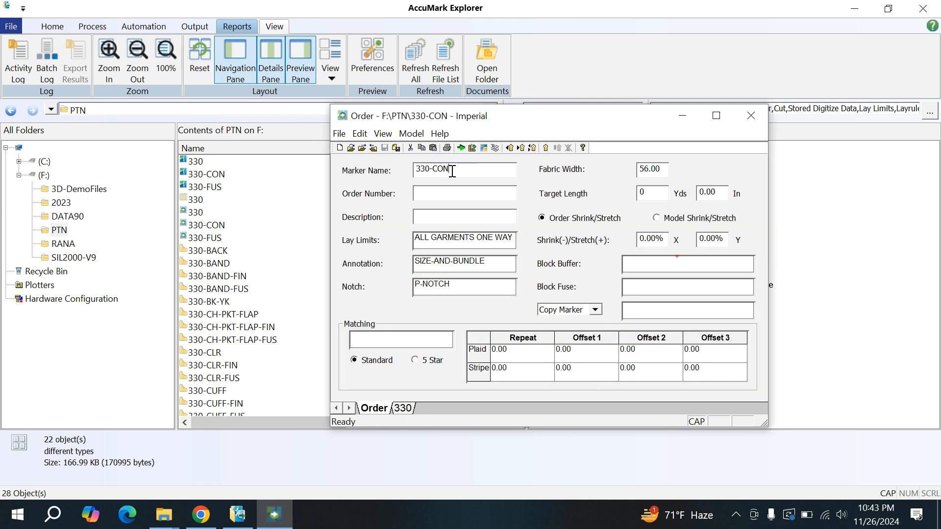
left_click_drag(452, 171, 439, 174)
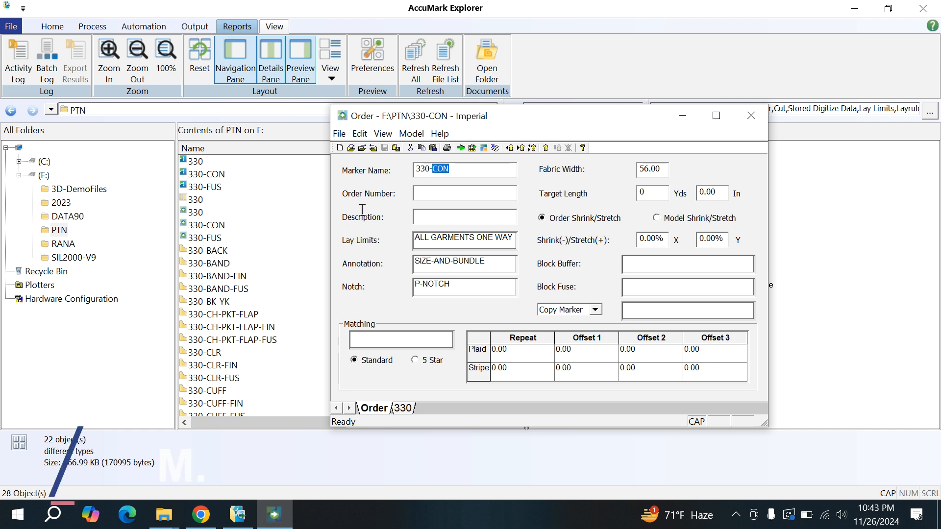
type("FU")
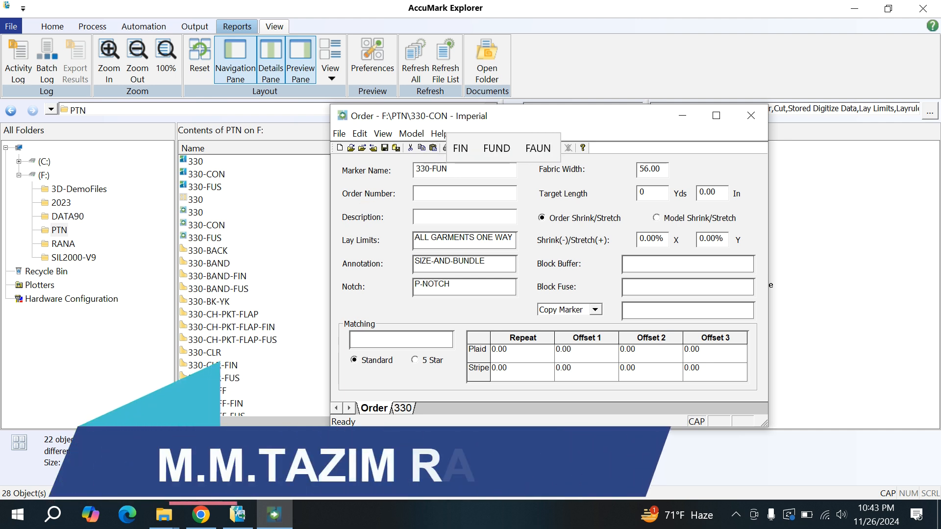
key("BackSpace")
type("IN")
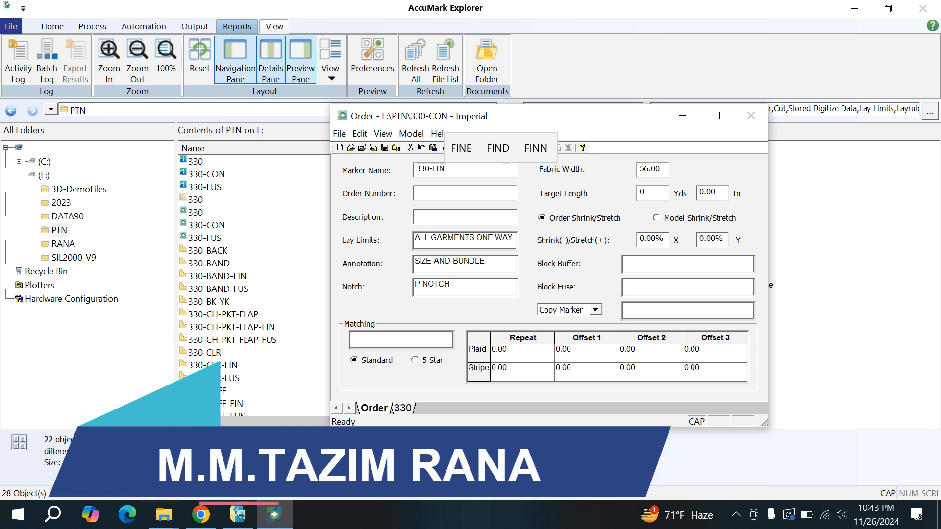
left_click(402, 408)
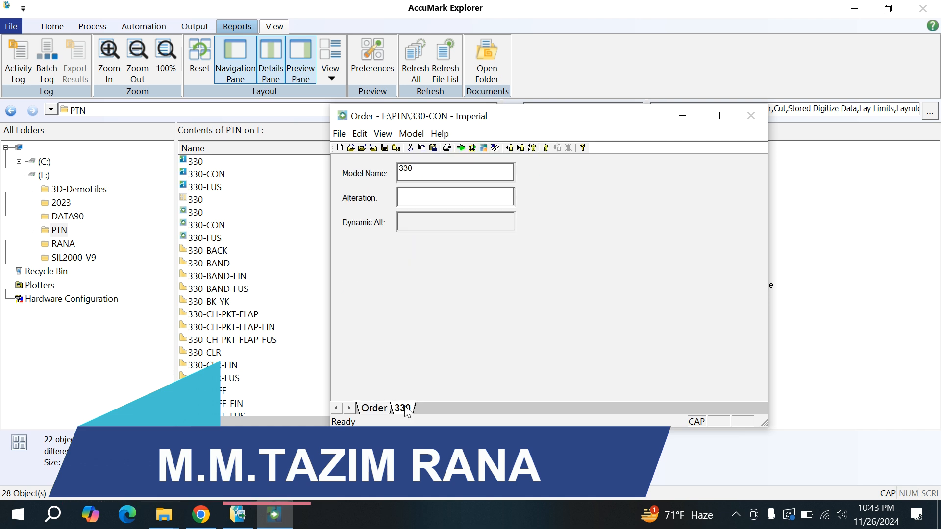
left_click(634, 168)
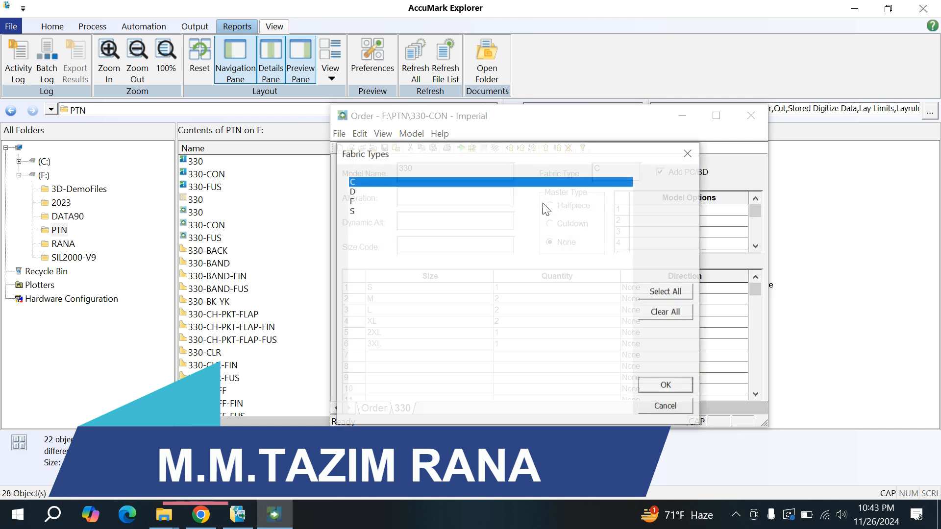
left_click(351, 202)
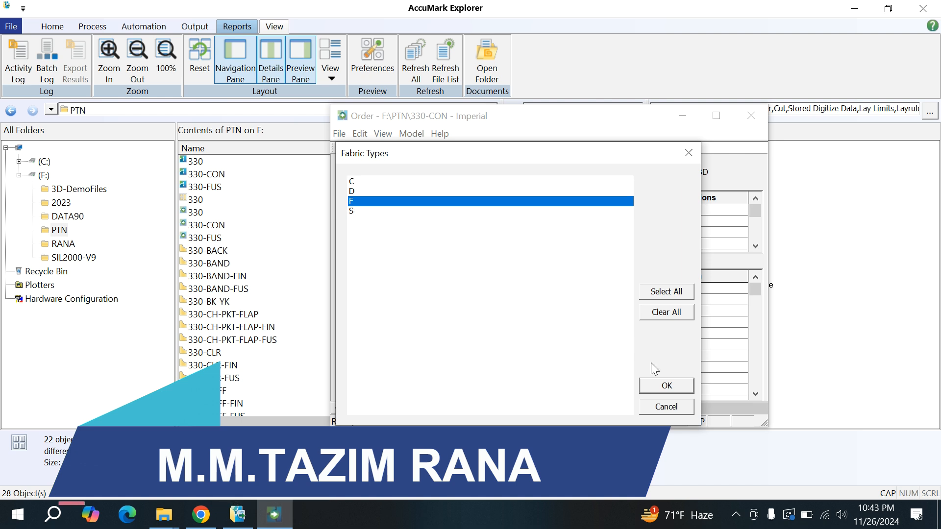
left_click(659, 386)
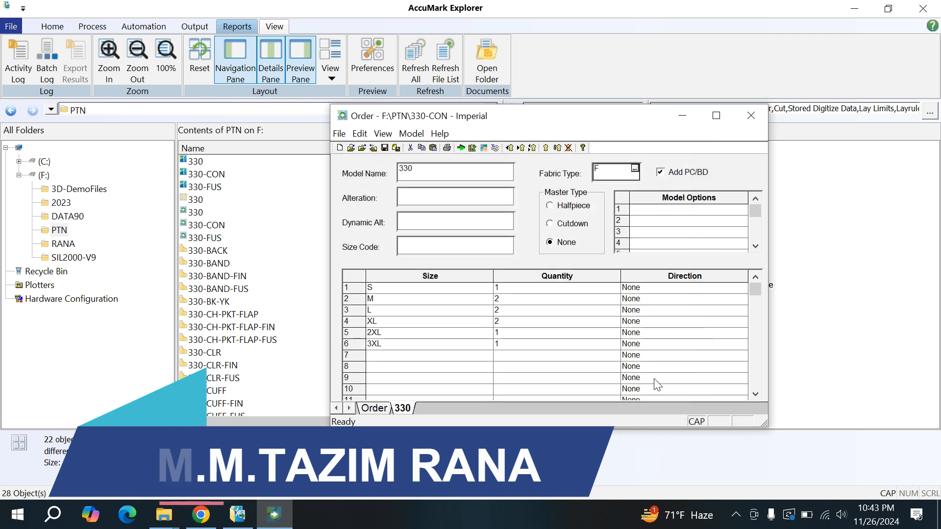
Step: Save the order as 330-FIN, process it into a marker and close the order editor
left_click(385, 148)
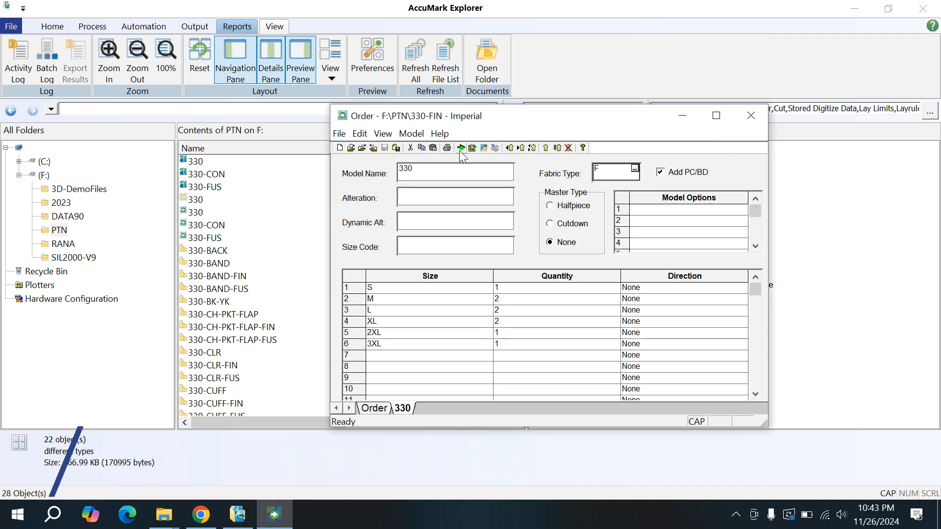
left_click(461, 148)
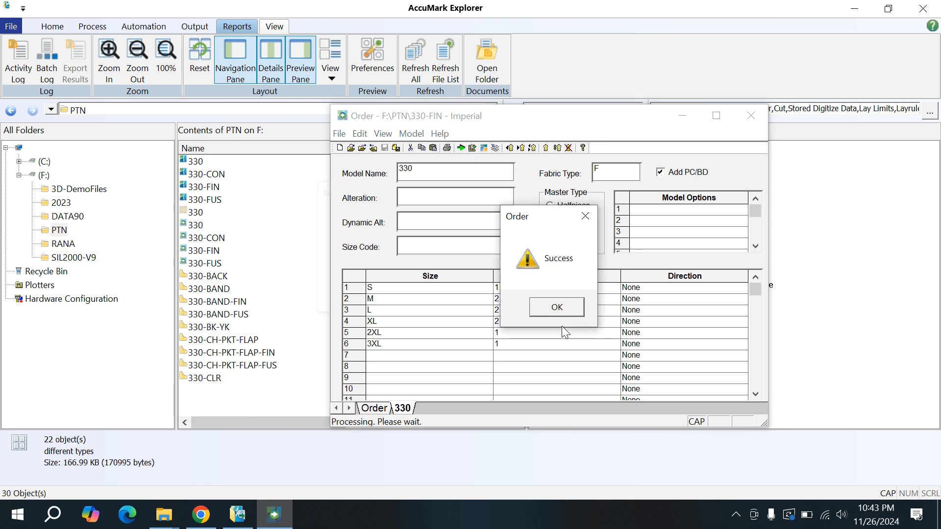
left_click(559, 307)
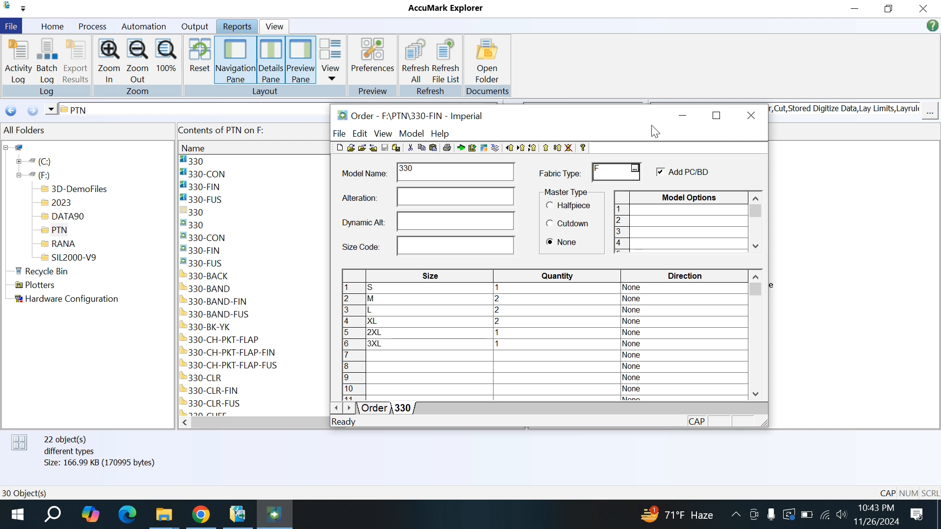
left_click(751, 116)
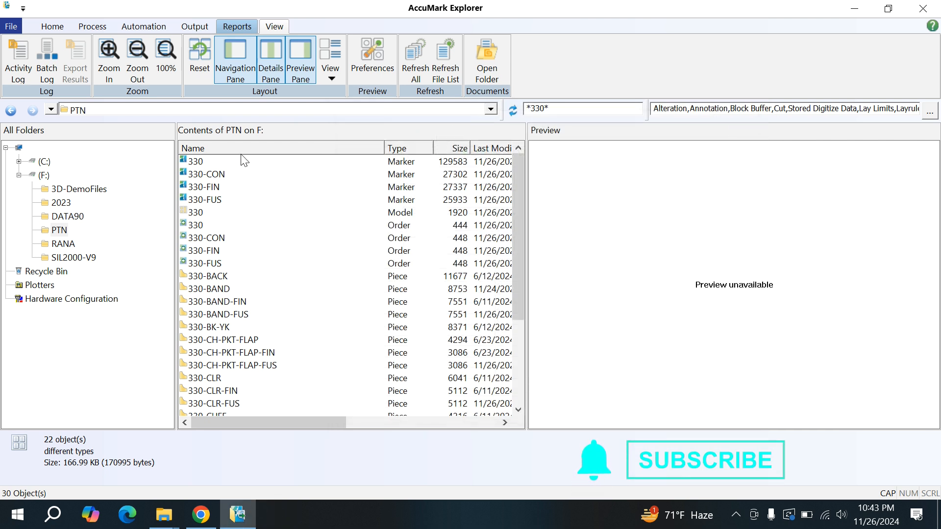
Step: Preview the four 330 markers in the PTN folder and open marker 330 in a maximized Marker Making window
left_click(198, 162)
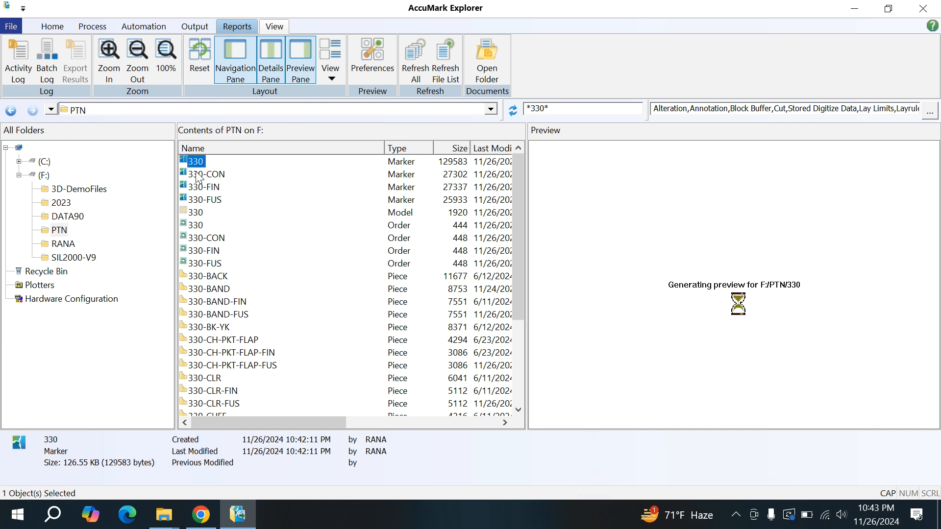
left_click(203, 178)
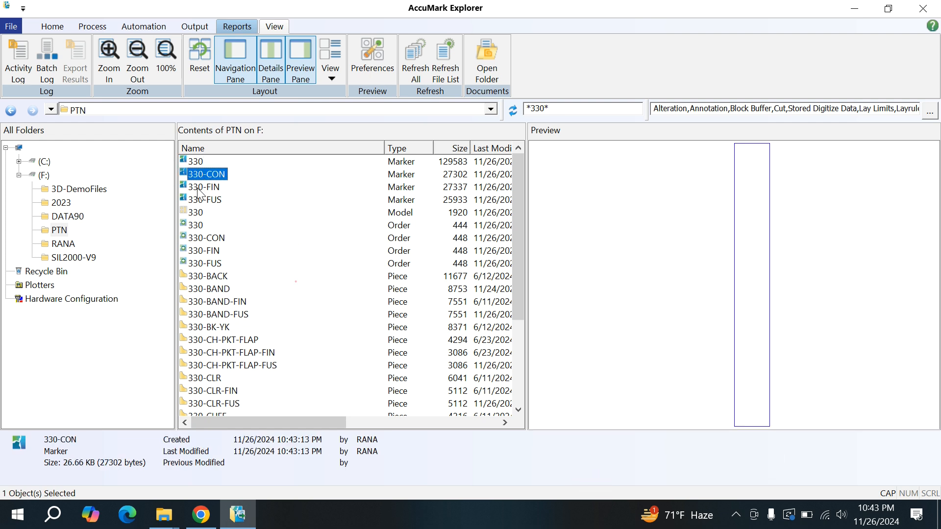
left_click(199, 190)
left_click(206, 201)
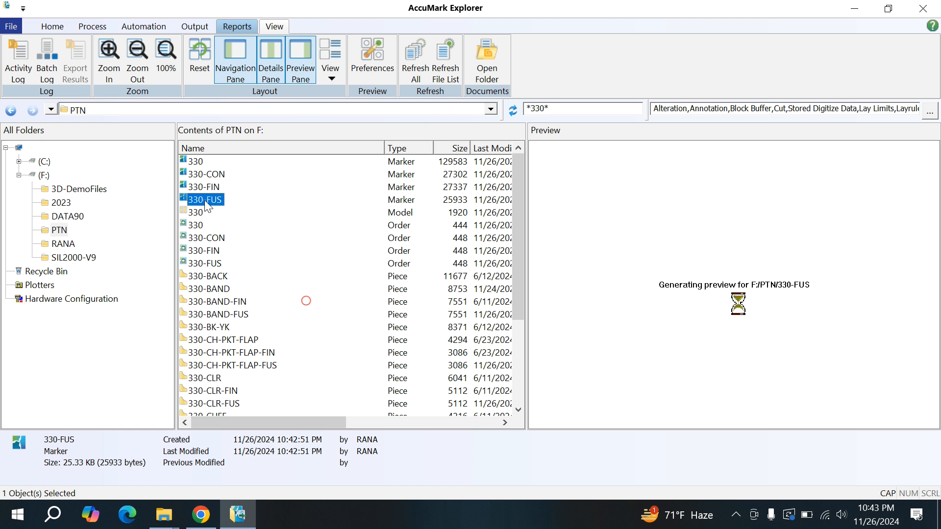
left_click(205, 164)
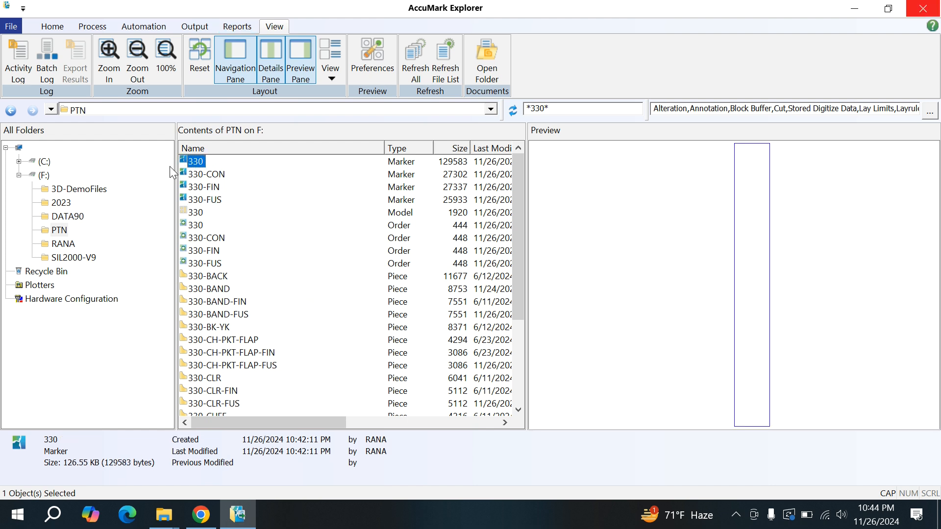
right_click(198, 163)
mouse_move(211, 170)
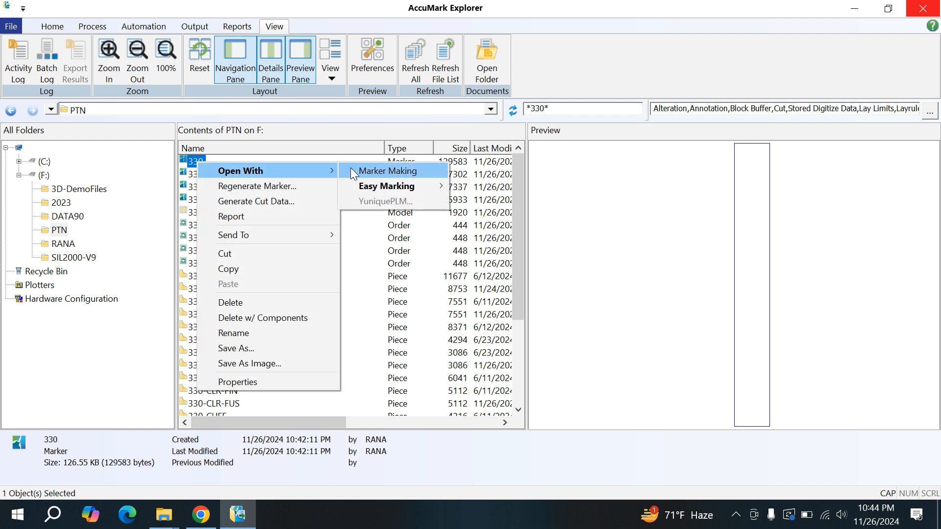
left_click(396, 173)
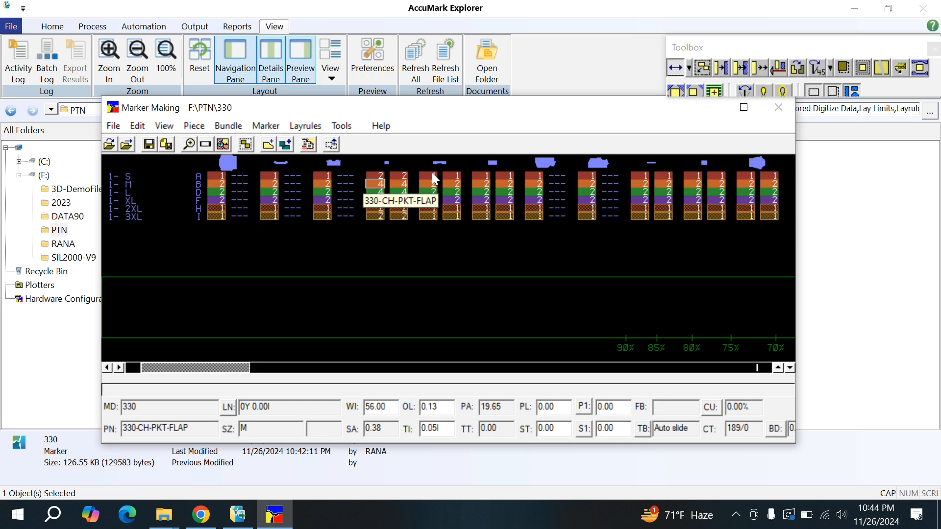
left_click(745, 107)
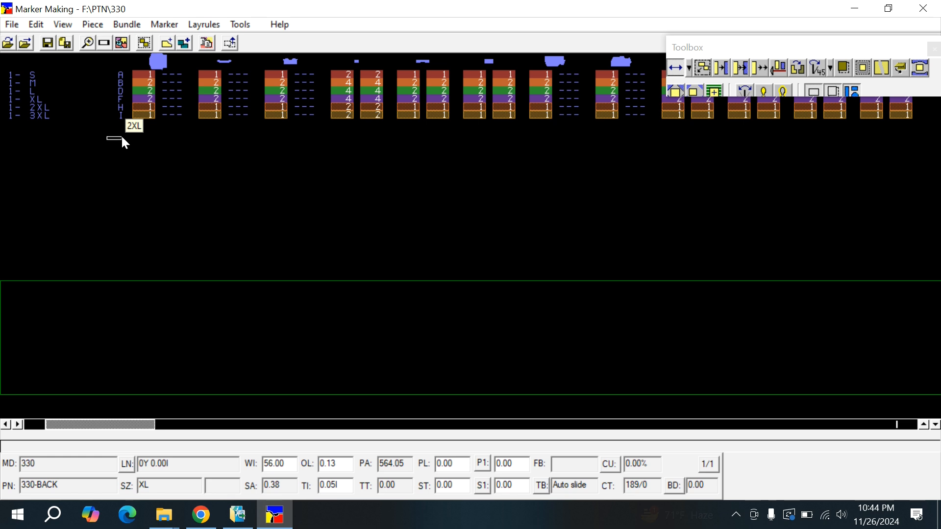
Step: Place all pieces of sizes 3XL, 2XL and XL one size after another in the marker area
mouse_move(168, 132)
left_mouse_down()
mouse_move(567, 141)
mouse_move(936, 126)
mouse_move(926, 113)
left_mouse_up()
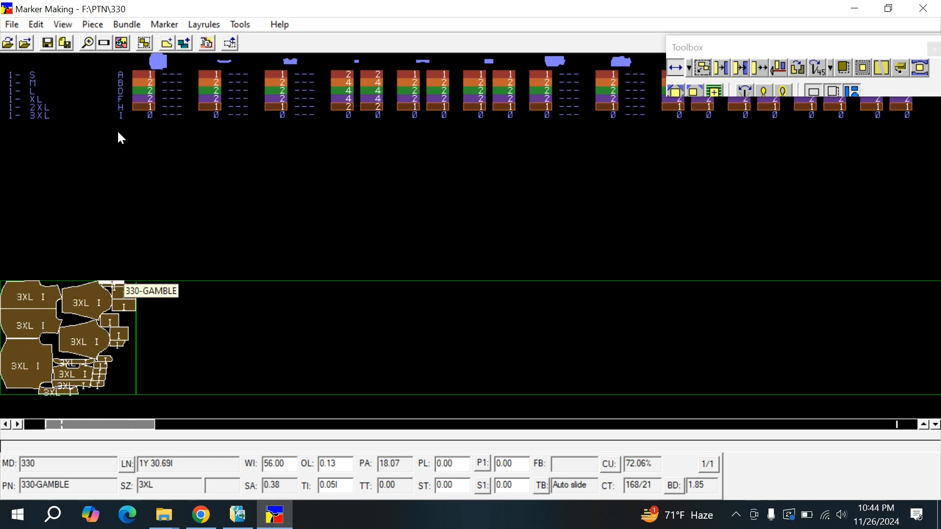
left_click_drag(105, 136, 913, 111)
left_click(232, 343)
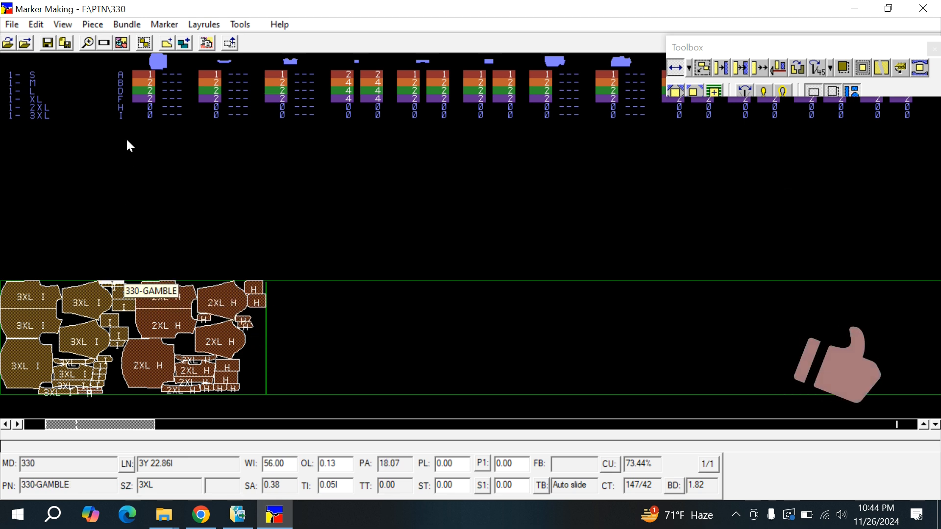
left_click_drag(109, 146, 930, 95)
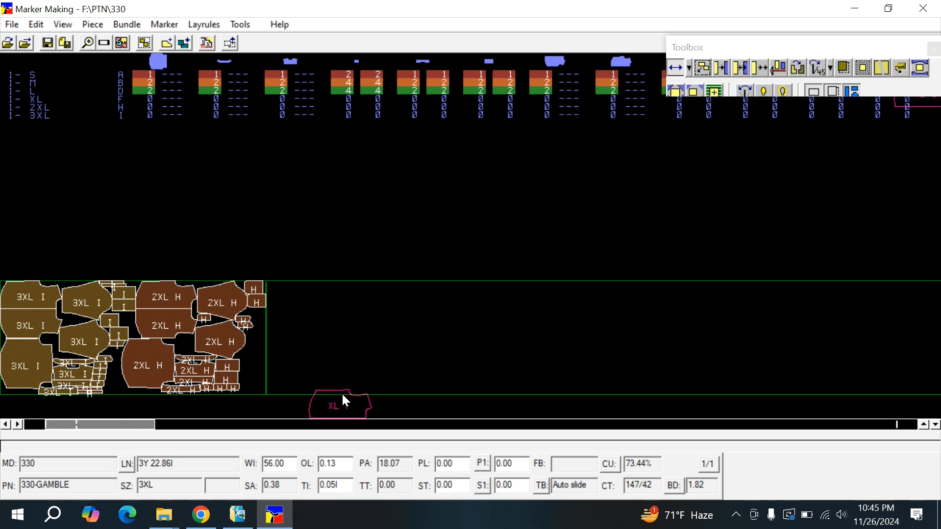
left_click(289, 391)
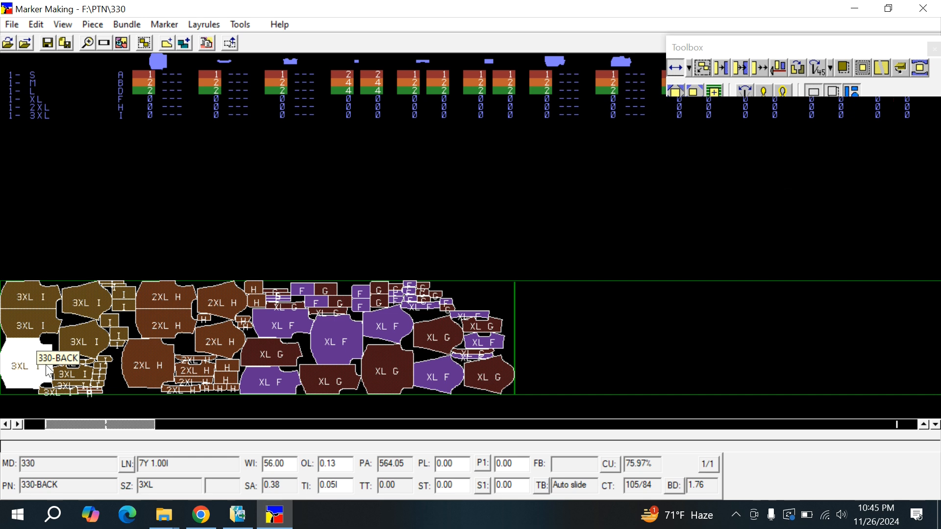
Step: Move the two XL back yoke pieces (330-BK-YK) near the end of the layout to the marker's upper edge
left_click(466, 315)
left_click_drag(478, 295, 376, 289)
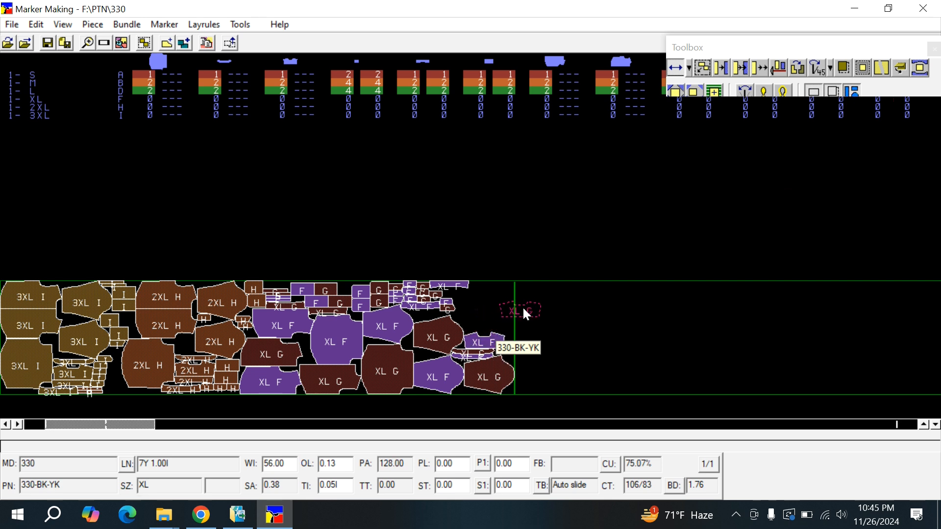
left_click(527, 309)
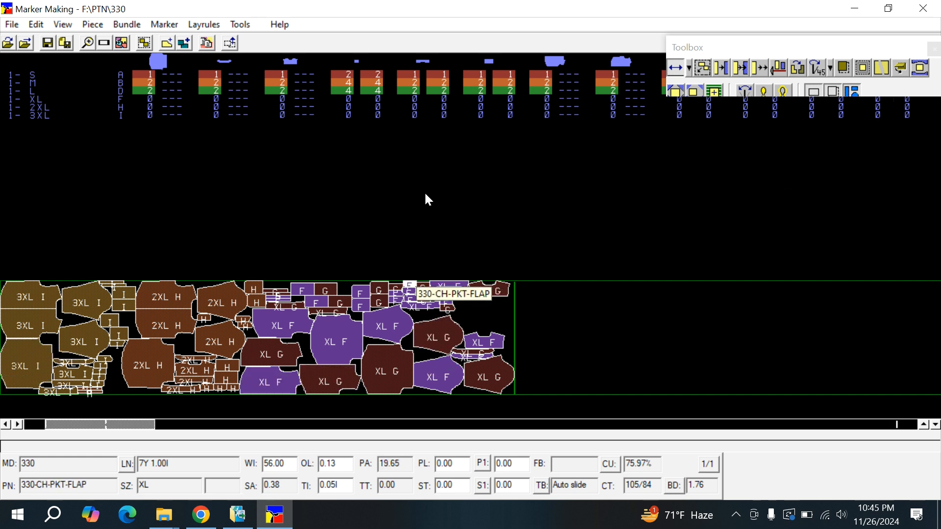
Step: Place all size L pieces after the XL pieces and move the two 3XL front pieces to the end of the marker
left_click_drag(235, 108, 919, 86)
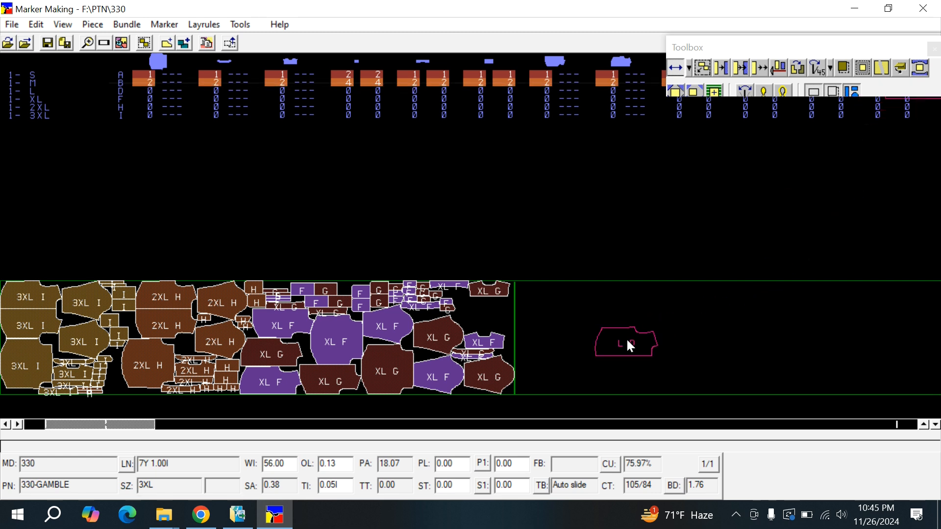
left_click(551, 390)
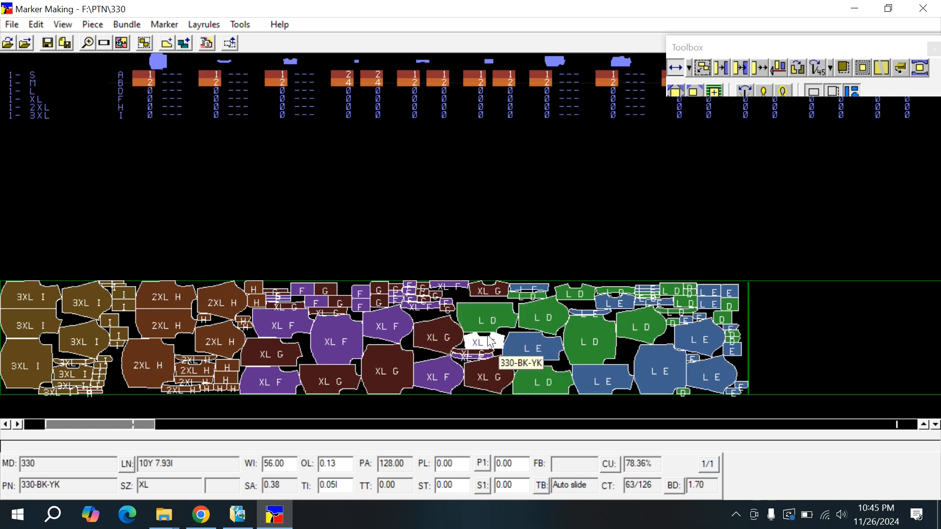
left_click(23, 299)
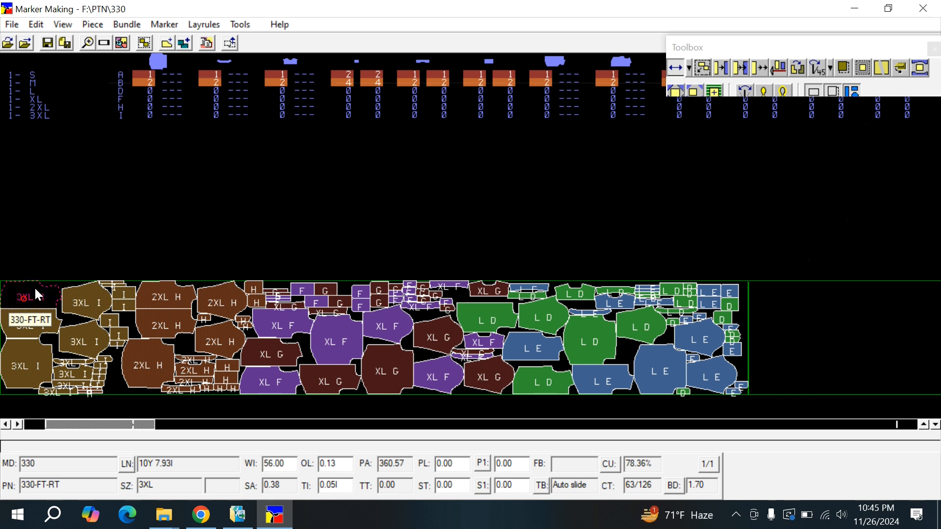
left_click(804, 324)
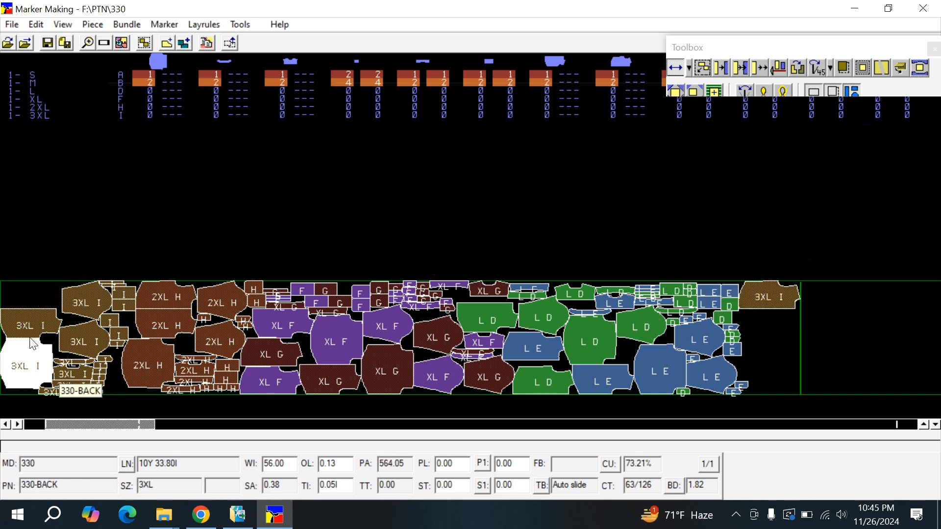
left_click(23, 325)
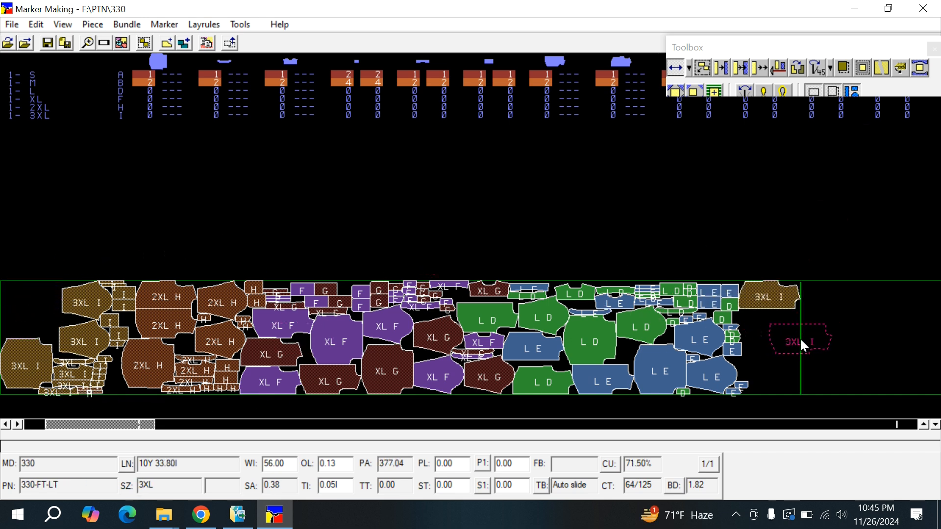
left_click(833, 343)
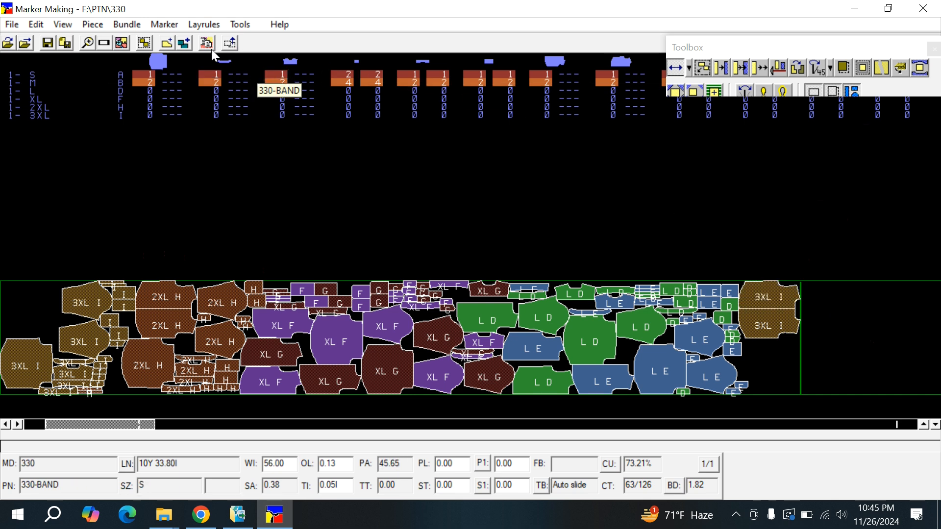
Step: Open the toolbar customization and add the Split Marker command to the current toolbar
left_click(145, 43)
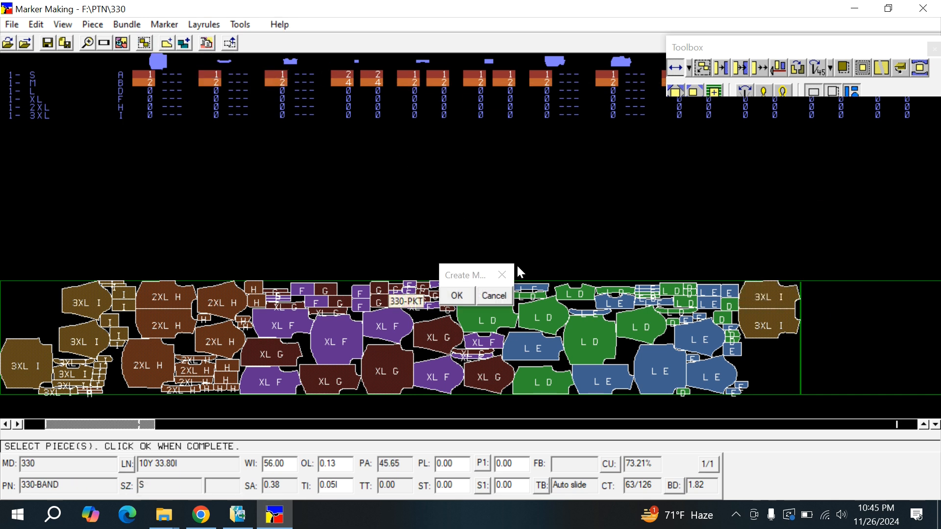
left_click(496, 295)
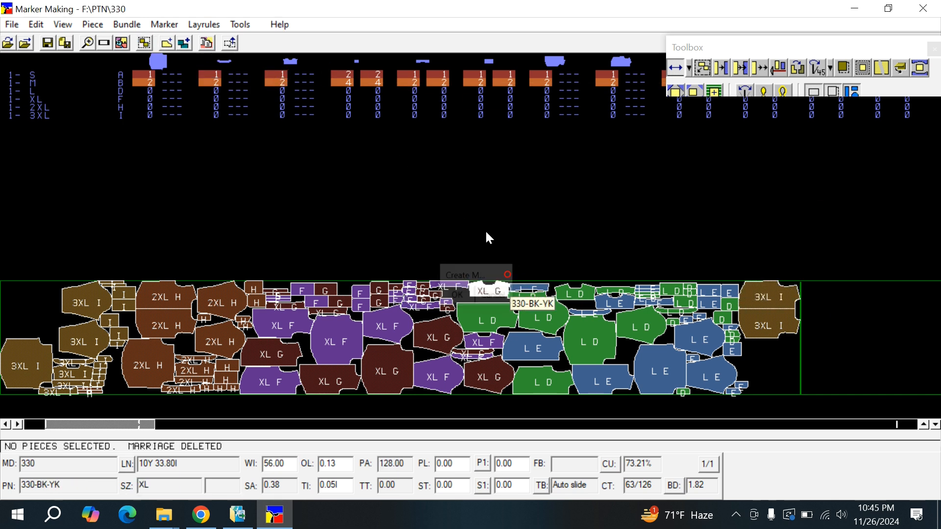
double_click(297, 45)
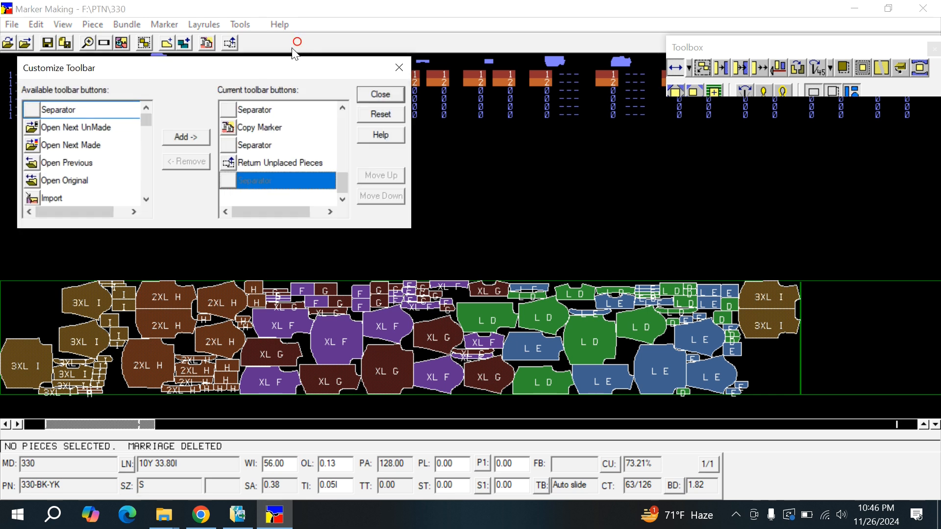
left_click_drag(375, 58, 388, 51)
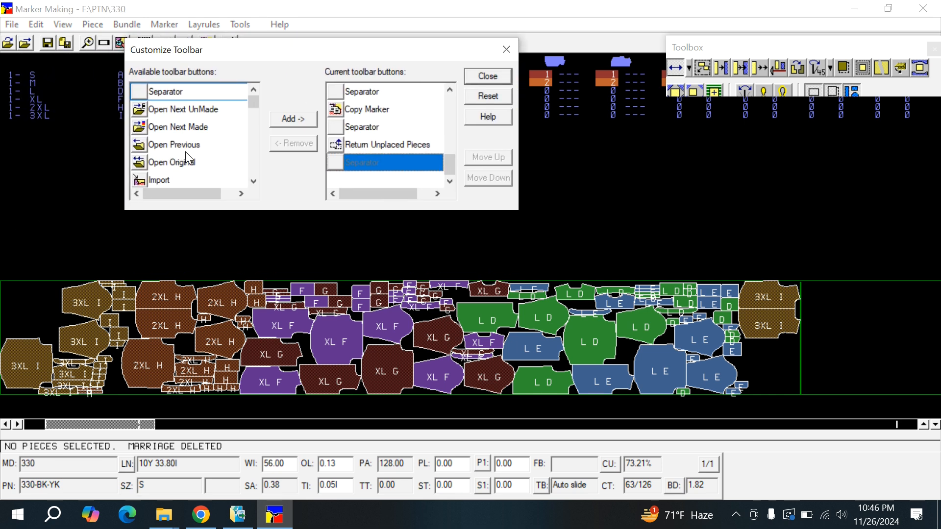
scroll(193, 149, "down", 4)
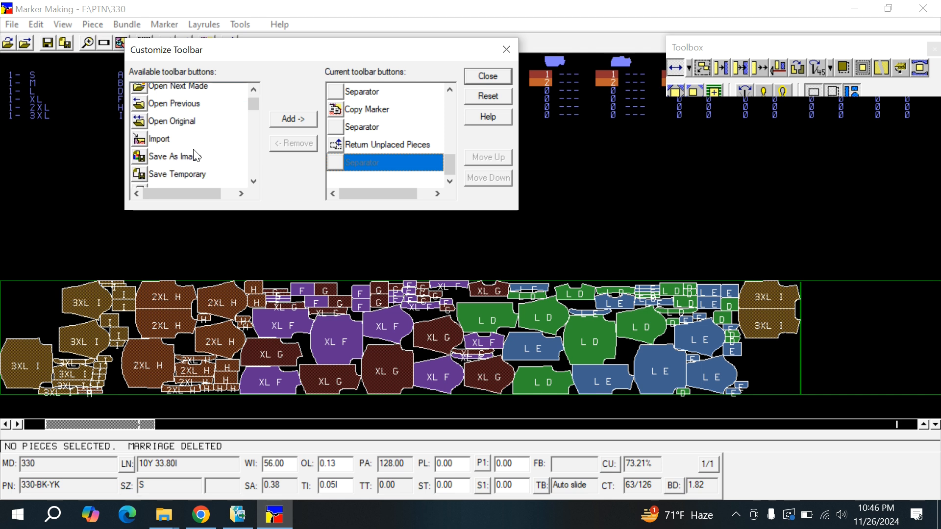
scroll(187, 157, "down", 3)
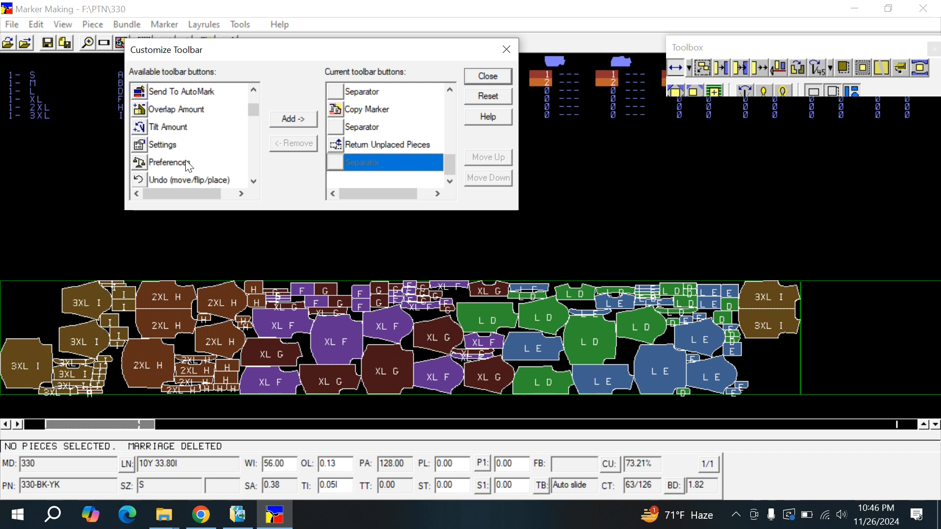
scroll(188, 166, "down", 5)
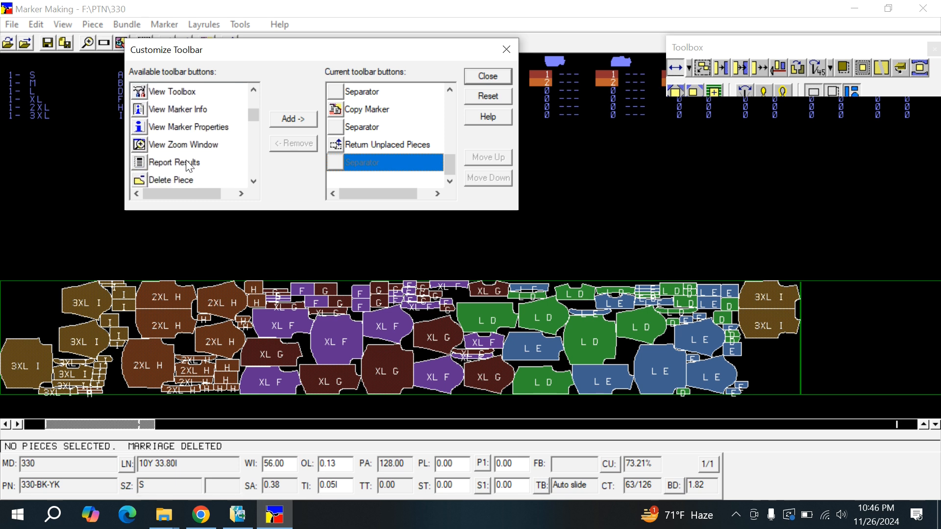
scroll(187, 162, "down", 5)
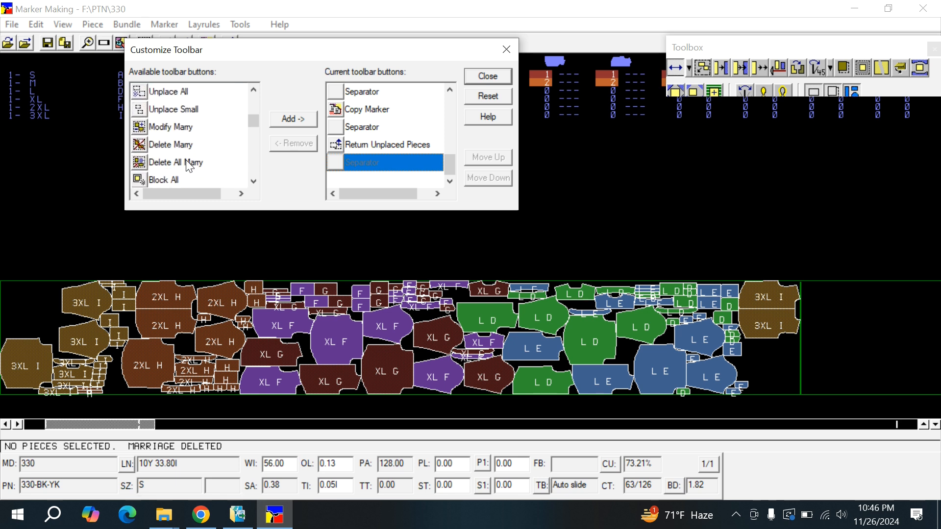
scroll(187, 160, "down", 3)
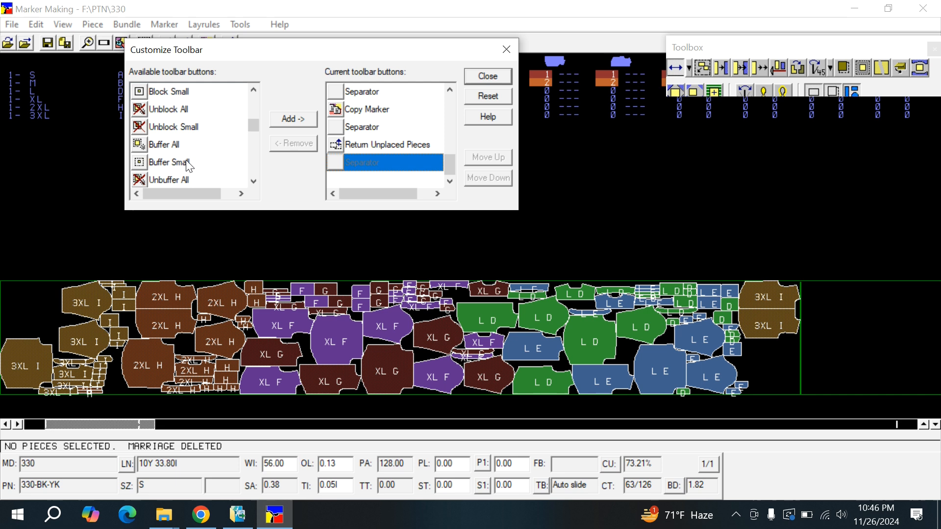
scroll(189, 166, "down", 3)
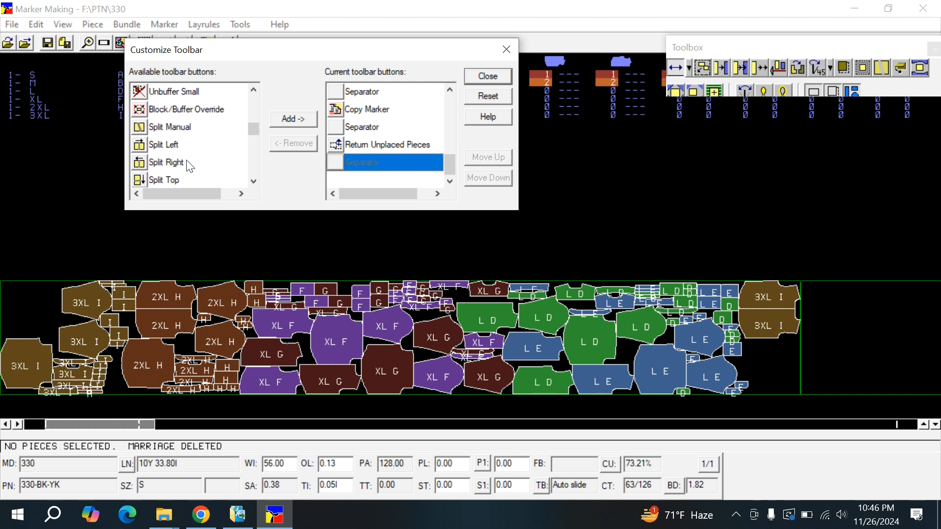
scroll(190, 166, "down", 5)
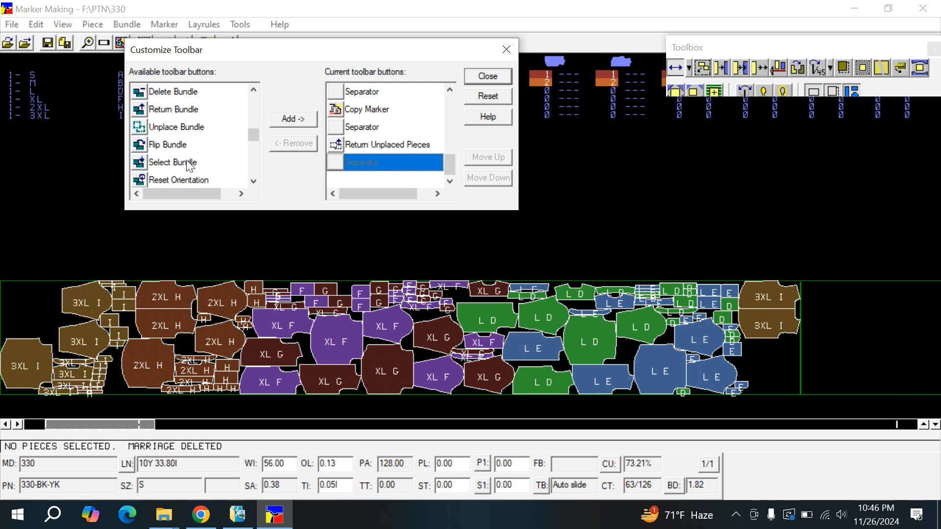
scroll(189, 167, "down", 1)
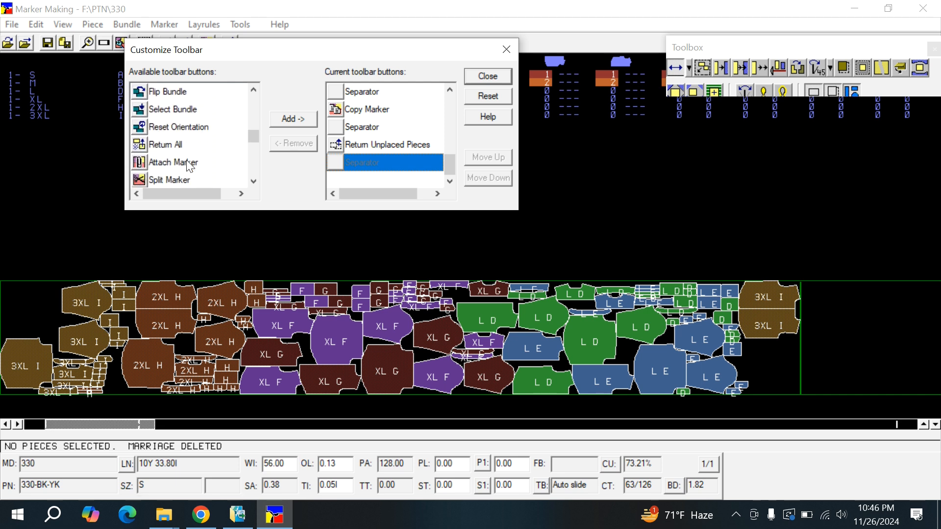
left_click(164, 181)
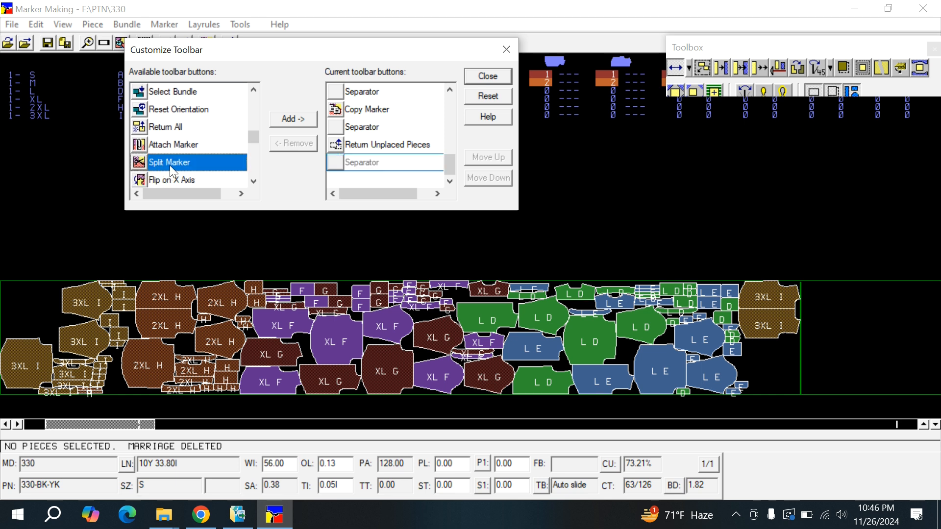
left_click(299, 119)
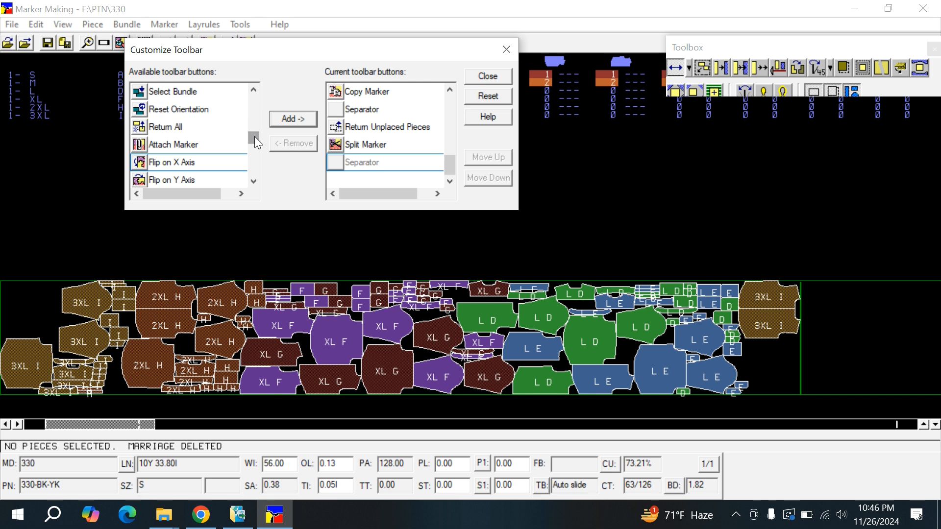
Step: Add the Settings command to the current toolbar commands
left_click_drag(255, 136, 361, 79)
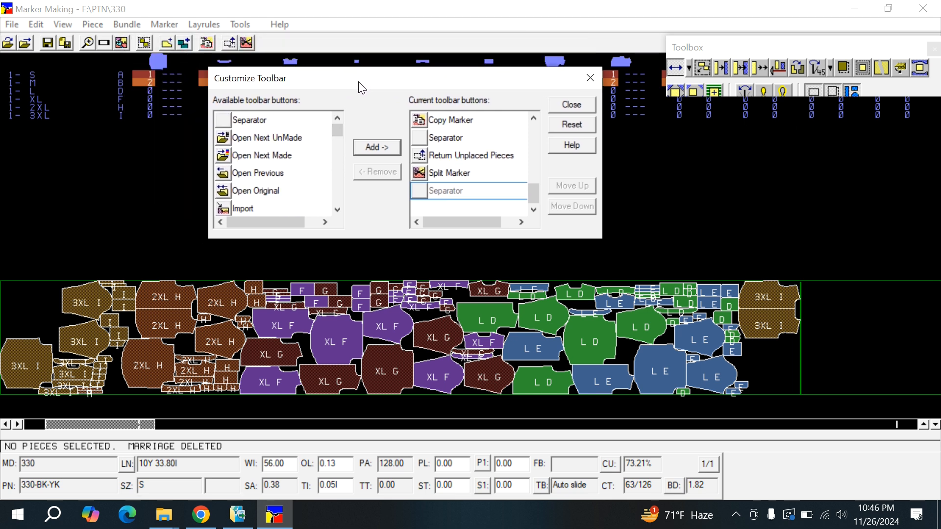
left_click(337, 211)
left_click(337, 210)
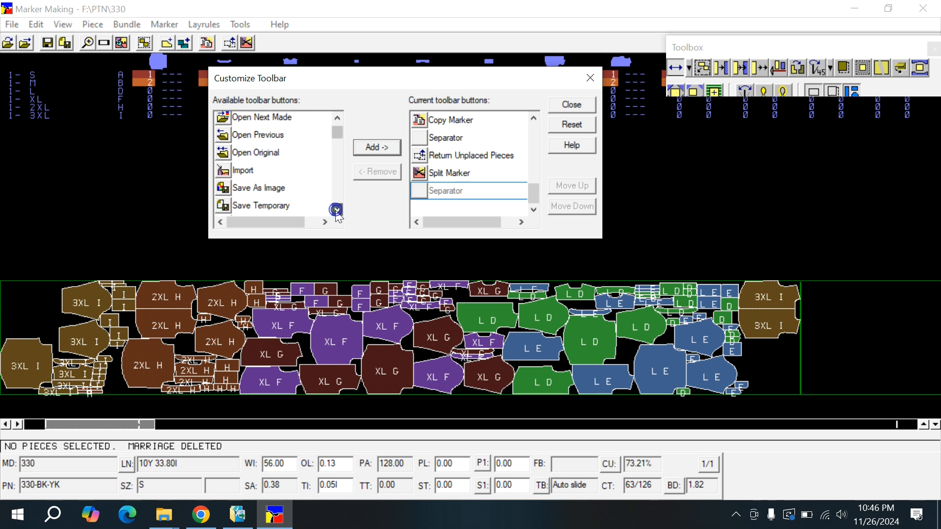
left_click(337, 210)
left_click(337, 211)
left_click(337, 211)
left_click(338, 211)
left_click(337, 211)
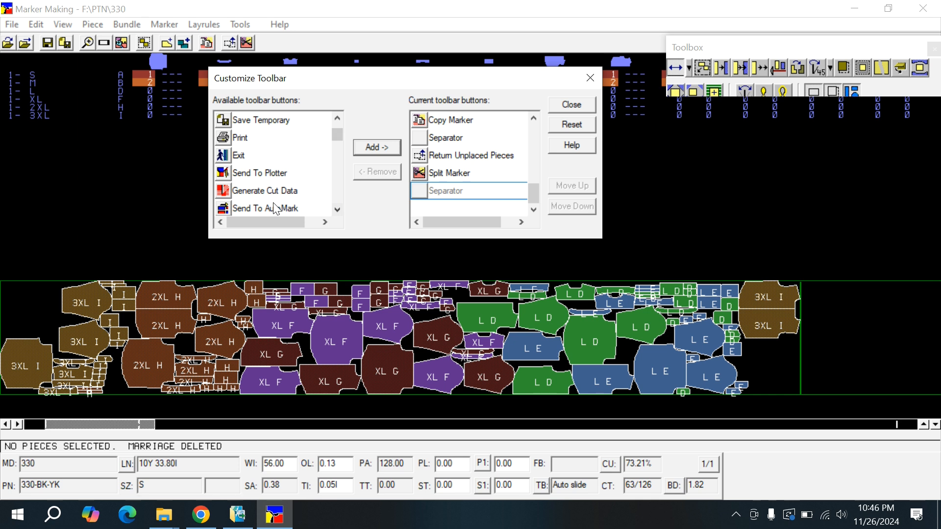
scroll(274, 204, "down", 1)
scroll(273, 205, "down", 3)
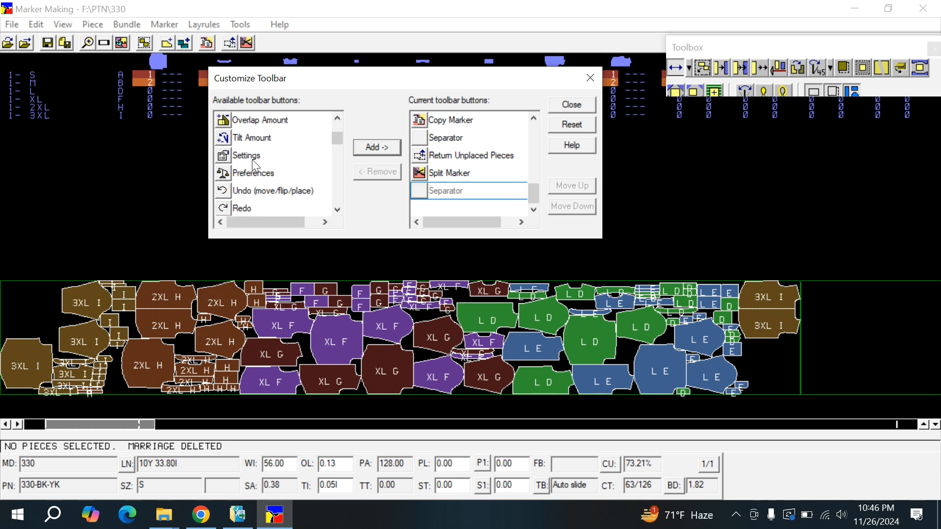
left_click(254, 158)
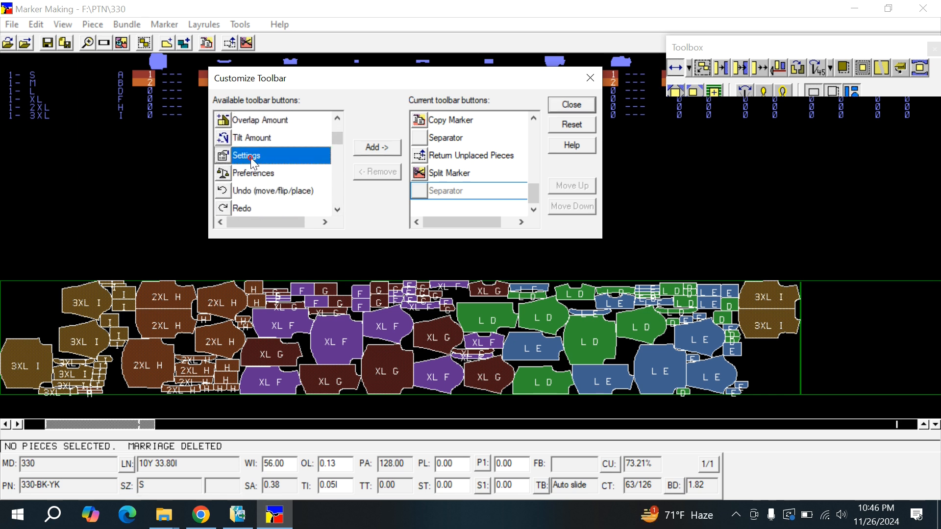
left_click(381, 149)
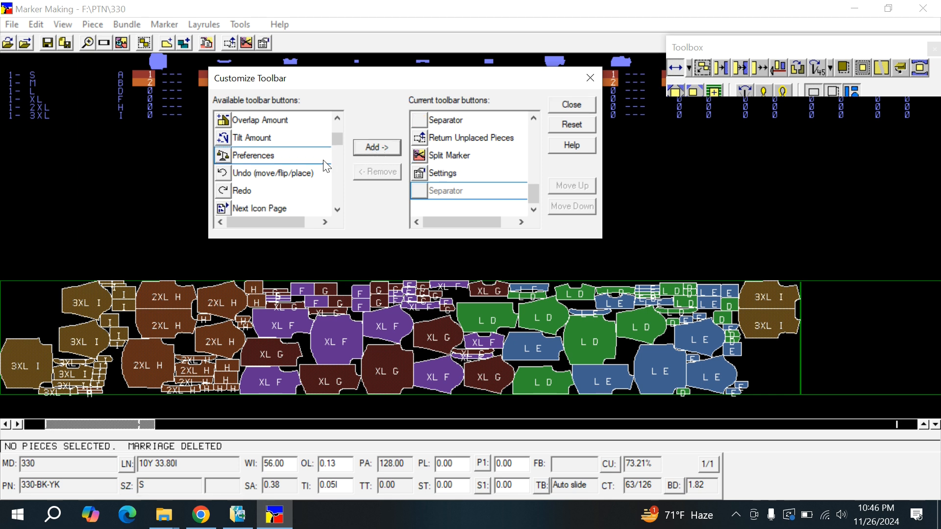
Step: Add the Preferences and View Marker Properties commands to the current toolbar
left_click(272, 156)
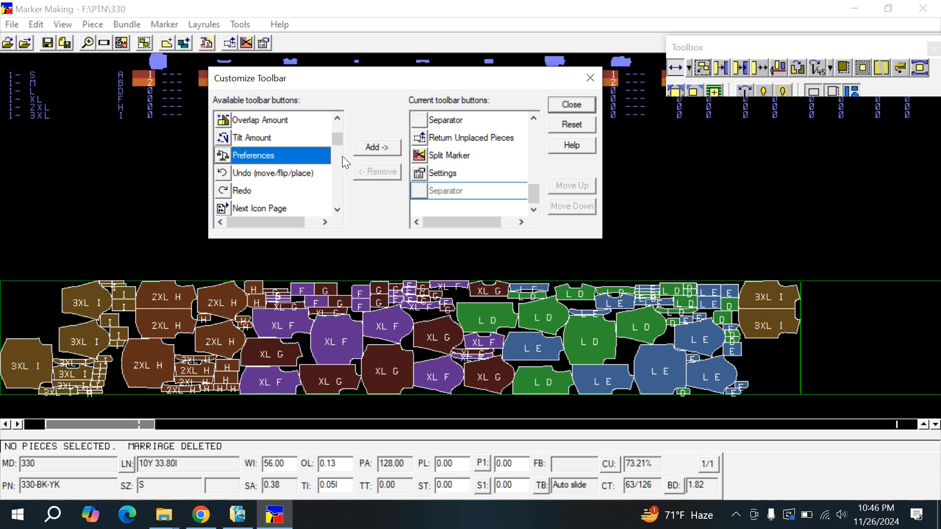
left_click(374, 149)
scroll(254, 190, "down", 1)
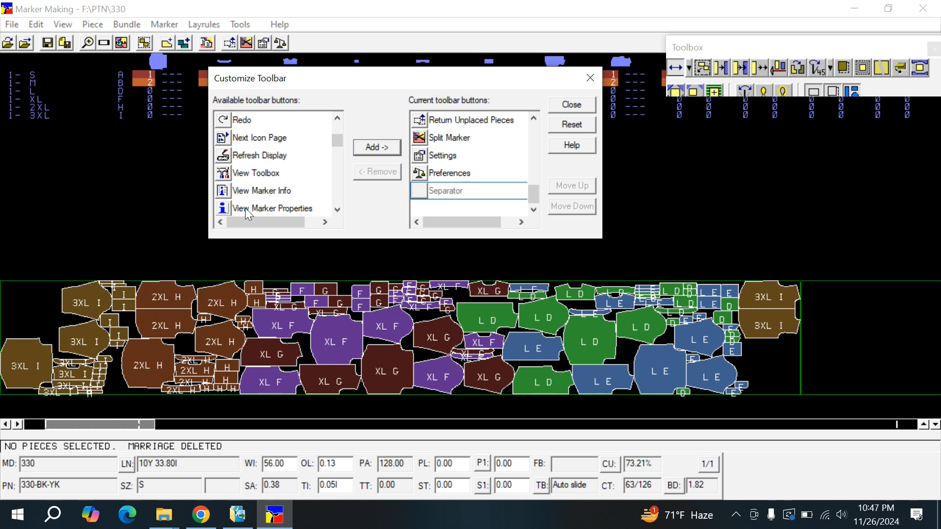
left_click(245, 207)
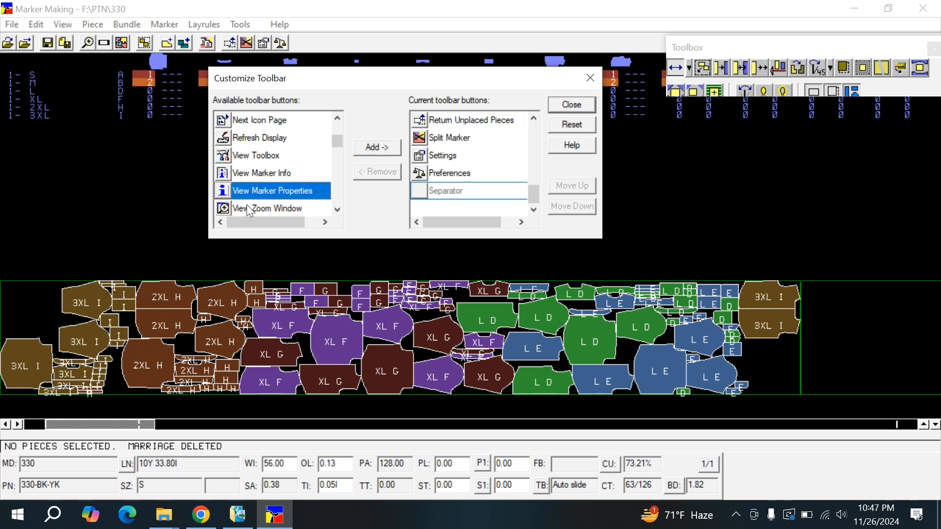
left_click(378, 145)
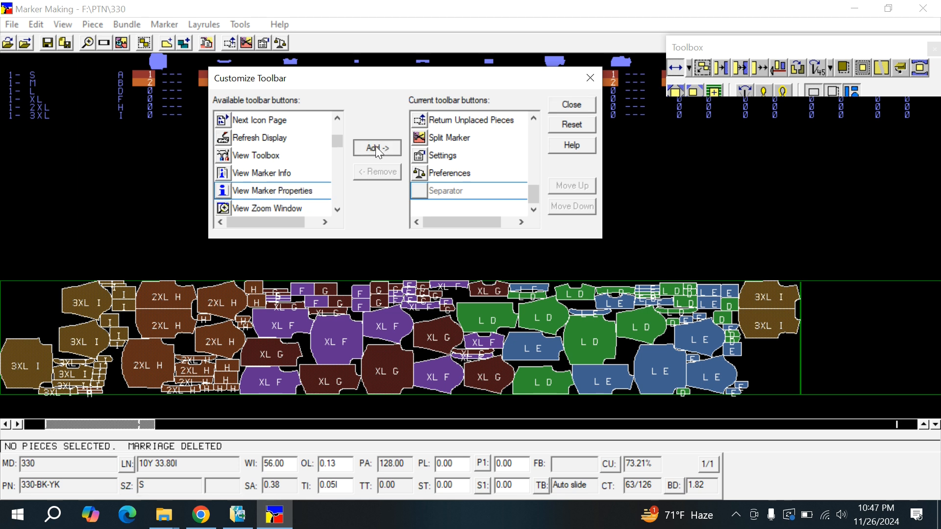
Step: Add the Delete Piece and Return All commands to the current toolbar
left_click(337, 210)
left_click(338, 210)
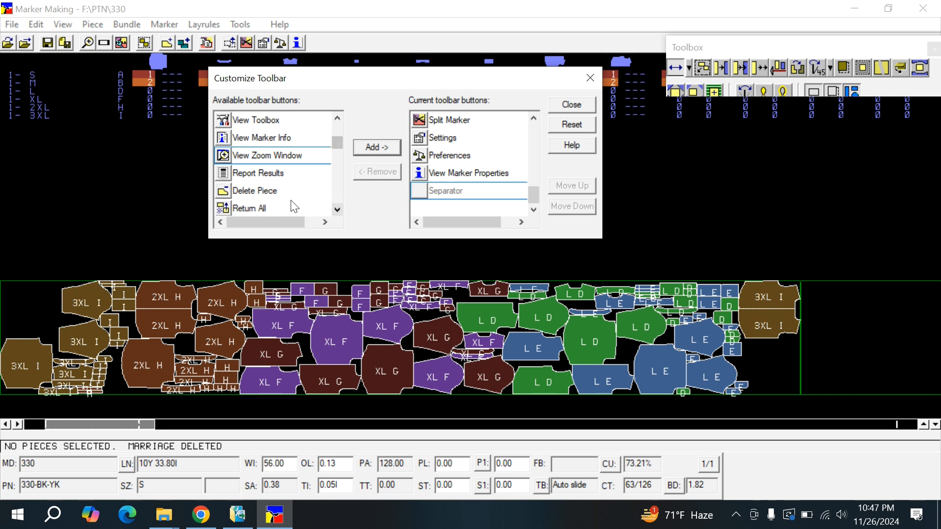
left_click(255, 192)
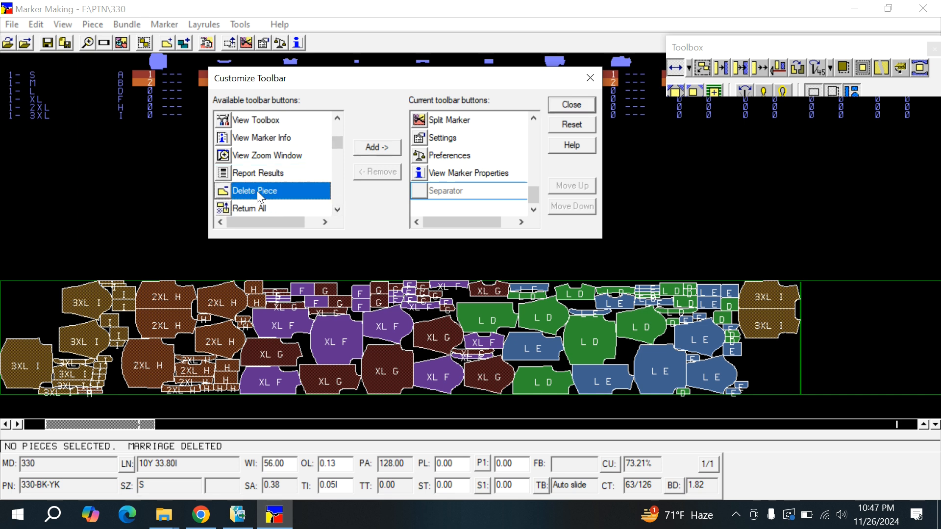
left_click(372, 148)
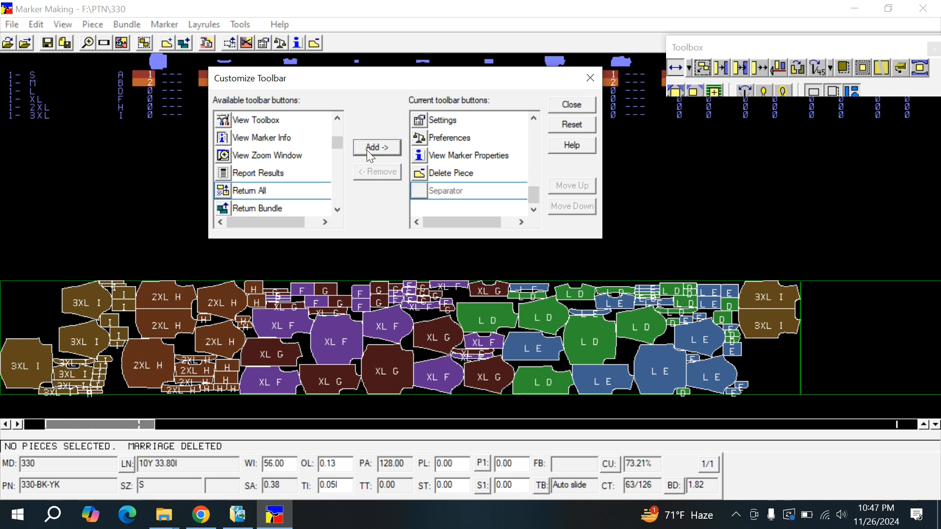
left_click(259, 191)
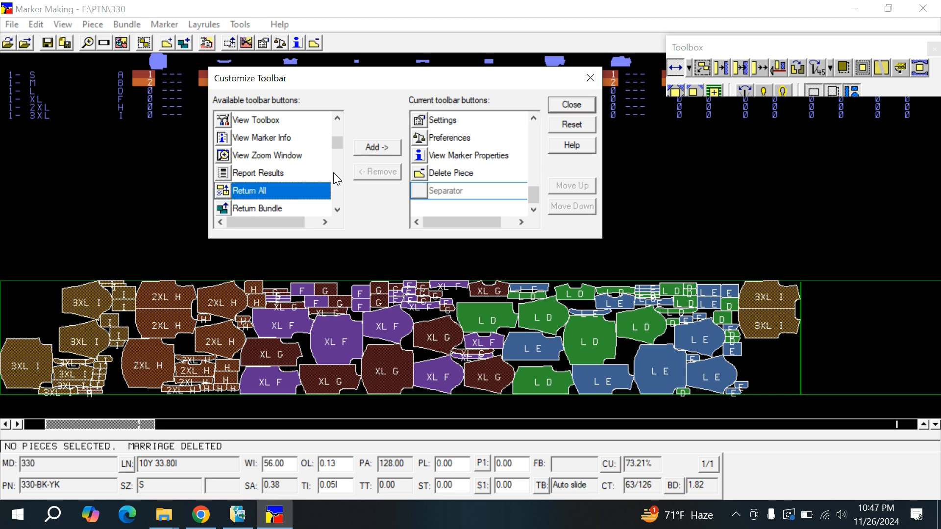
left_click(372, 149)
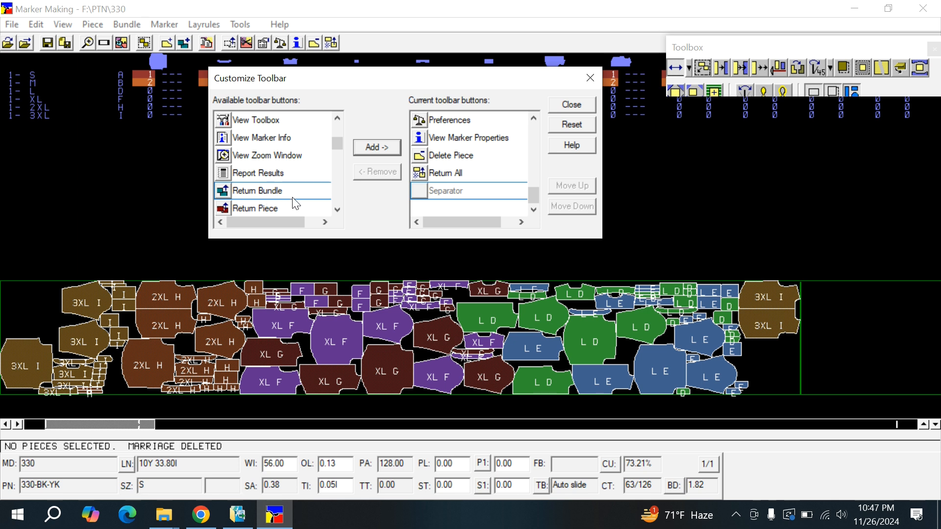
Step: Add the Unplace All command to the current toolbar and finish the customization
left_click(337, 210)
left_click(337, 210)
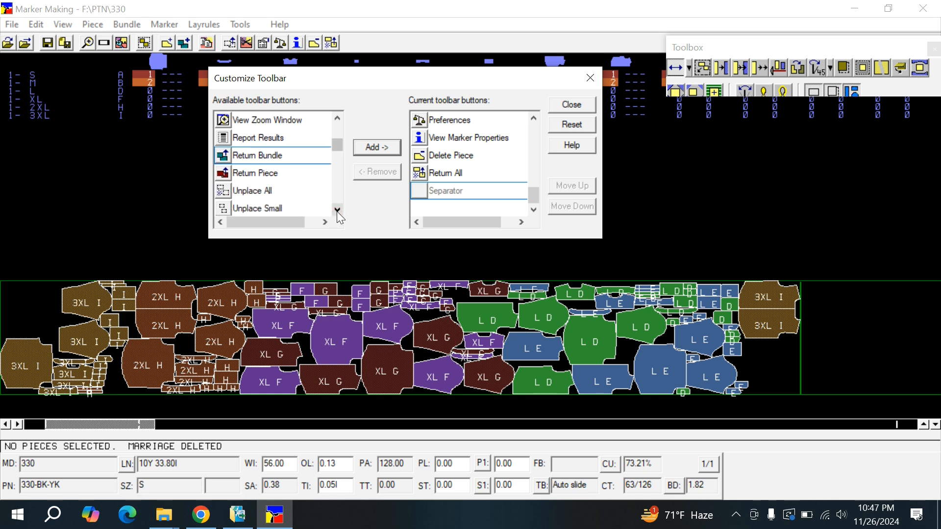
left_click(244, 190)
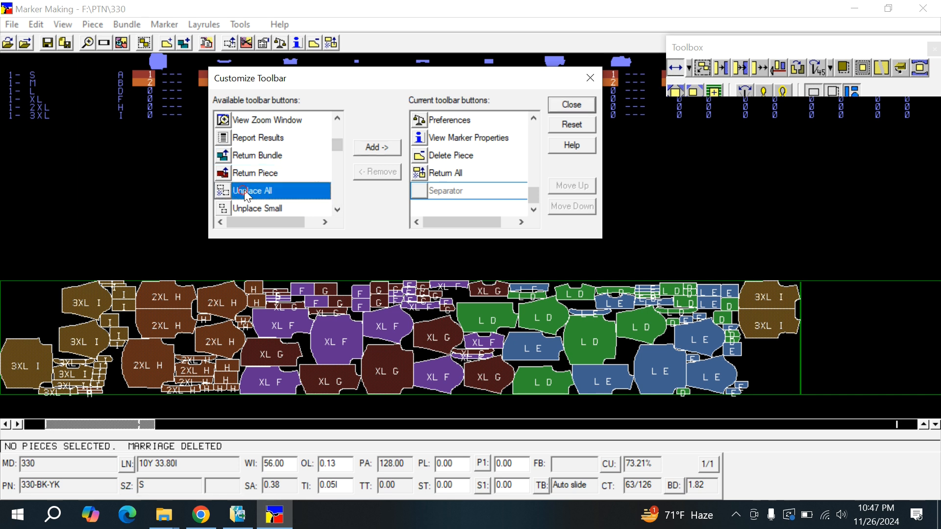
left_click(376, 148)
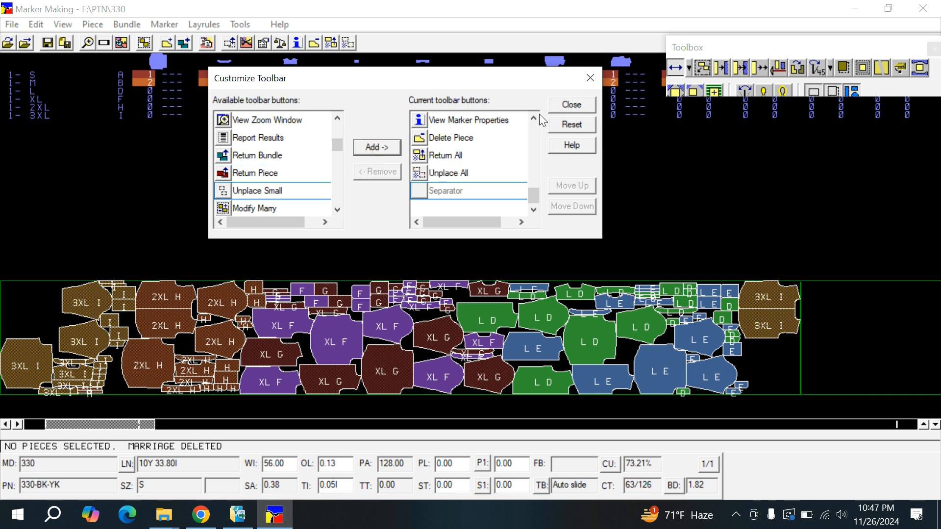
left_click(590, 78)
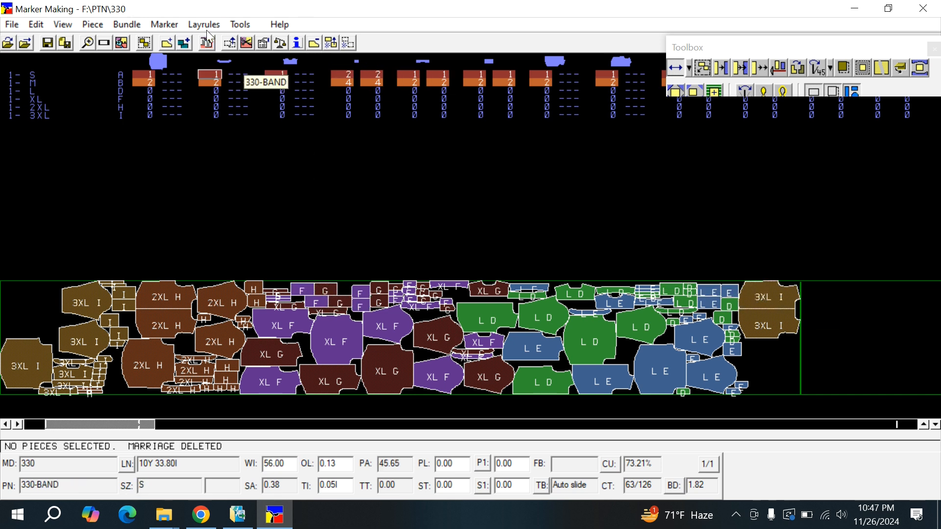
Step: Unplace all pieces of marker 330 and return the unplaced pieces from the marker area to the piece icons
left_click(348, 43)
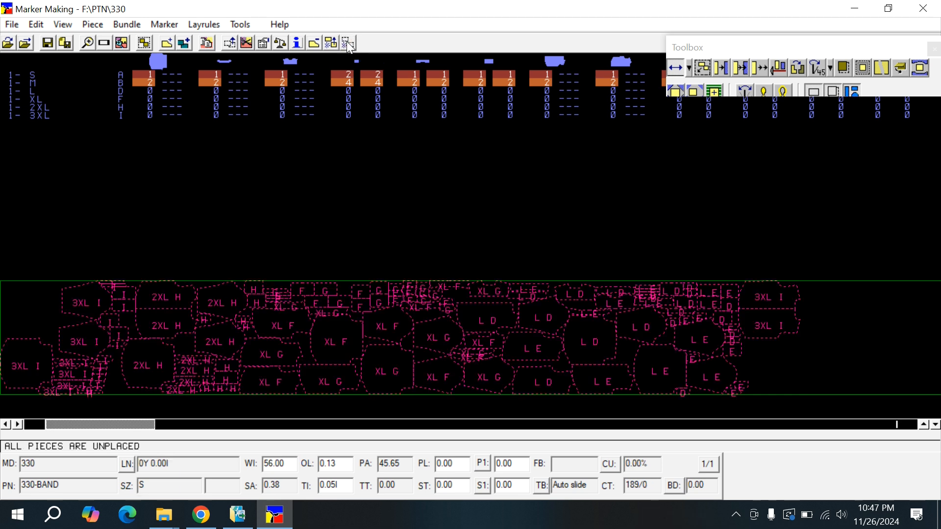
left_click(234, 47)
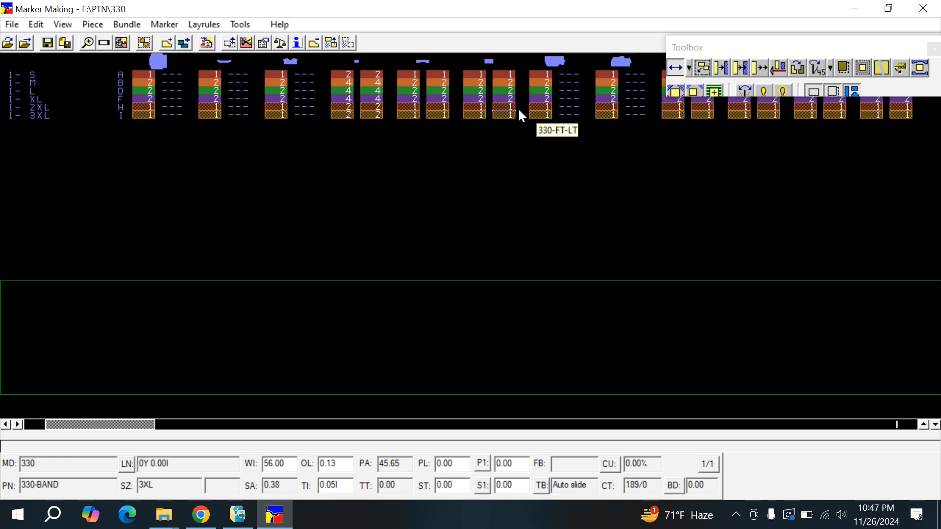
Step: Place the size S left front 330-FT-LT on the marker's lower edge and the size S right front 330-FT-RT directly above it
left_click(544, 77)
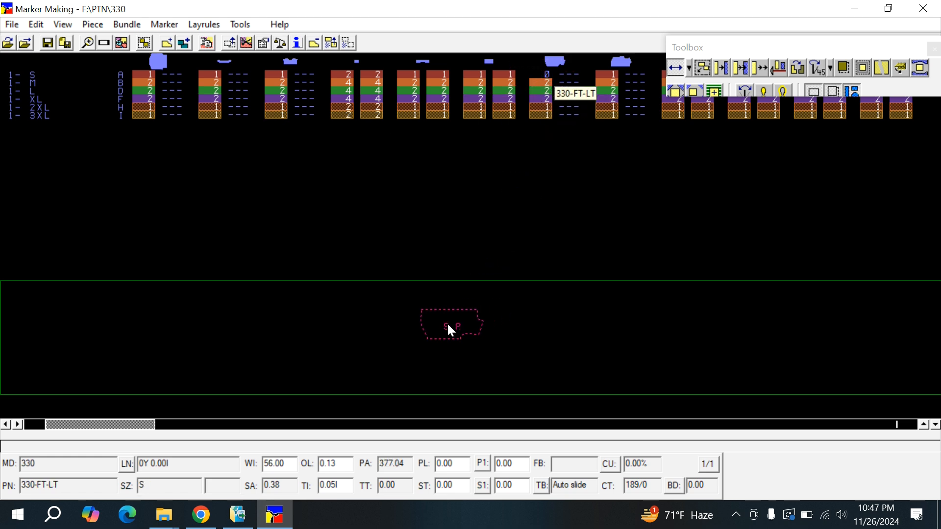
left_click(434, 329)
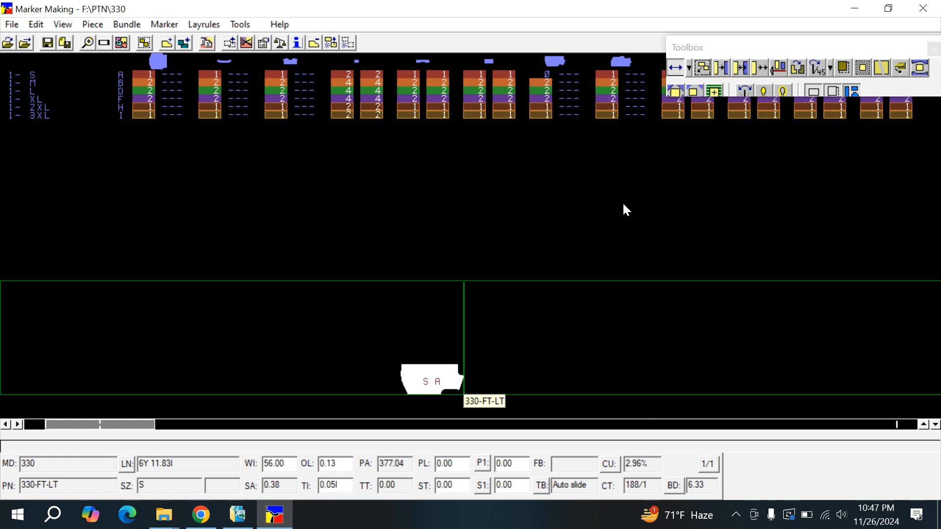
left_click(611, 75)
left_click(432, 347)
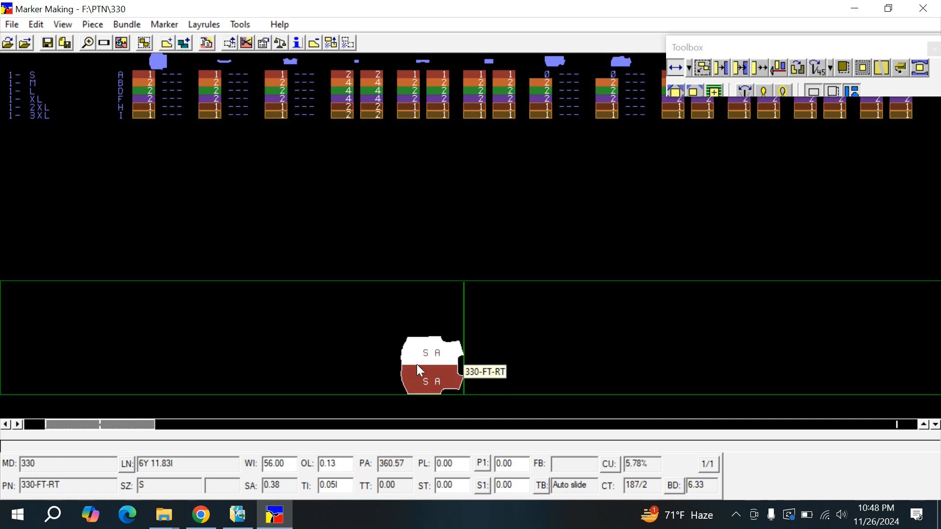
Step: Start a split at the size S left front and move both size S fronts together to the marker's start against the upper edge
left_click(246, 43)
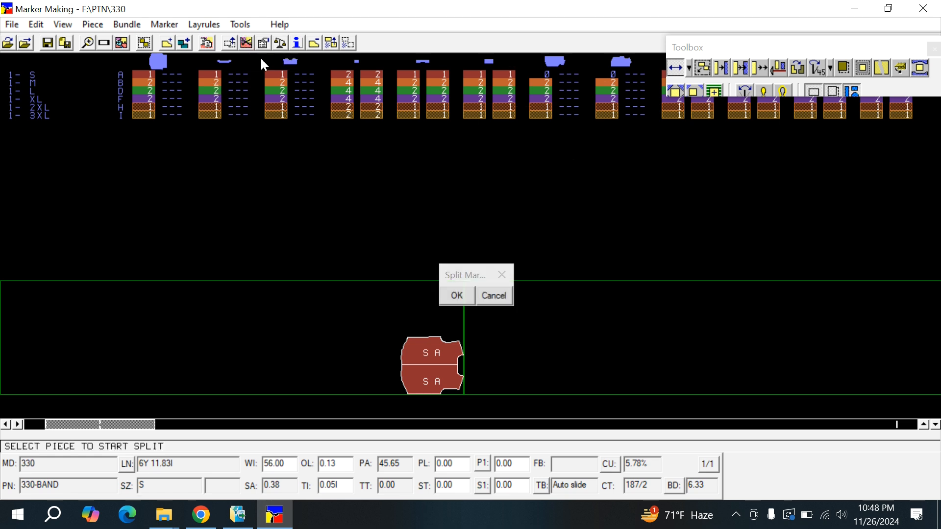
left_click(414, 381)
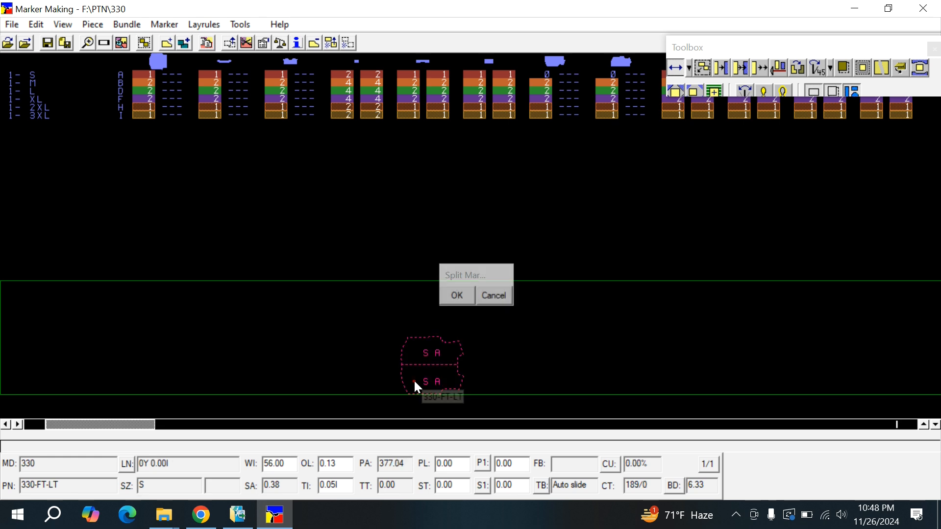
left_click(430, 357)
left_click_drag(188, 342, 9, 220)
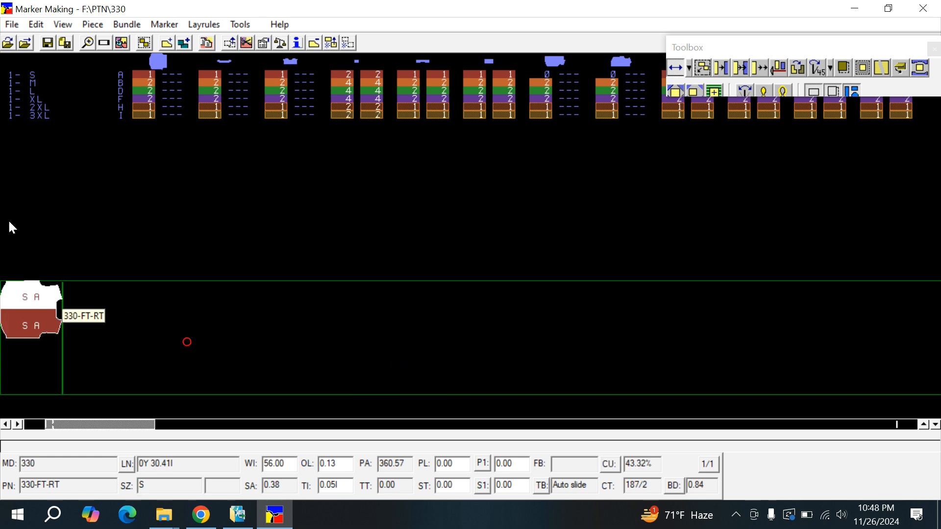
Step: Move the joined size S fronts along the upper edge, and place them at the marker's start against the lower edge
left_click(46, 308)
mouse_move(121, 338)
left_mouse_down()
mouse_move(174, 394)
mouse_move(177, 348)
mouse_move(331, 283)
left_mouse_up()
left_click(106, 370)
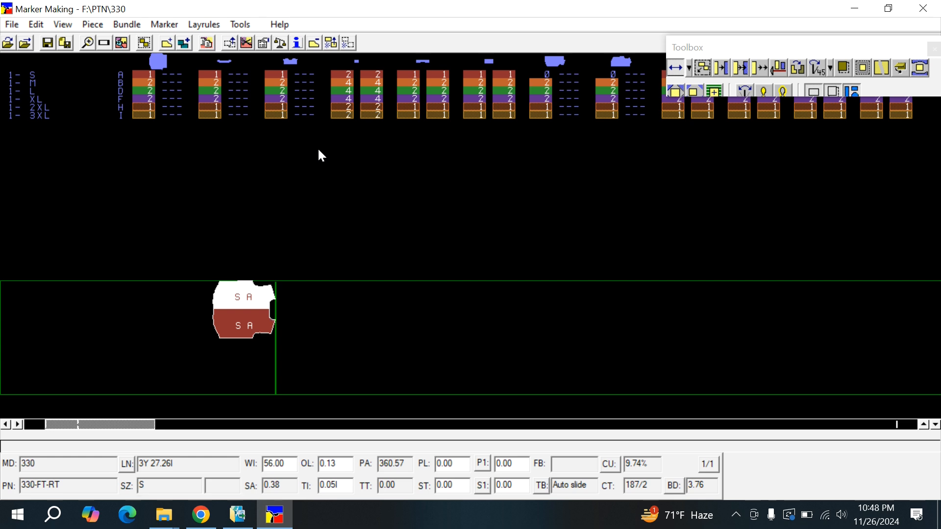
mouse_move(241, 318)
left_mouse_down()
mouse_move(197, 361)
mouse_move(32, 390)
left_mouse_up()
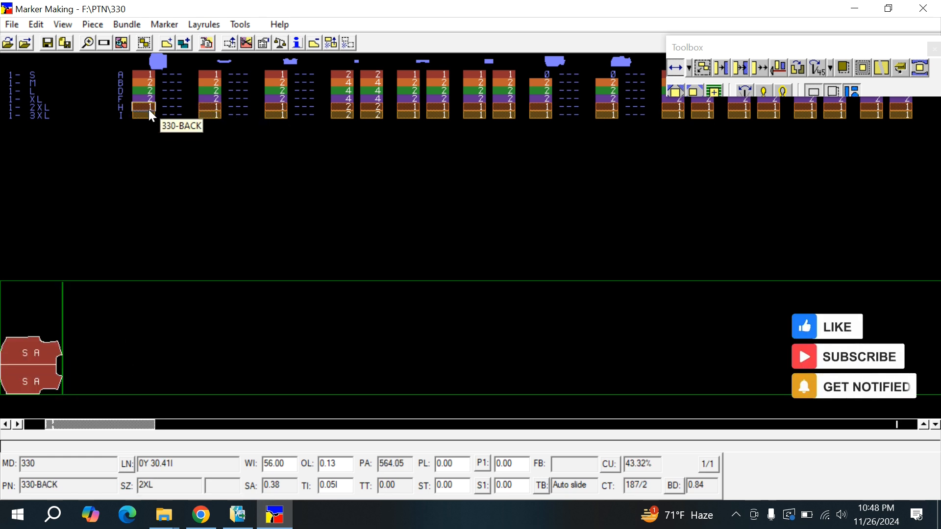
Step: Place a size M 330-BACK, the size S 330-BAND, and a size S and a size M 330-BK-YK along the marker's upper edge
mouse_move(150, 86)
left_mouse_down()
mouse_move(97, 309)
mouse_move(30, 309)
left_mouse_up()
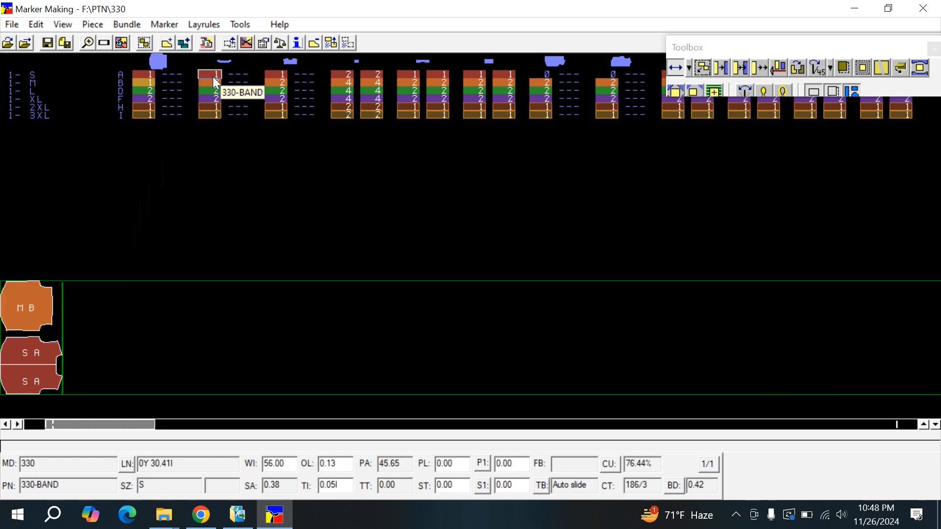
mouse_move(213, 76)
left_mouse_down()
mouse_move(193, 213)
mouse_move(135, 314)
left_mouse_up()
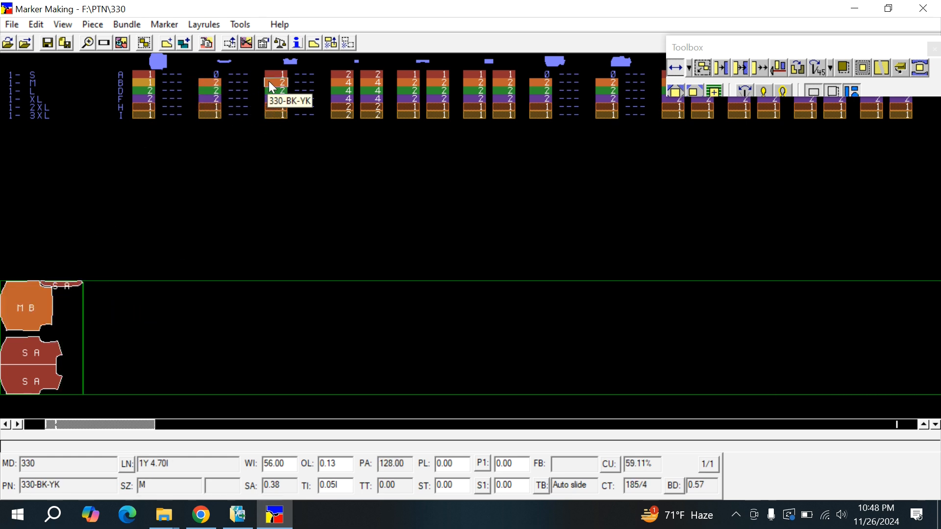
mouse_move(273, 73)
left_mouse_down()
mouse_move(171, 286)
mouse_move(96, 296)
left_mouse_up()
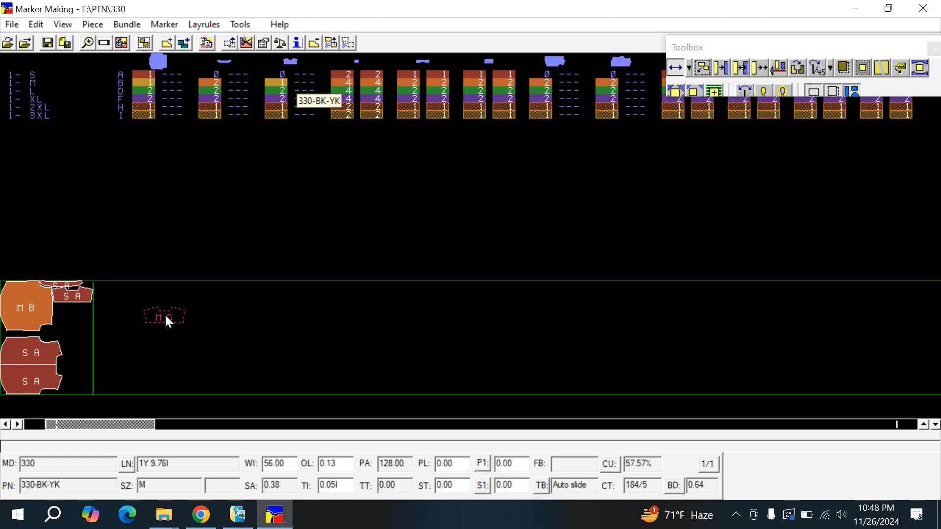
left_click(164, 314)
Step: Place two size S 330-CH-PKT-FLAP pieces, one after the size M back yoke and one below the size S yoke
left_click(341, 77)
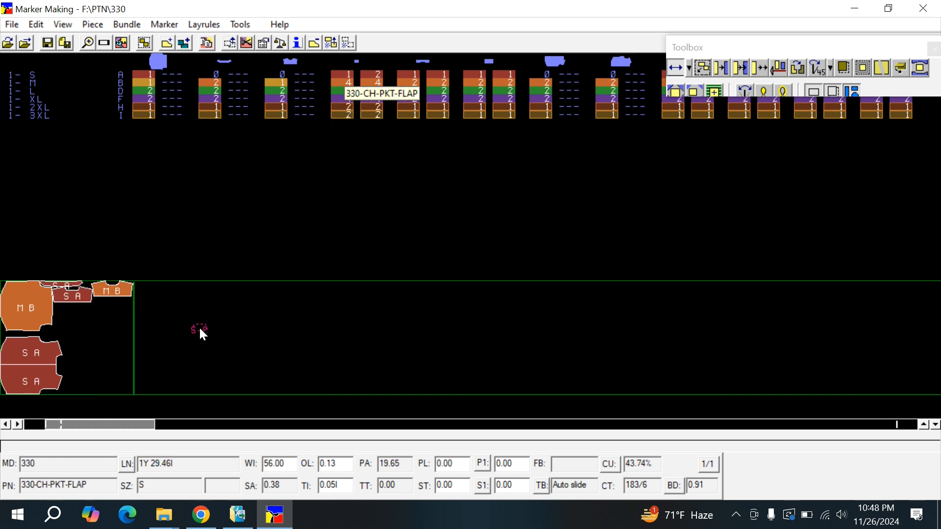
left_click(207, 309)
left_click(352, 90)
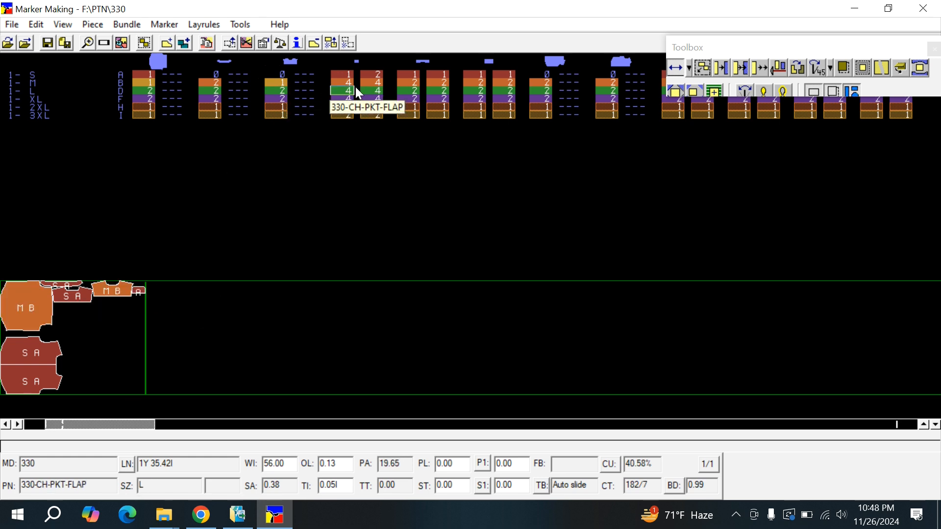
left_click(346, 76)
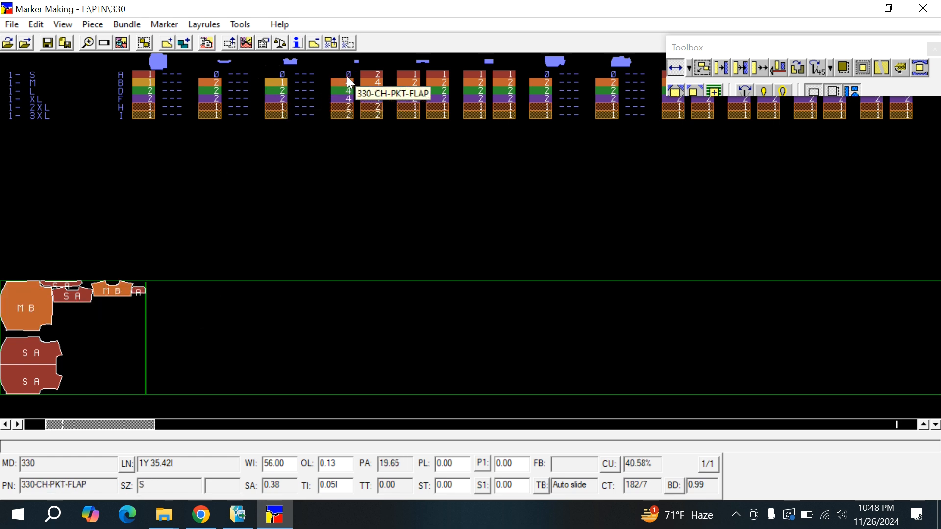
left_click(101, 324)
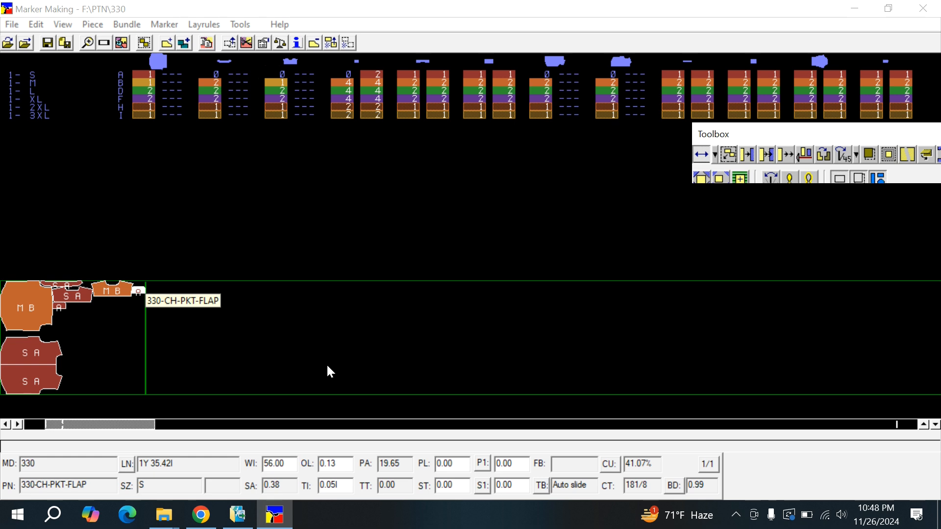